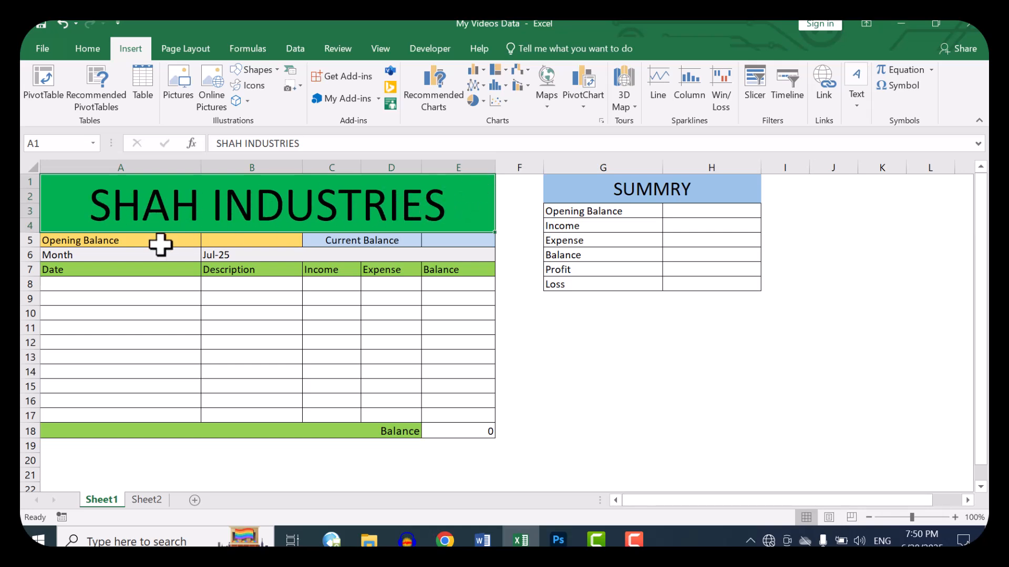
# Step: Examine the Opening Balance, Current Balance and Month fields above the ledger table
pyautogui.click(113, 236)
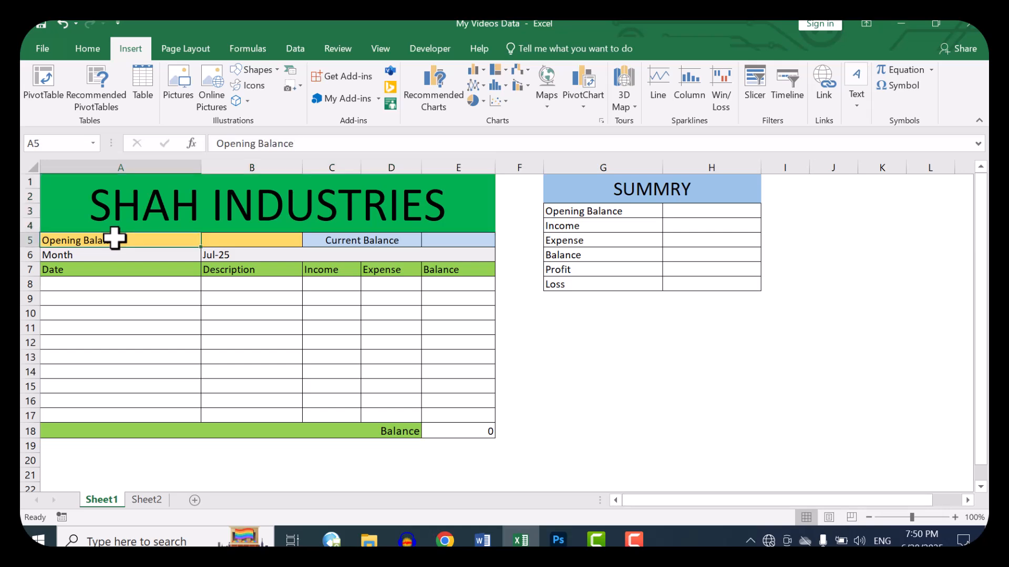
pyautogui.click(239, 239)
pyautogui.click(354, 239)
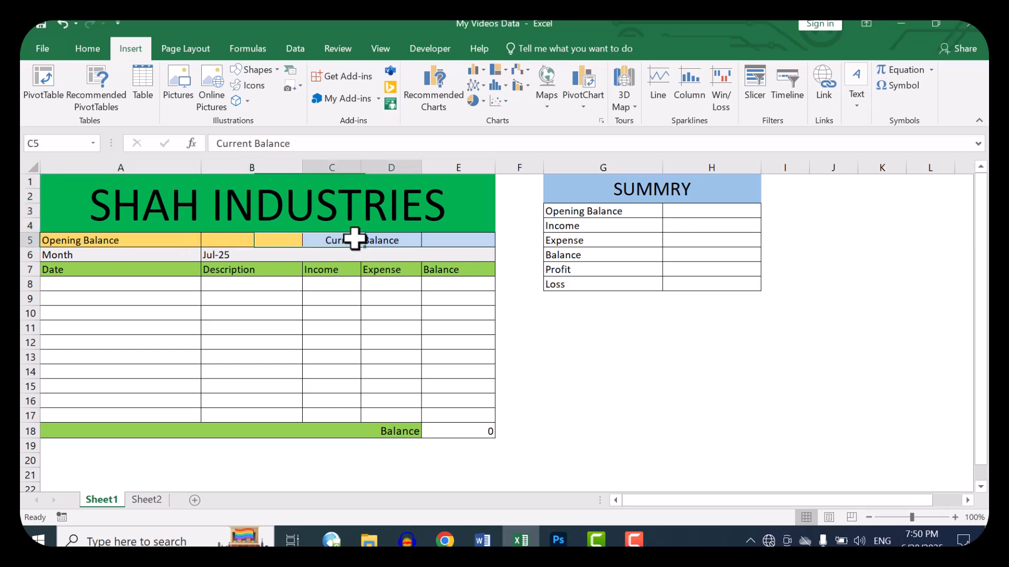
pyautogui.click(448, 242)
pyautogui.click(139, 240)
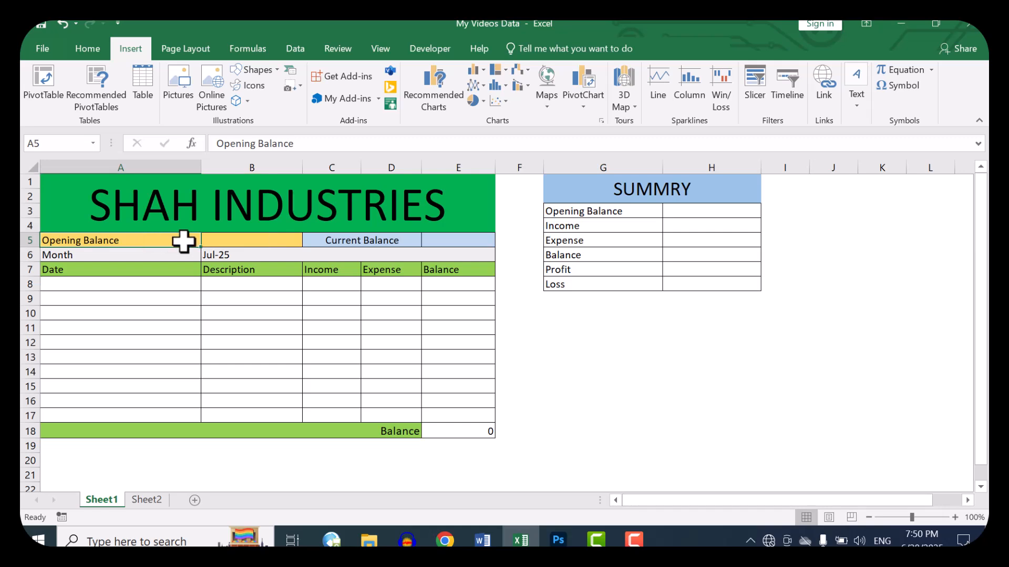
pyautogui.click(255, 242)
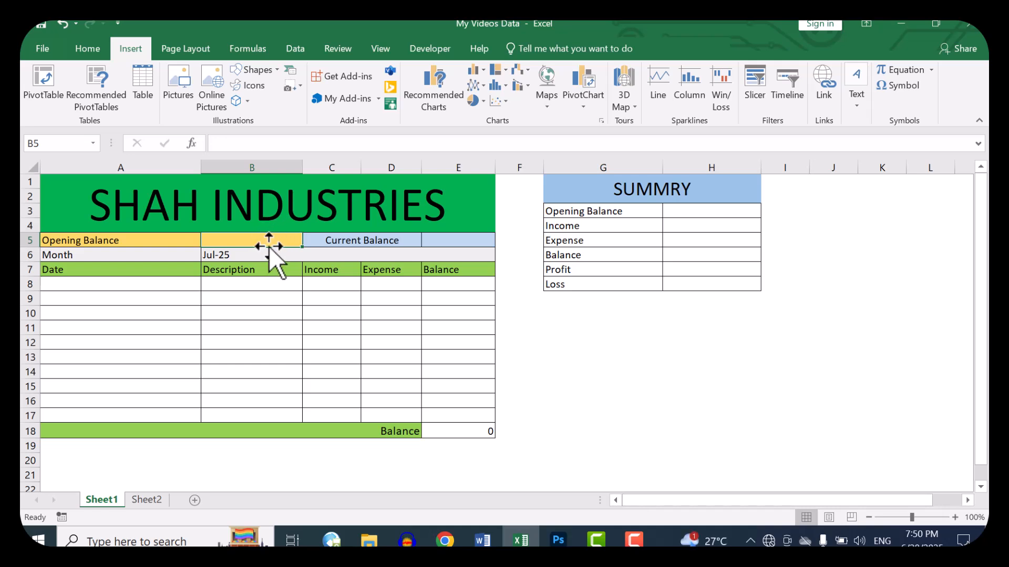
pyautogui.click(445, 240)
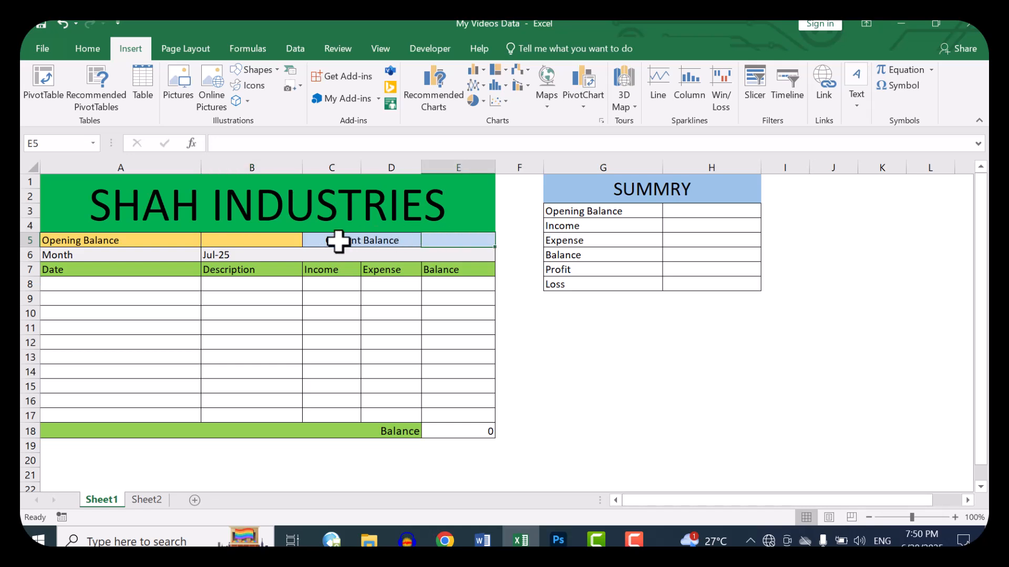
pyautogui.click(268, 244)
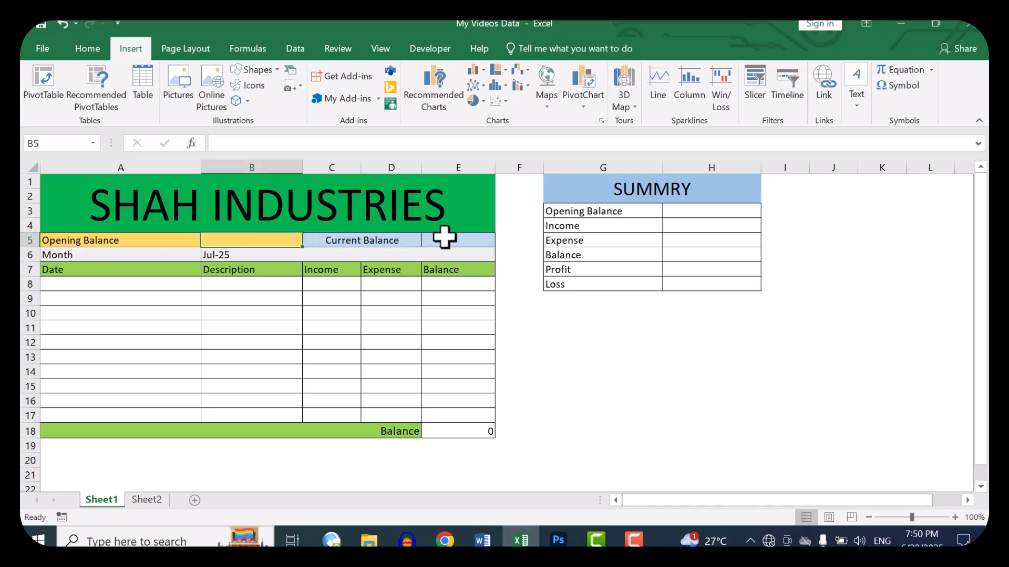
pyautogui.click(446, 237)
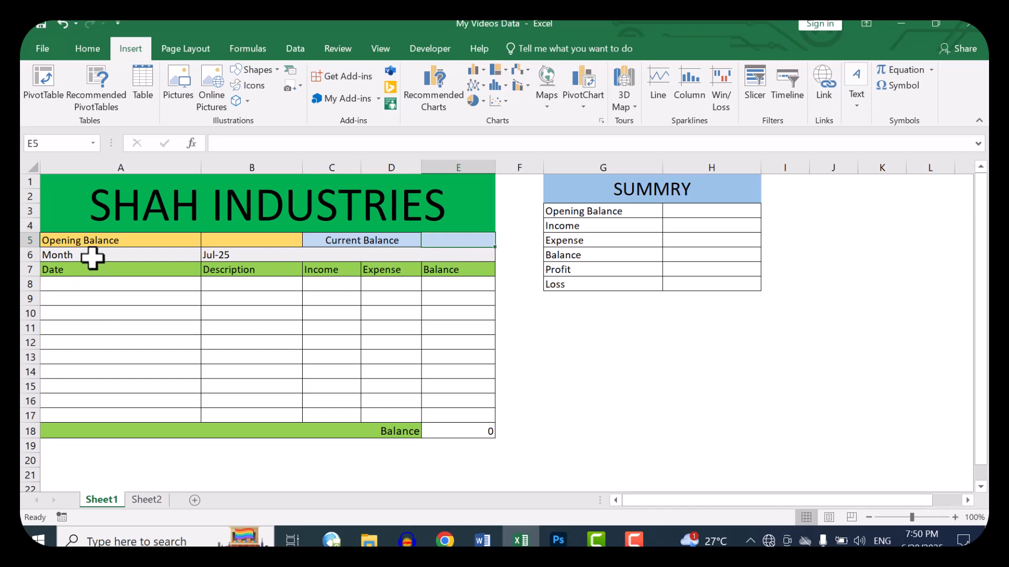
pyautogui.click(132, 256)
pyautogui.click(228, 256)
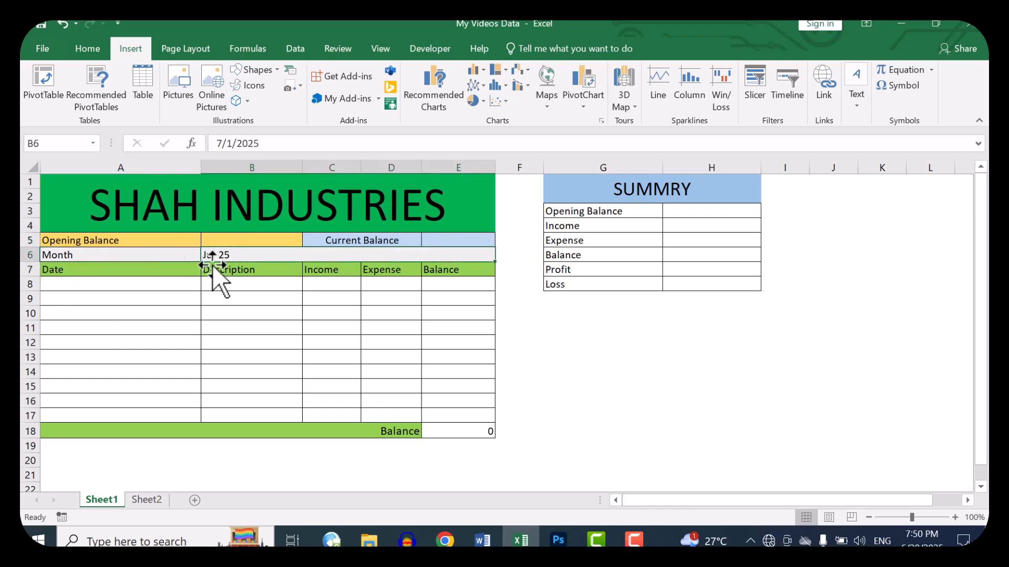
# Step: Examine the ledger's entry rows under Date, Description, Income, Expense and Balance
pyautogui.click(117, 285)
pyautogui.click(267, 282)
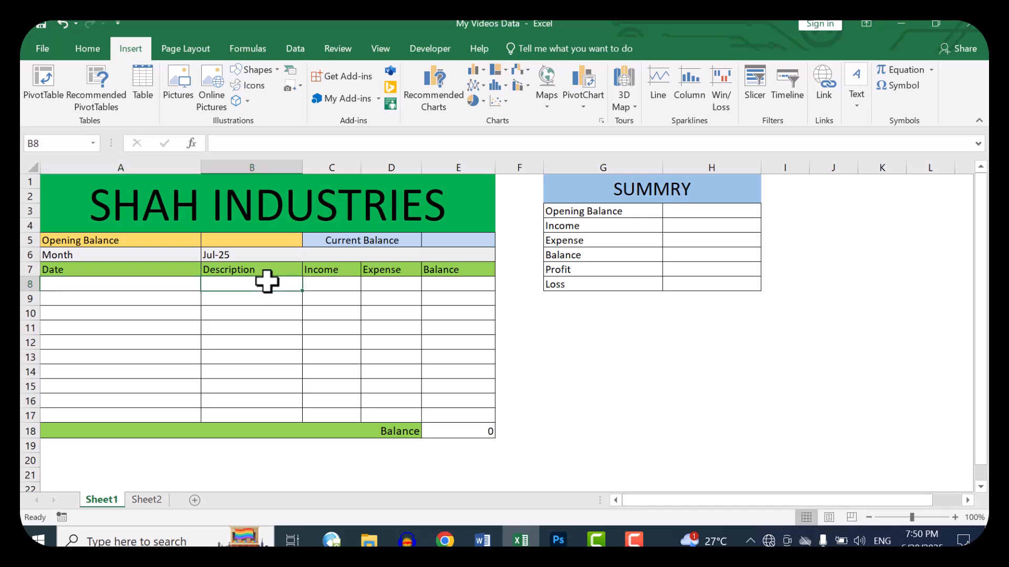
pyautogui.click(318, 282)
pyautogui.click(272, 285)
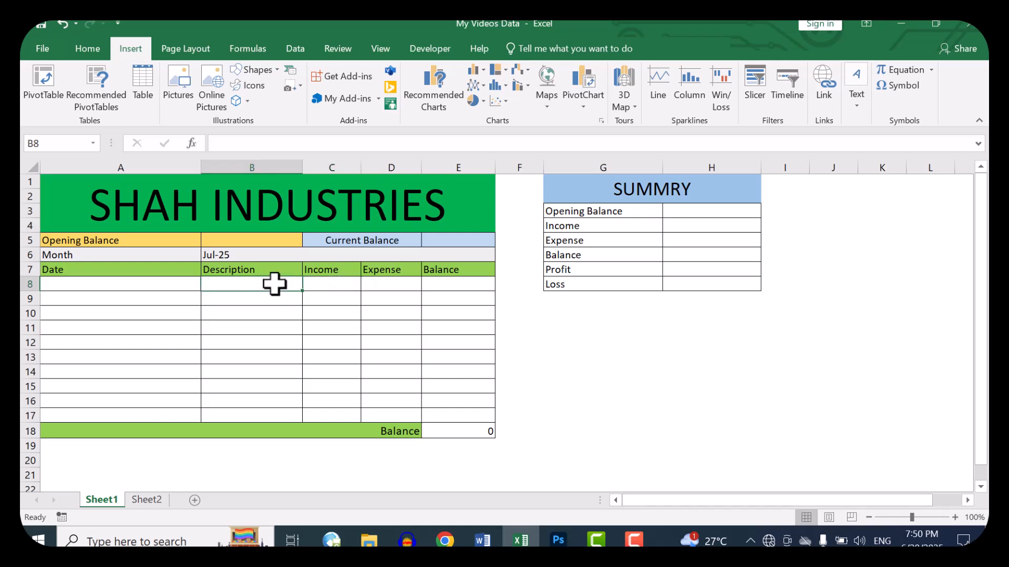
pyautogui.click(389, 286)
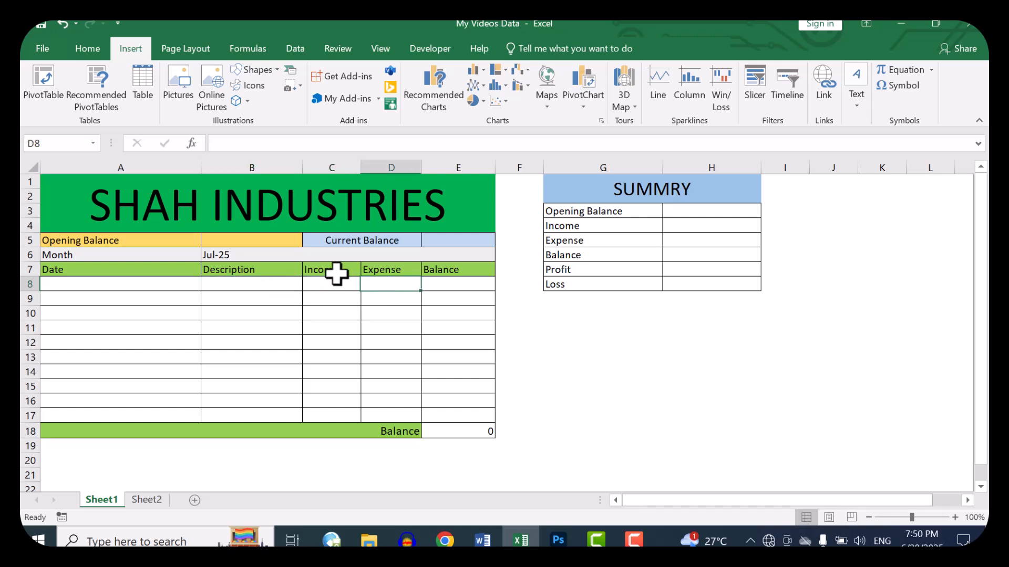
pyautogui.click(234, 283)
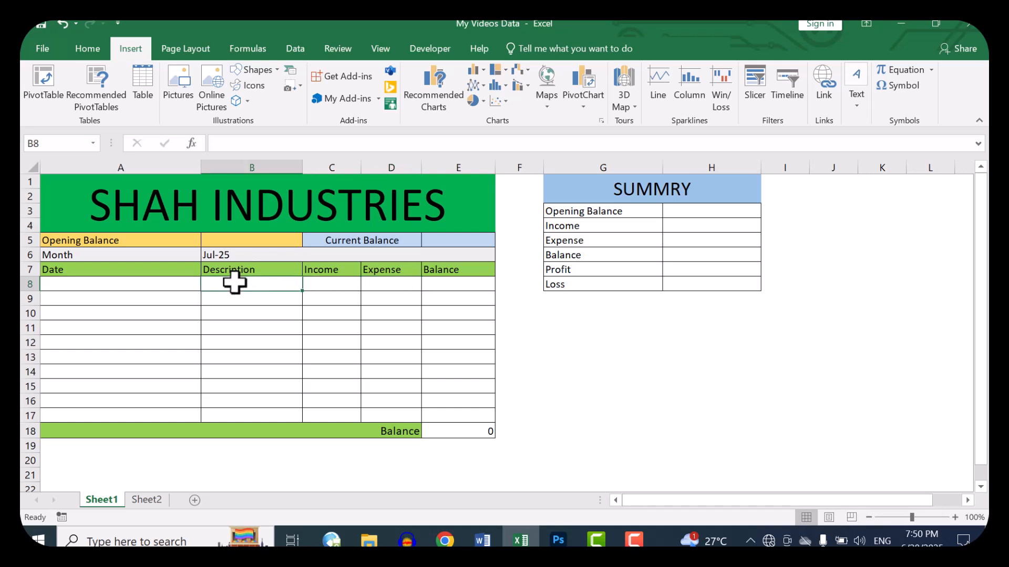
pyautogui.click(457, 284)
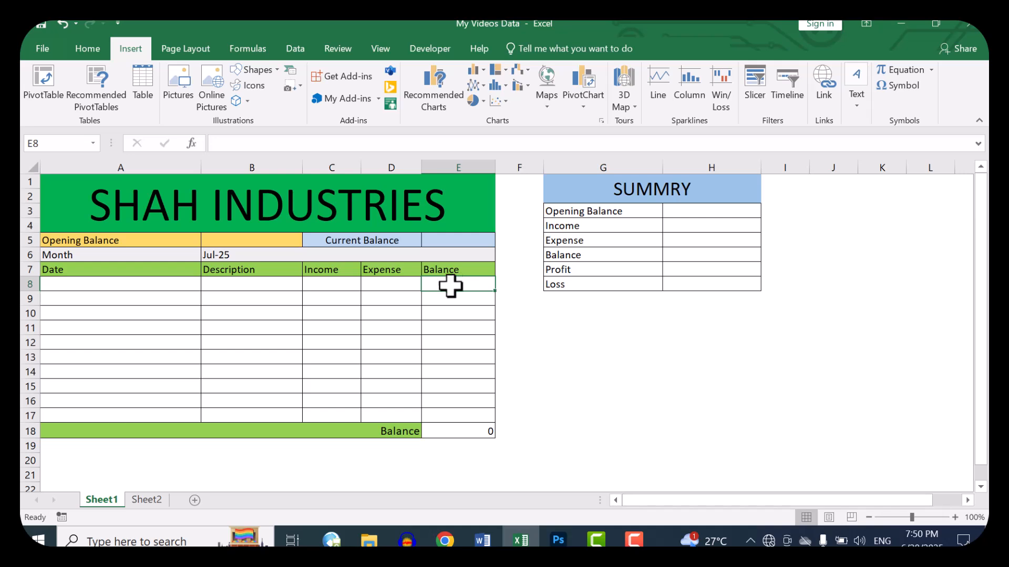
pyautogui.click(168, 288)
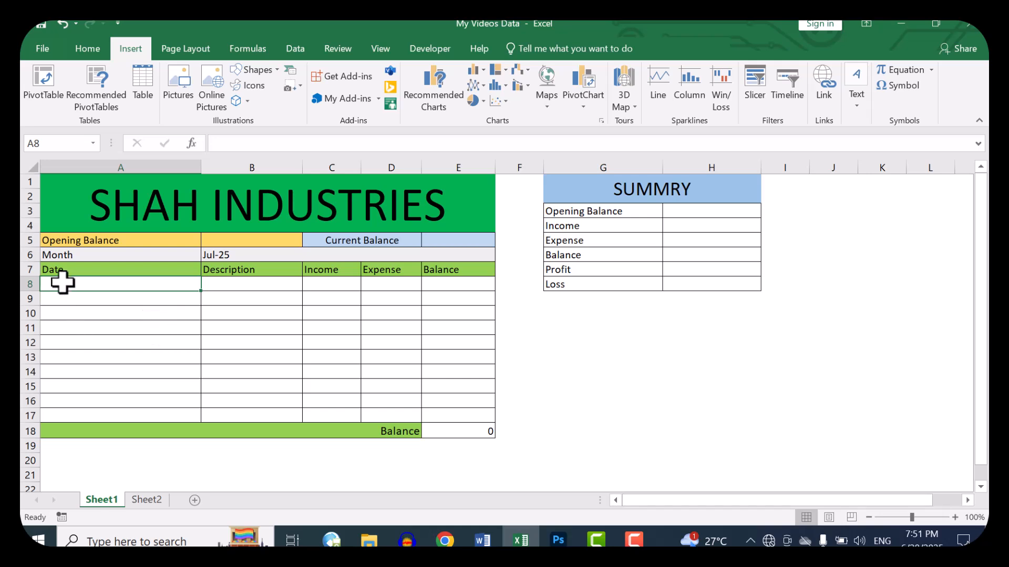
pyautogui.moveTo(63, 284); pyautogui.dragTo(65, 416)
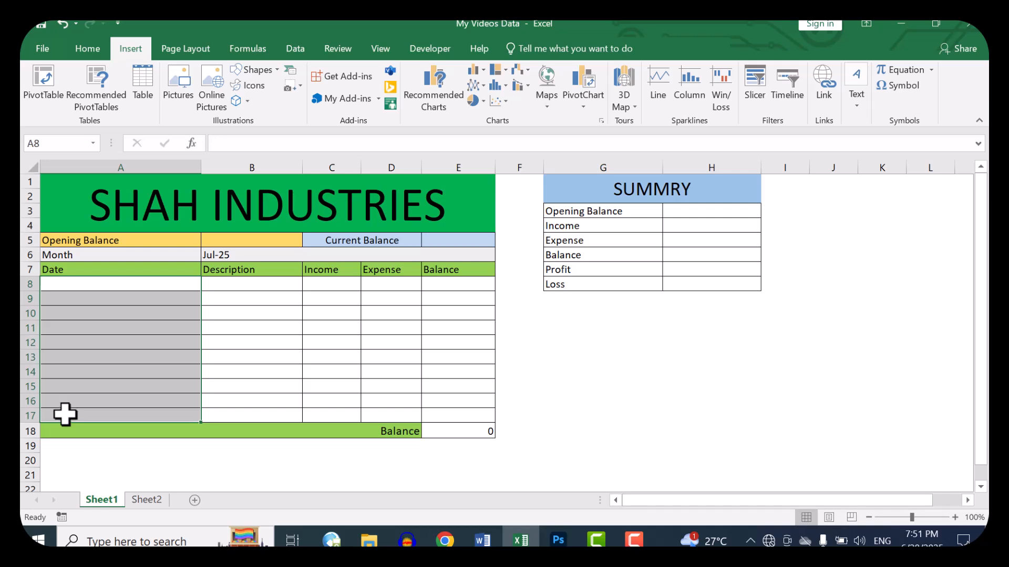
pyautogui.scroll(-20, 117, 340)
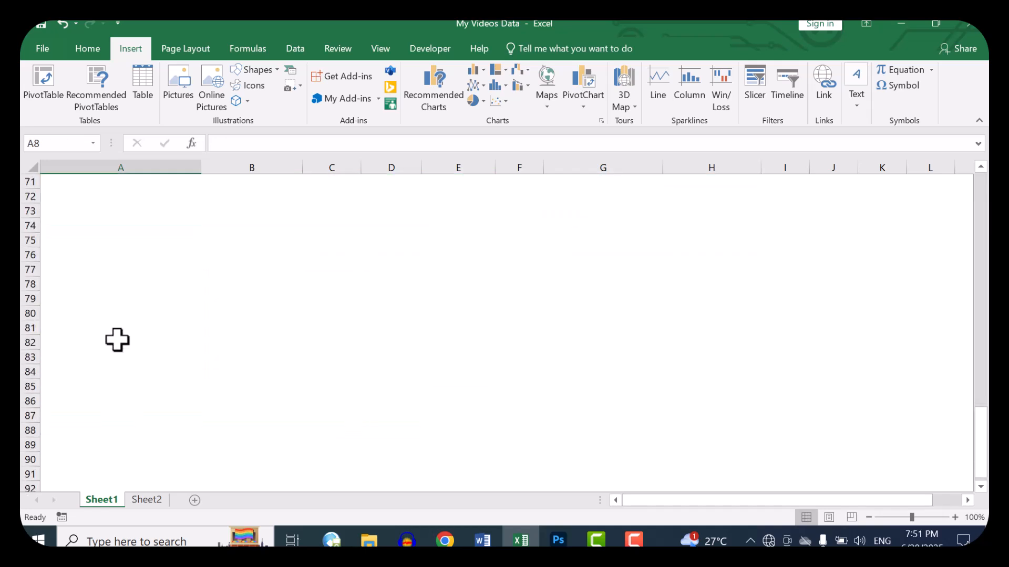
pyautogui.scroll(20, 117, 339)
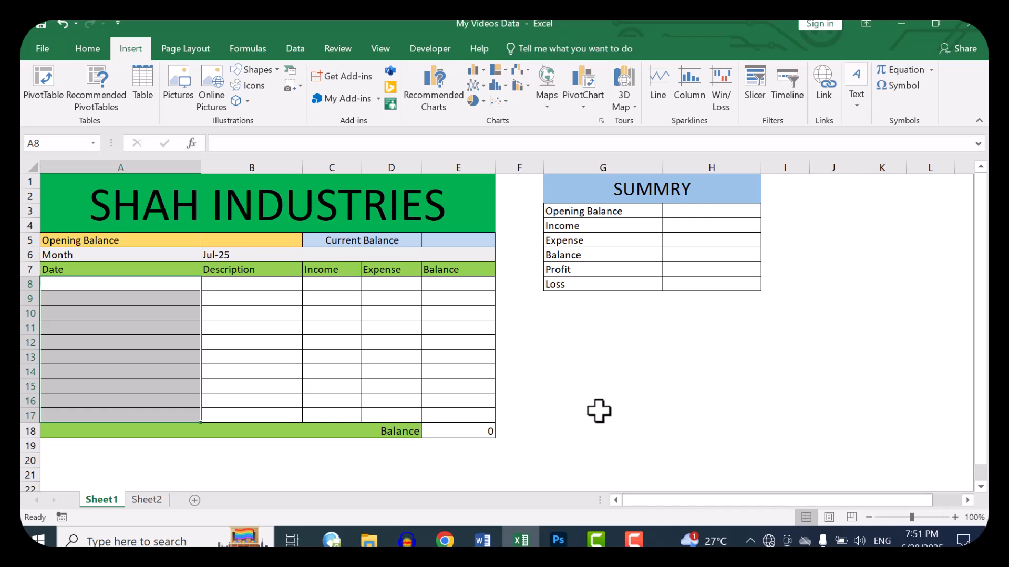
# Step: Enter the current date, 6/28/2025, in cell A8, the first row of the Date column
pyautogui.click(165, 286)
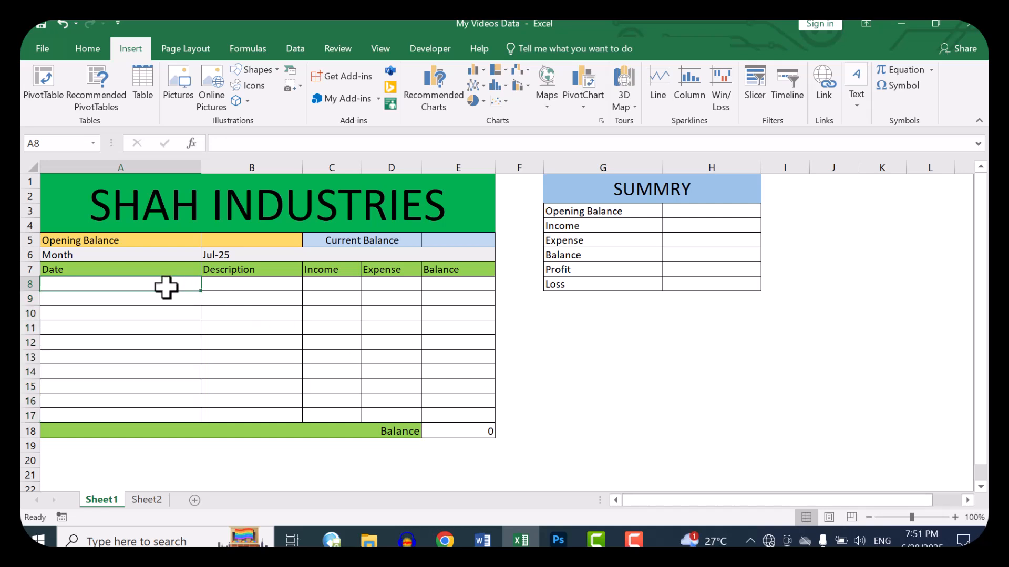
pyautogui.hotkey('ctrl', ';')
pyautogui.hotkey('ctrl', 'Return')
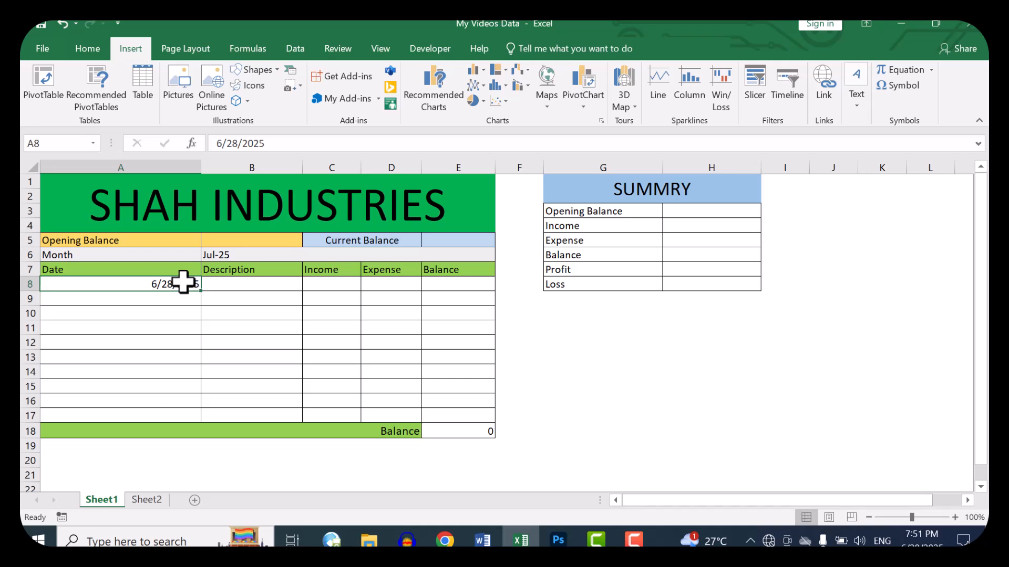
# Step: Try the Long Date format on the date in A8, and undo it
pyautogui.click(88, 48)
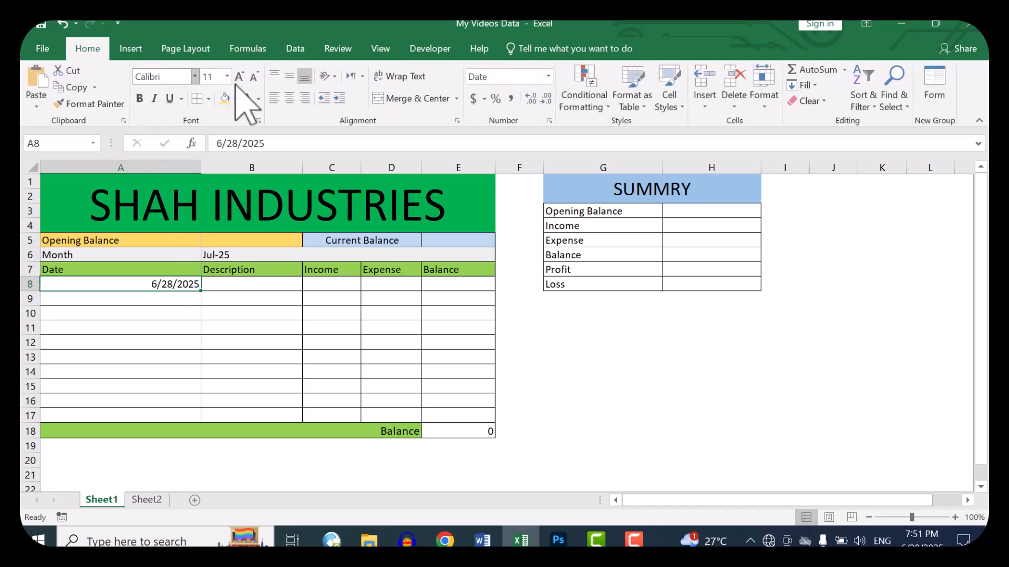
pyautogui.click(550, 76)
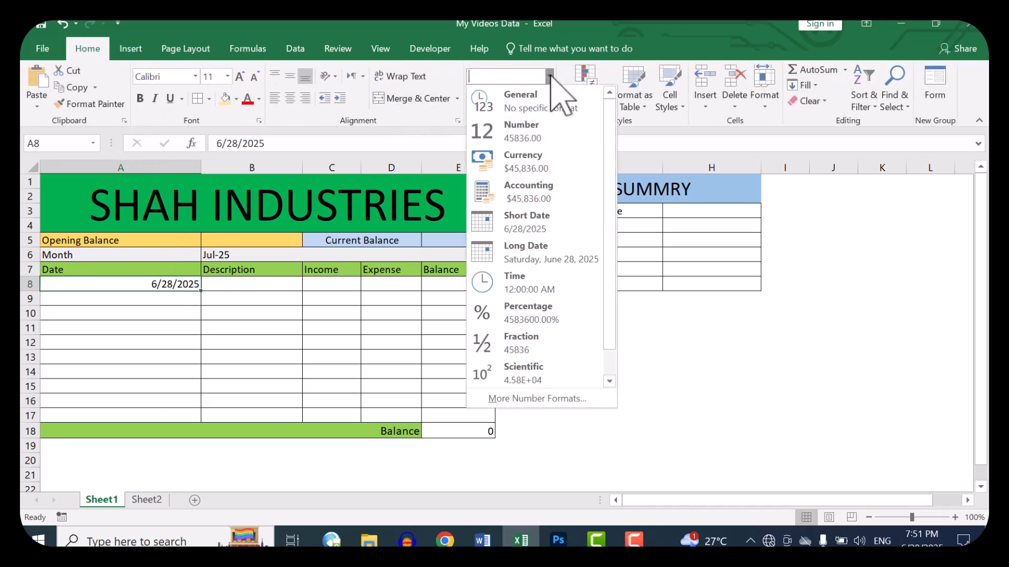
pyautogui.click(547, 257)
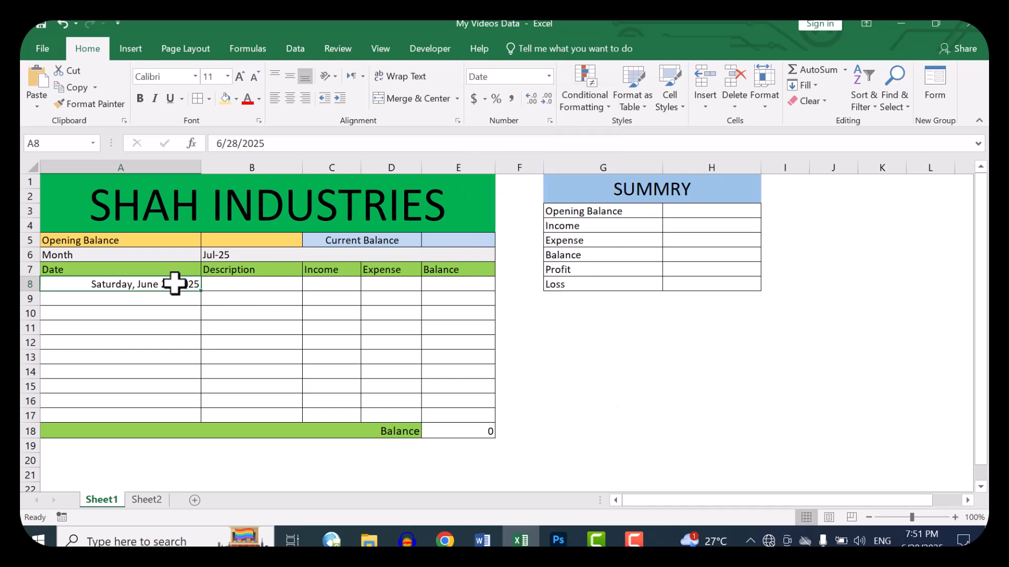
pyautogui.hotkey('ctrl', 'z')
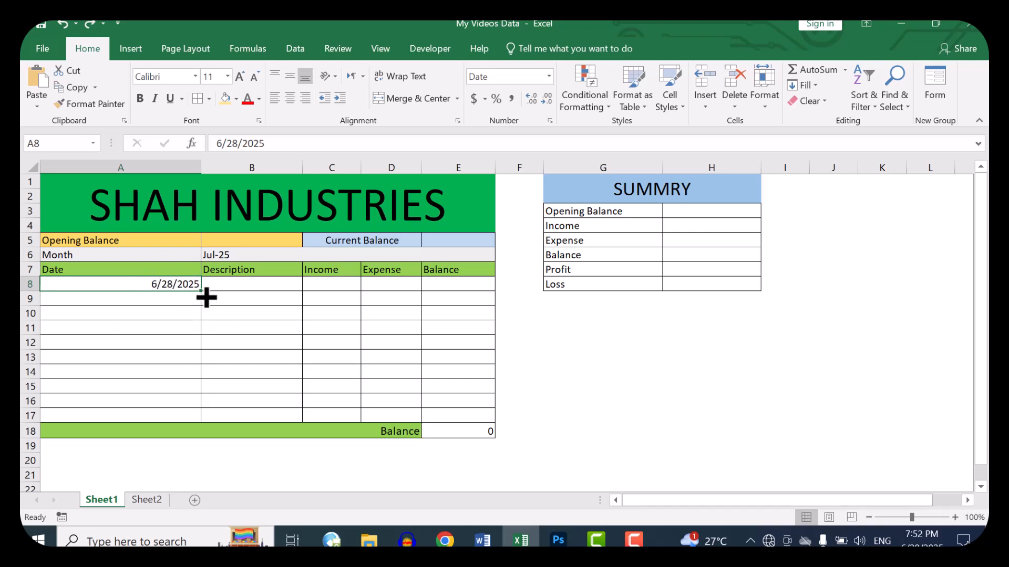
# Step: Format the Date cells A8:A17 with the 14-Mar date type, English (United States) locale
pyautogui.moveTo(176, 290); pyautogui.dragTo(181, 419)
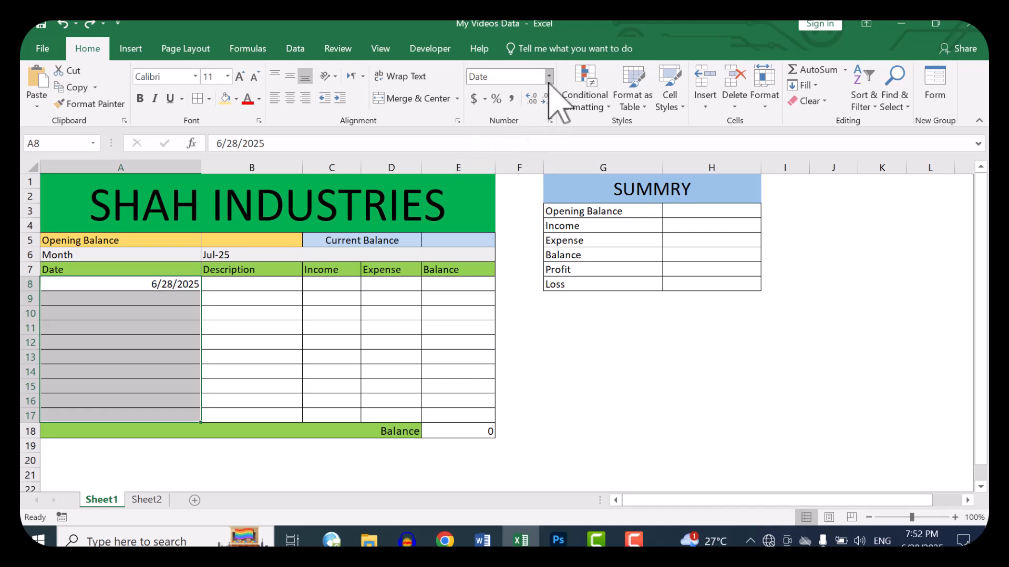
pyautogui.click(551, 121)
pyautogui.click(630, 282)
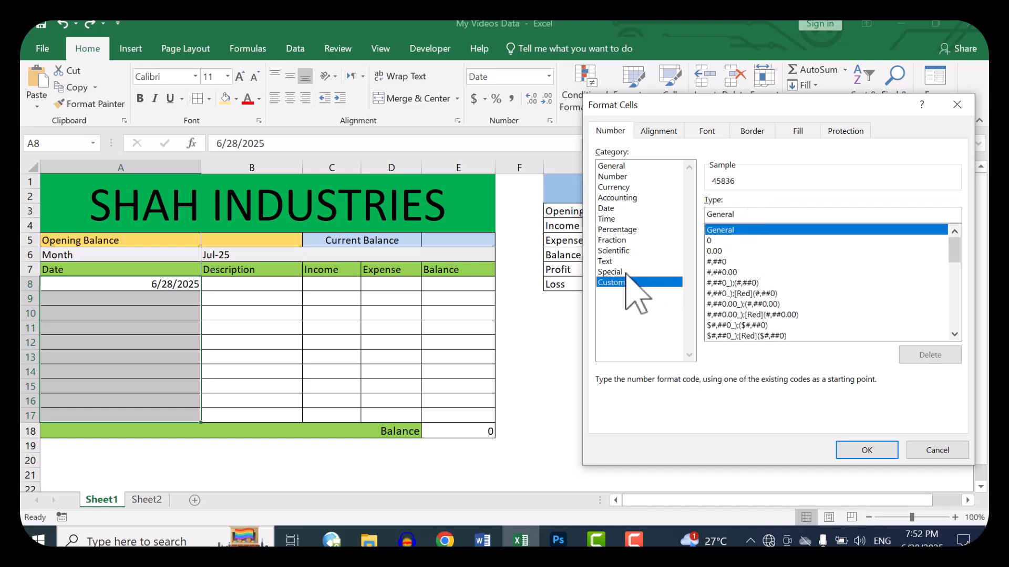
pyautogui.click(610, 208)
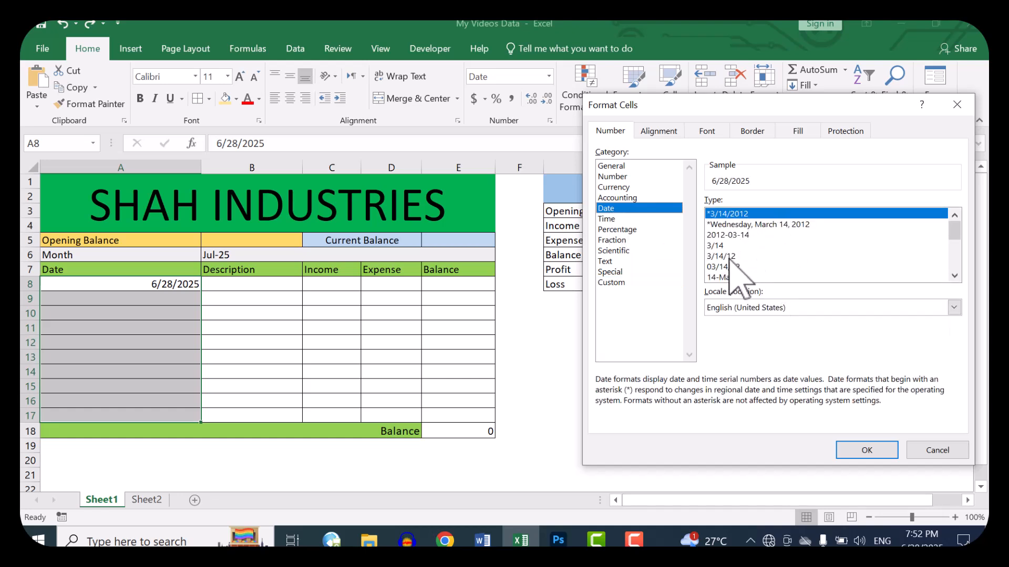
pyautogui.click(728, 276)
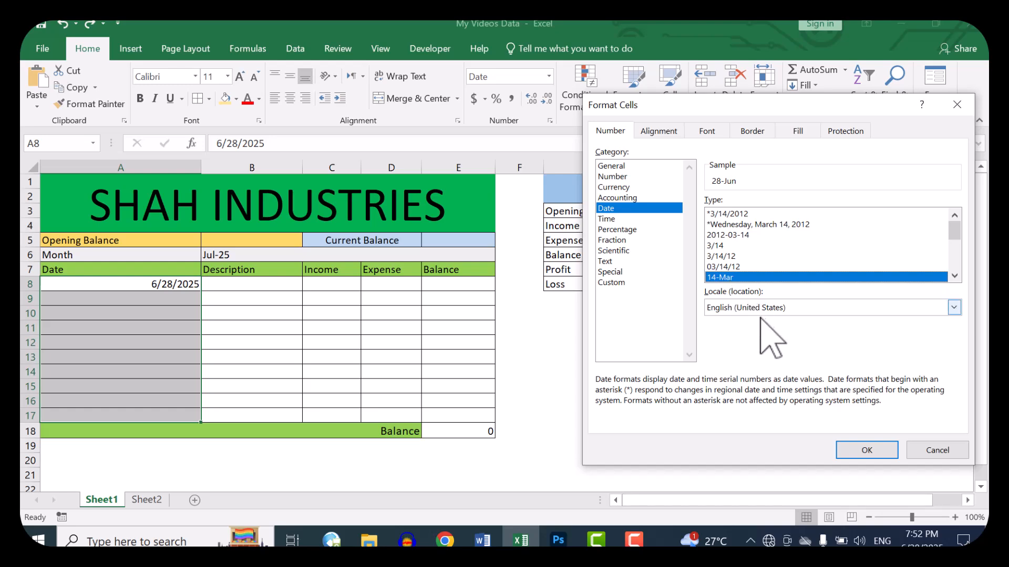
pyautogui.click(867, 451)
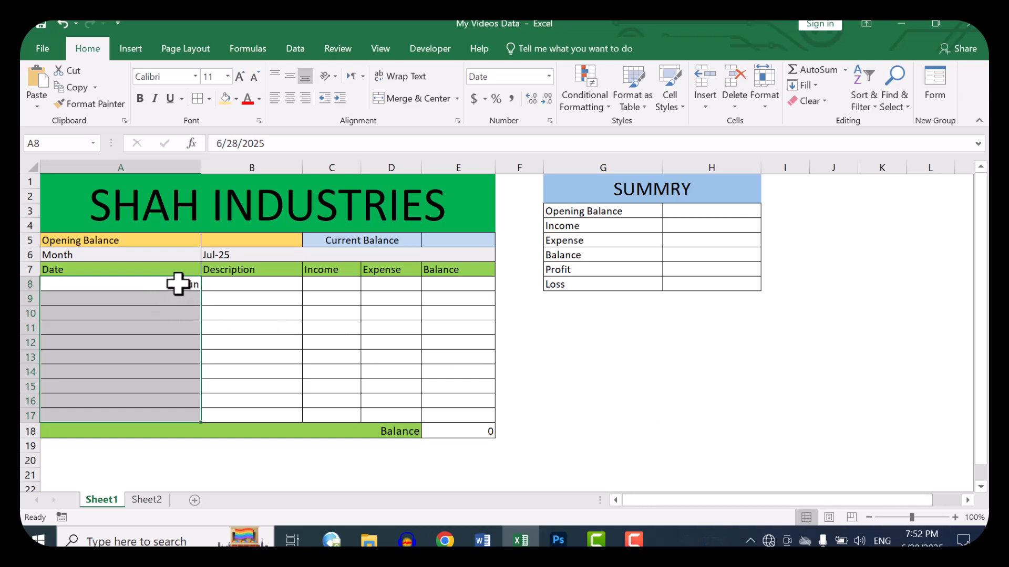
# Step: Fill in the first ledger row with the description Sales in B8 and an income of 45000 in C8
pyautogui.click(257, 287)
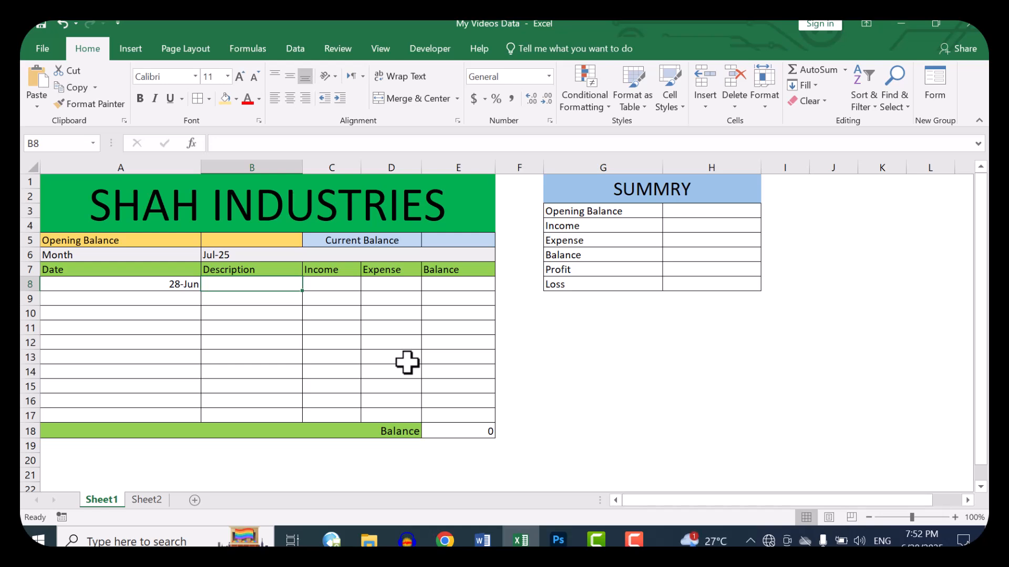
pyautogui.write('Sales')
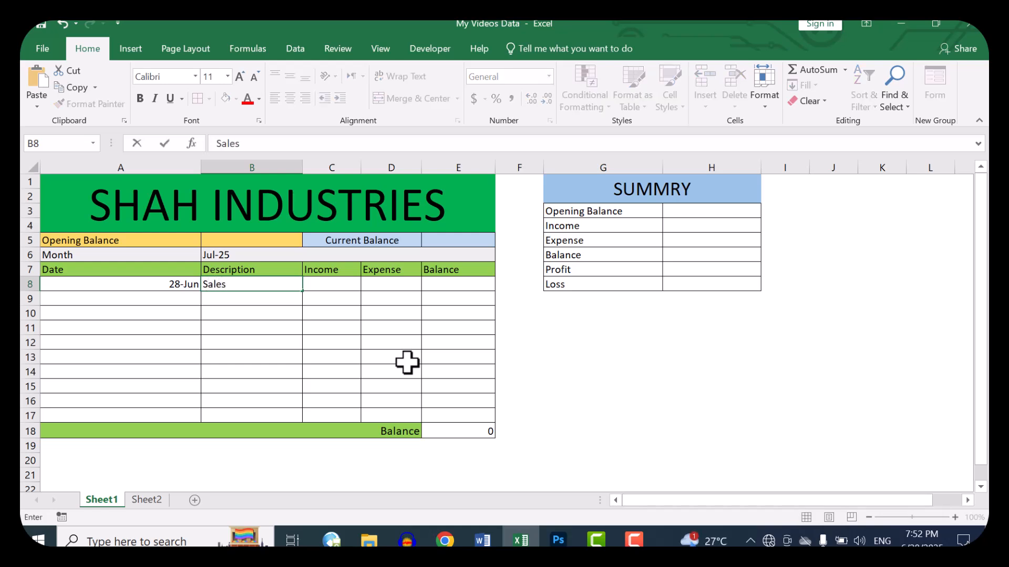
pyautogui.press('Tab')
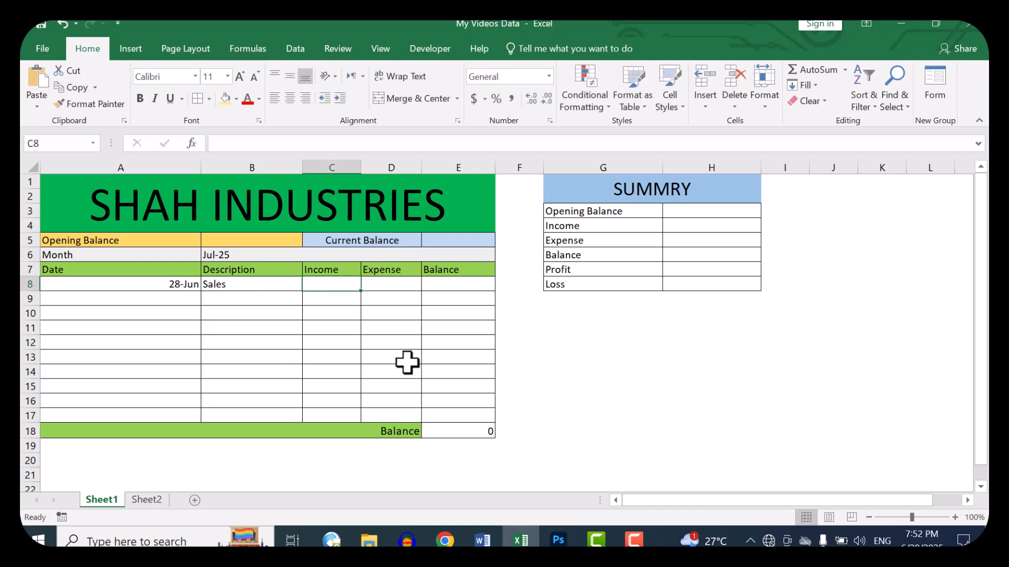
pyautogui.write('45000')
pyautogui.hotkey('ctrl', 'Return')
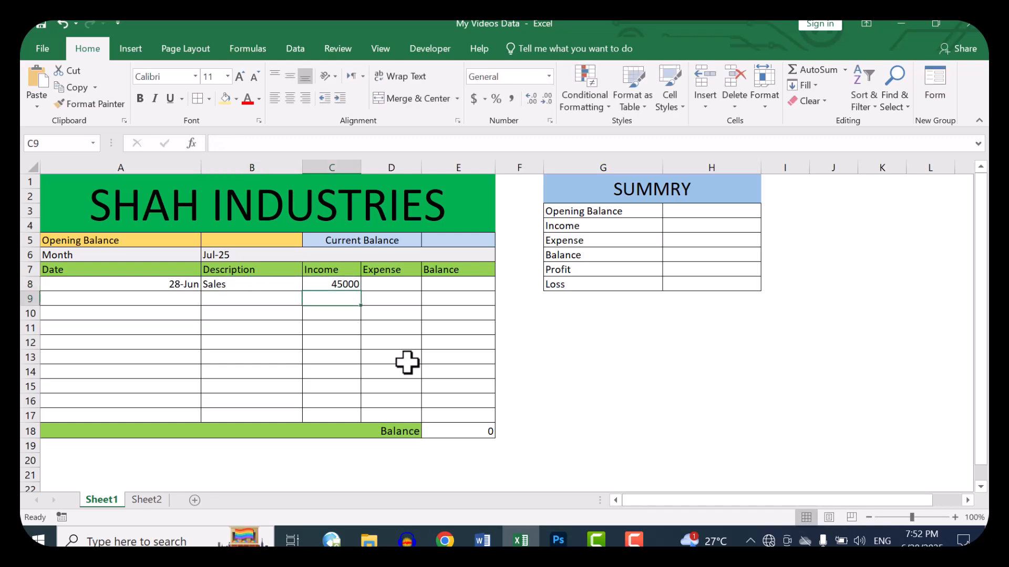
# Step: Apply the Currency number format to the Income cells C8:C17
pyautogui.hotkey('shift', 'Down')
pyautogui.hotkey('shift', 'Down')
pyautogui.hotkey('shift', 'Down')
pyautogui.hotkey('shift', 'Down')
pyautogui.hotkey('shift', 'Down')
pyautogui.hotkey('shift', 'Down')
pyautogui.hotkey('shift', 'Down')
pyautogui.hotkey('shift', 'Down')
pyautogui.hotkey('shift', 'Down')
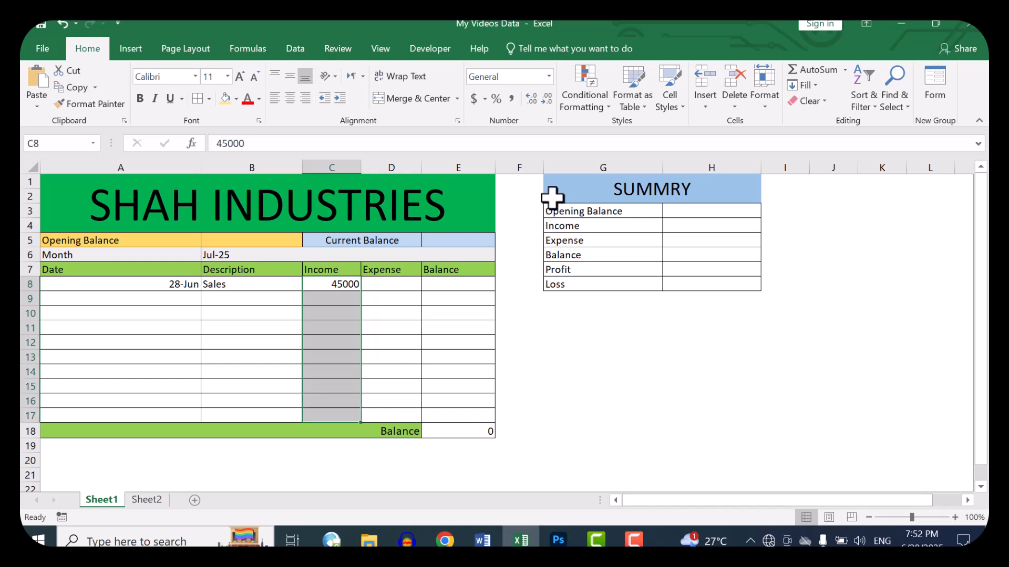
pyautogui.click(549, 76)
pyautogui.click(540, 159)
pyautogui.click(549, 76)
pyautogui.scroll(-1, 552, 371)
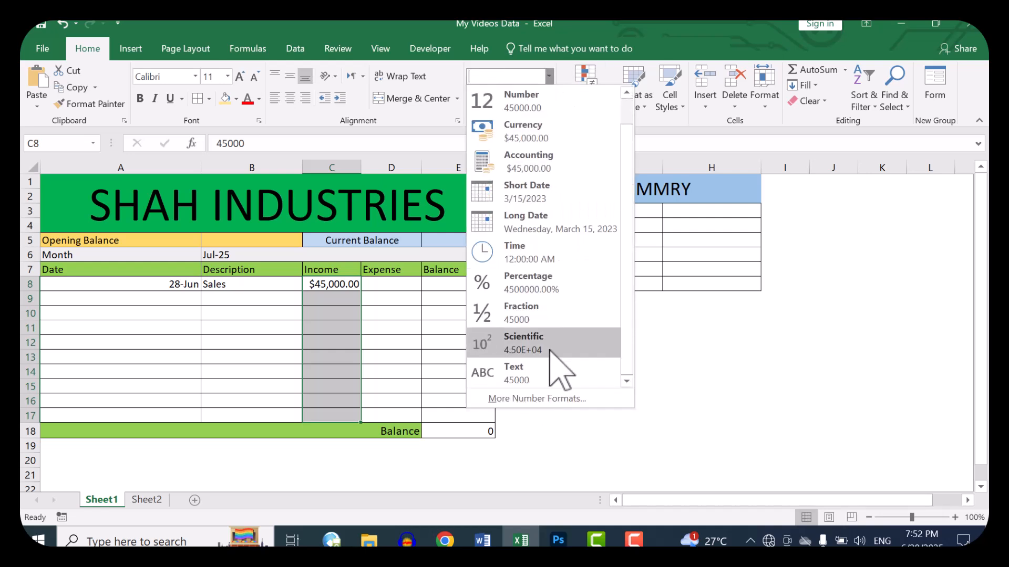
pyautogui.scroll(1, 562, 381)
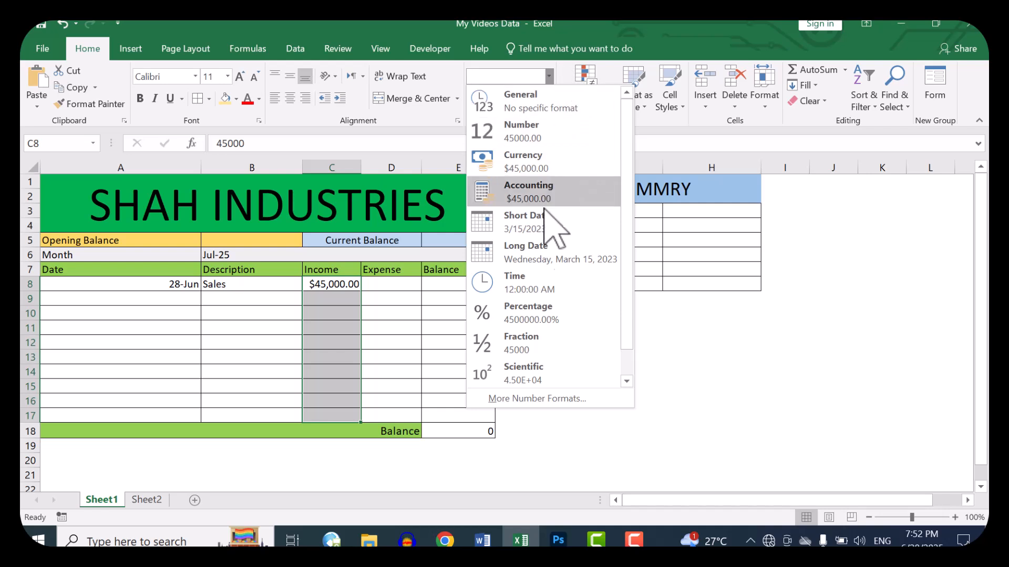
pyautogui.click(578, 23)
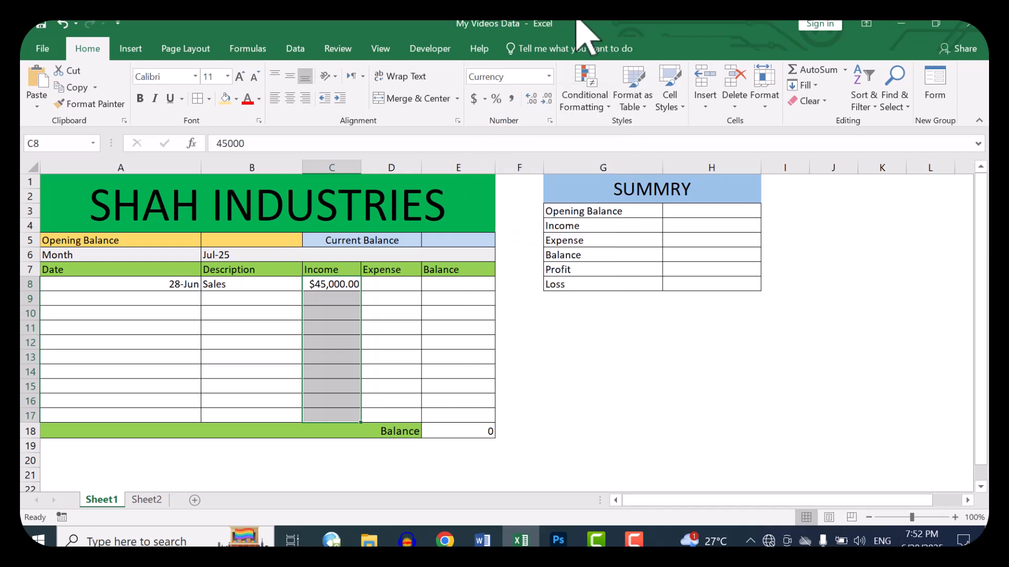
# Step: Format the Income cells C8:C17 as Currency with 0 decimal places and the PKR symbol
pyautogui.click(549, 118)
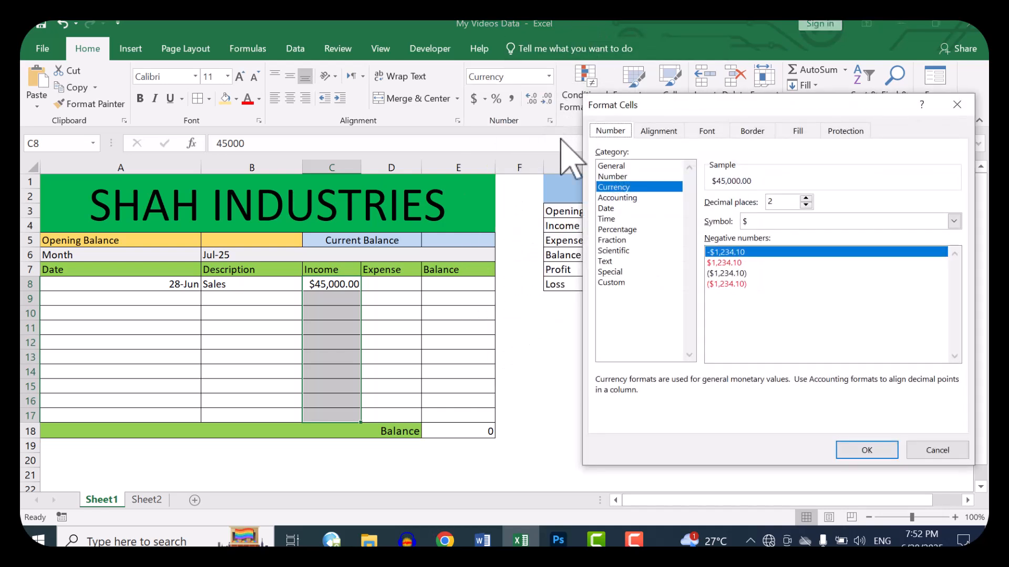
pyautogui.click(612, 282)
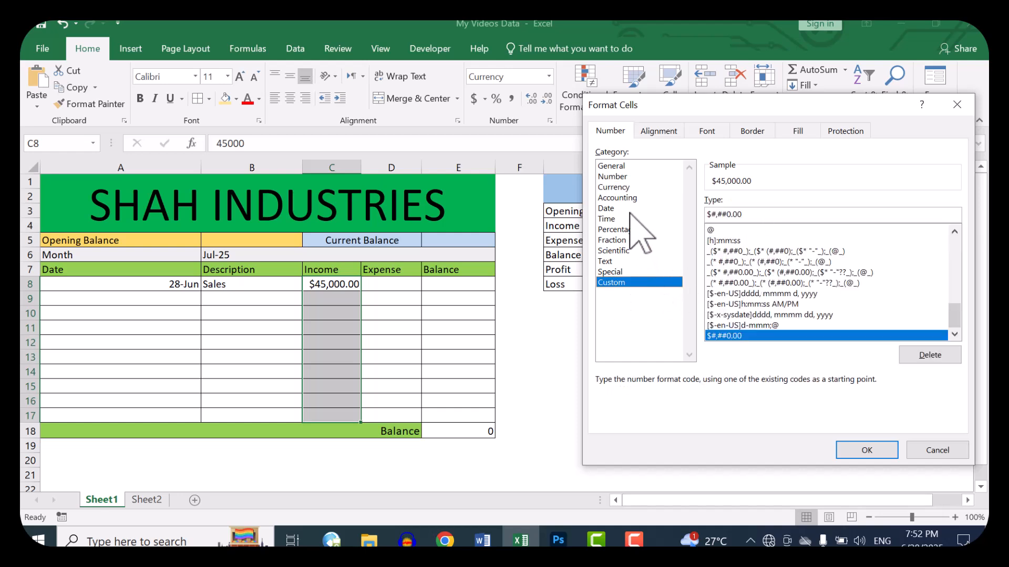
pyautogui.click(624, 187)
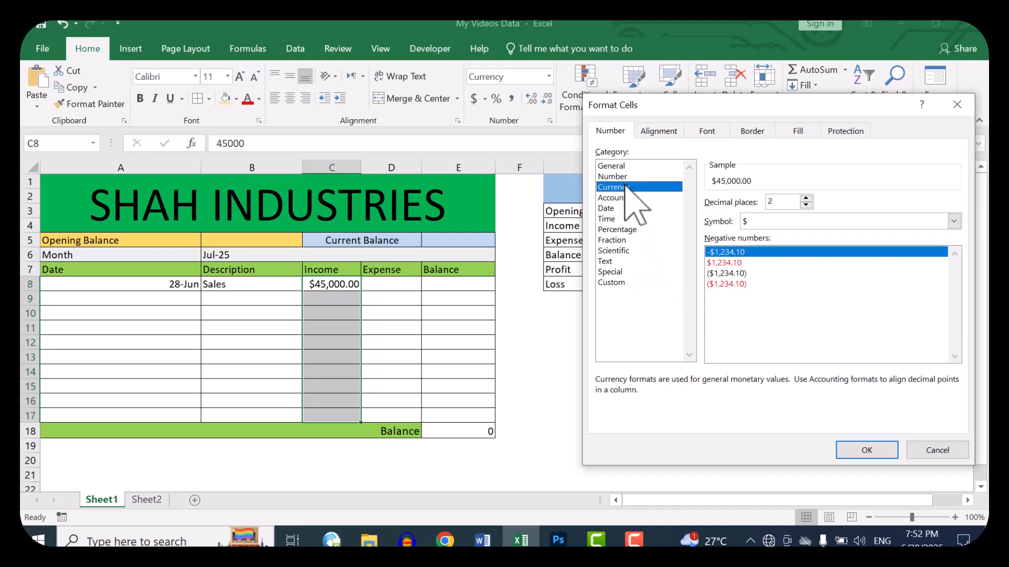
pyautogui.click(806, 205)
pyautogui.click(806, 205)
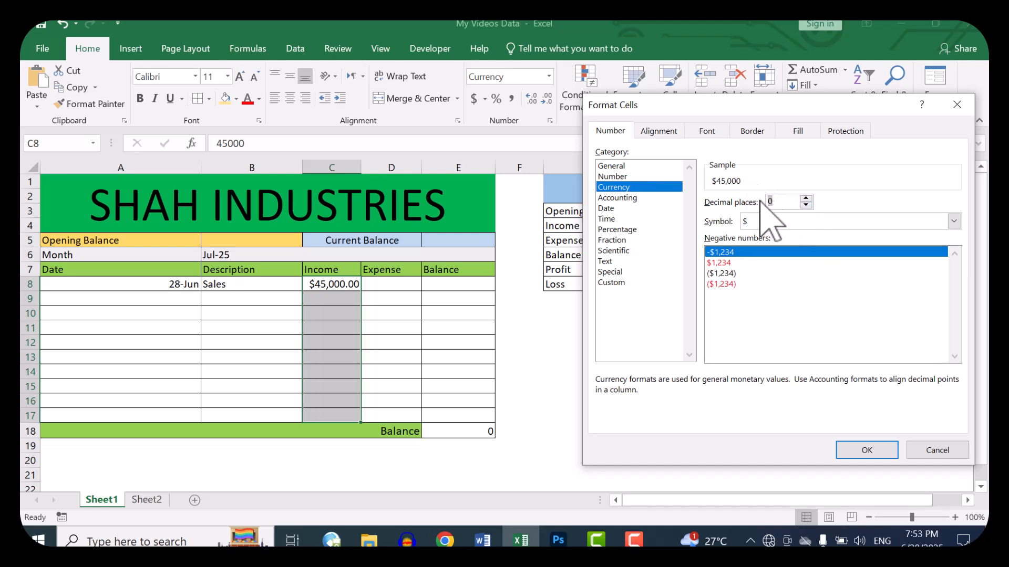
pyautogui.click(767, 221)
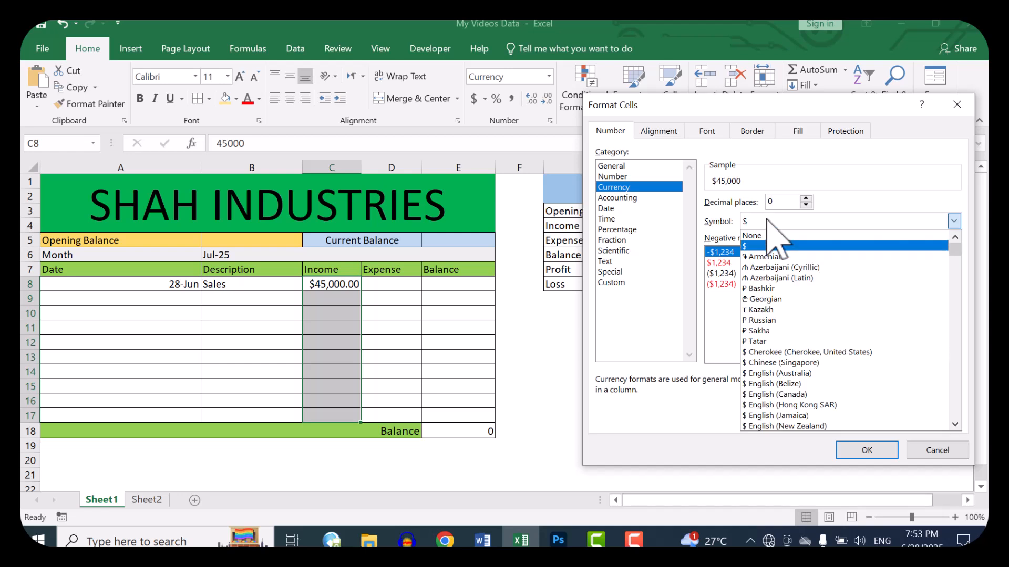
pyautogui.scroll(-15, 768, 223)
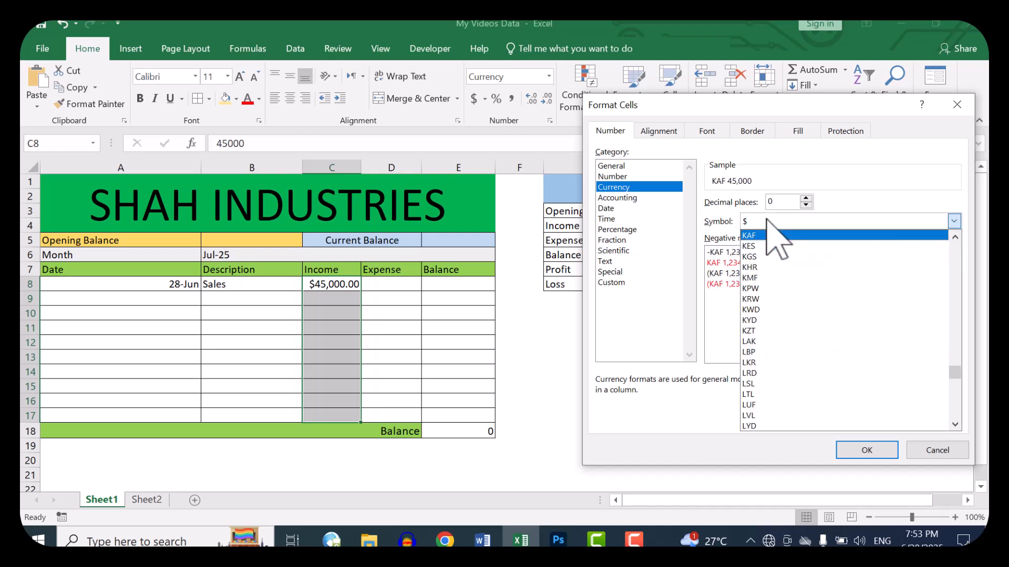
pyautogui.press('p')
pyautogui.press('p')
pyautogui.press('p')
pyautogui.press('p')
pyautogui.press('p')
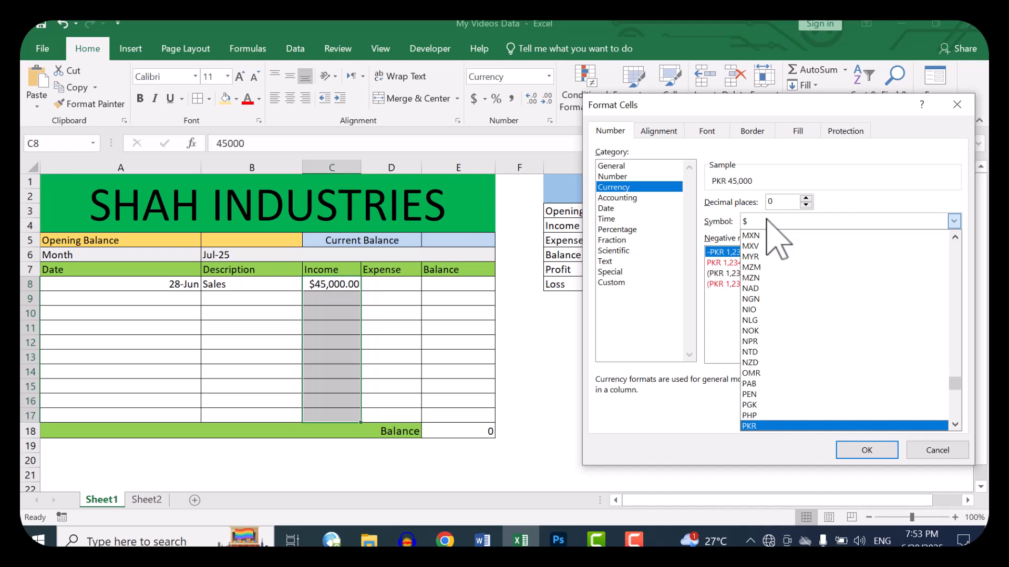
pyautogui.press('Return')
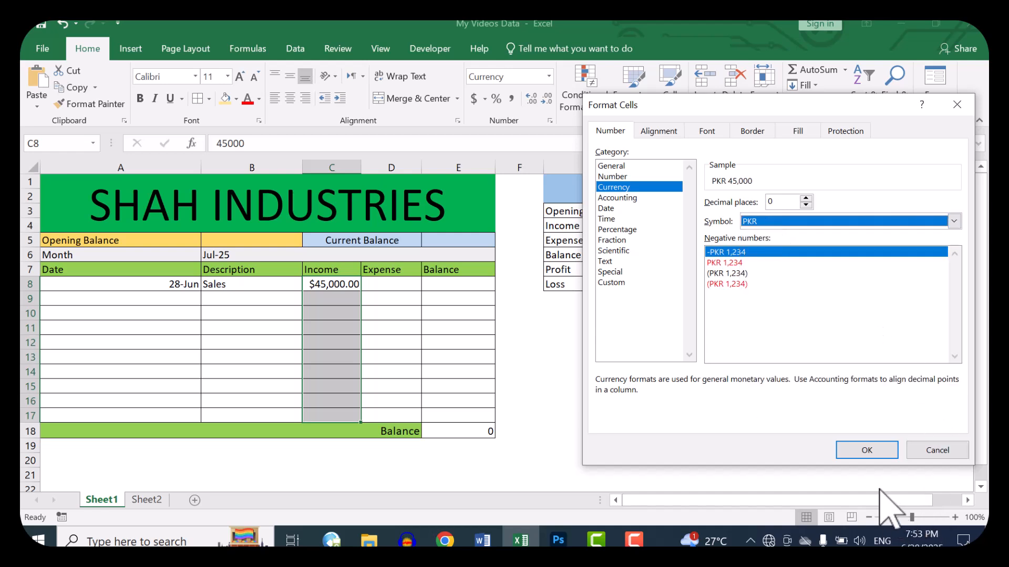
pyautogui.click(867, 450)
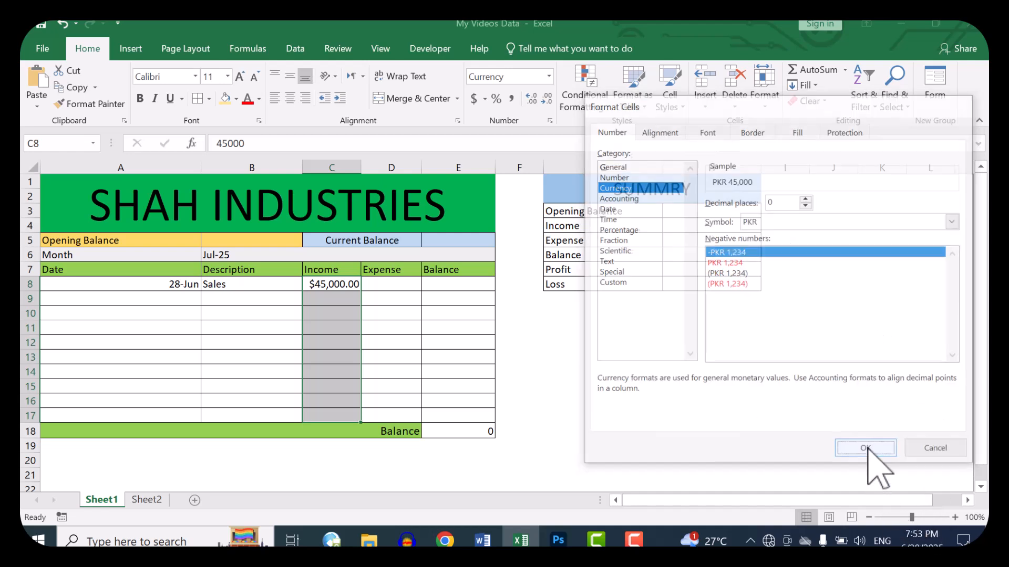
# Step: Apply the Currency number format to the Expense and Balance cells D8:E17 and the closing balance in E18
pyautogui.moveTo(404, 289); pyautogui.dragTo(463, 416)
pyautogui.keyDown('ctrl'); pyautogui.click(463, 431); pyautogui.keyUp('ctrl')
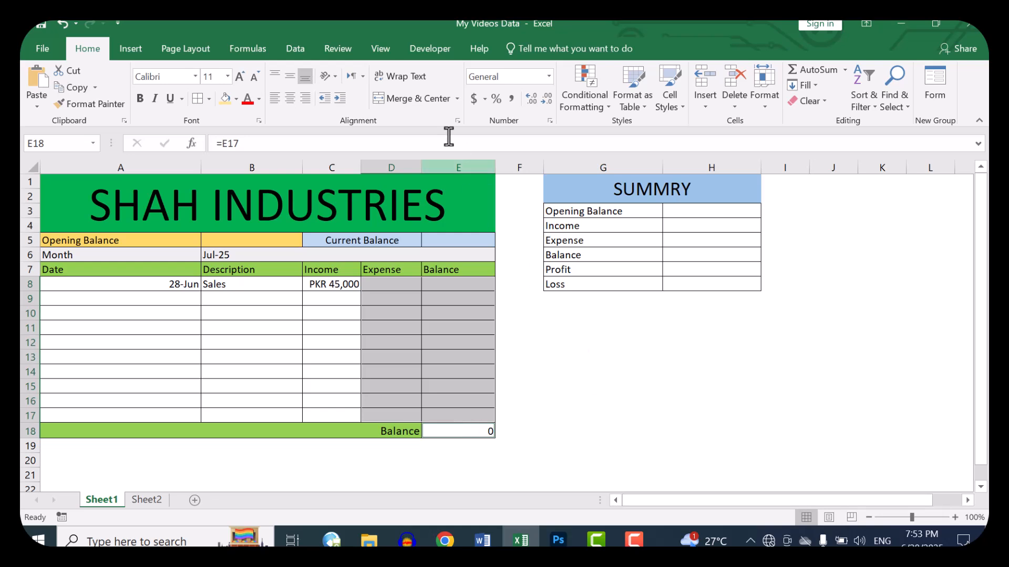
pyautogui.click(549, 76)
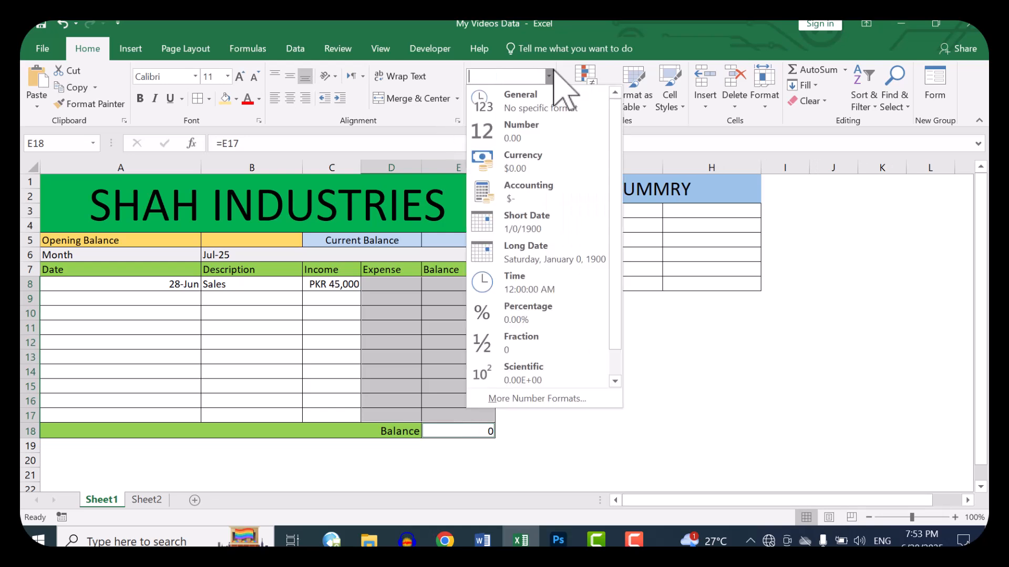
pyautogui.click(526, 161)
# Step: Set the currency format of D8:E17 and E18 to 0 decimal places with the PKR symbol
pyautogui.click(550, 121)
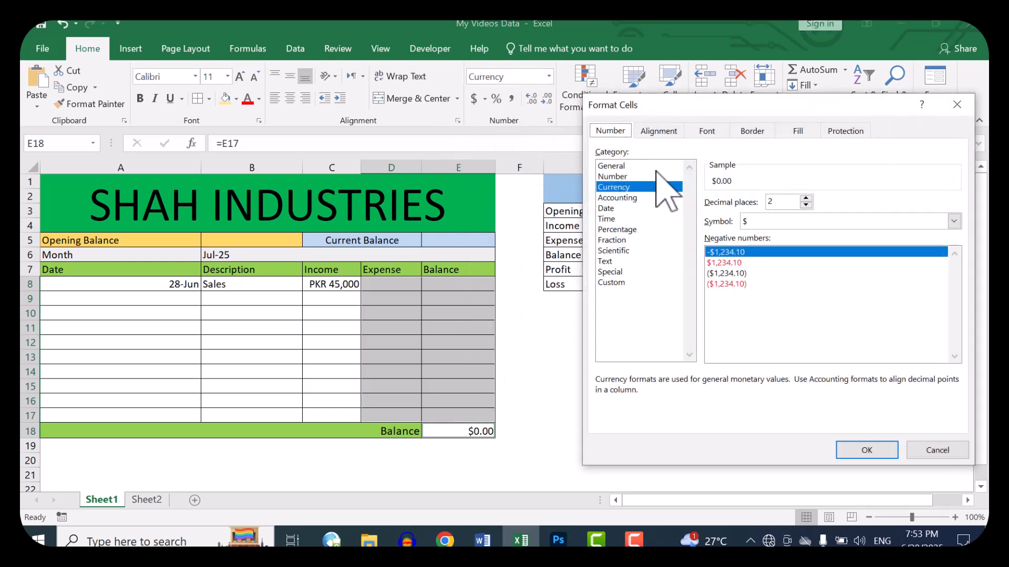
pyautogui.doubleClick(807, 205)
pyautogui.click(793, 220)
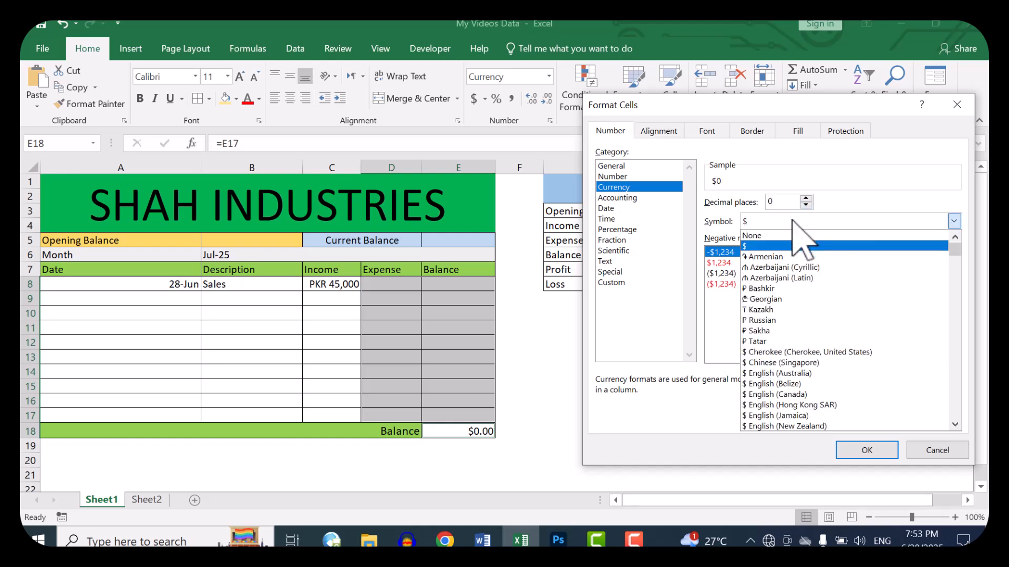
pyautogui.press('p')
pyautogui.press('p')
pyautogui.press('p')
pyautogui.press('p')
pyautogui.press('p')
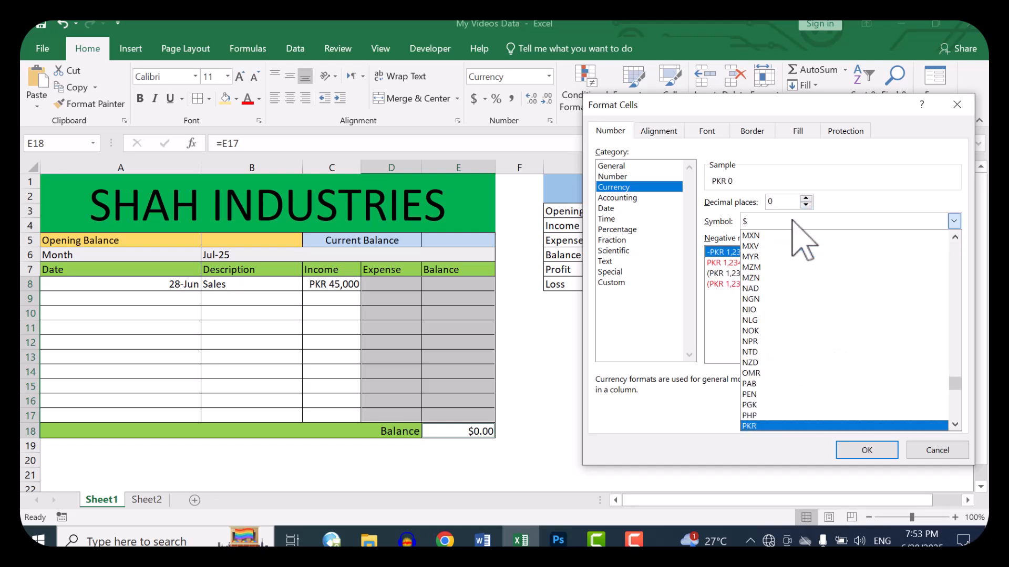
pyautogui.press('Return')
pyautogui.press('Return')
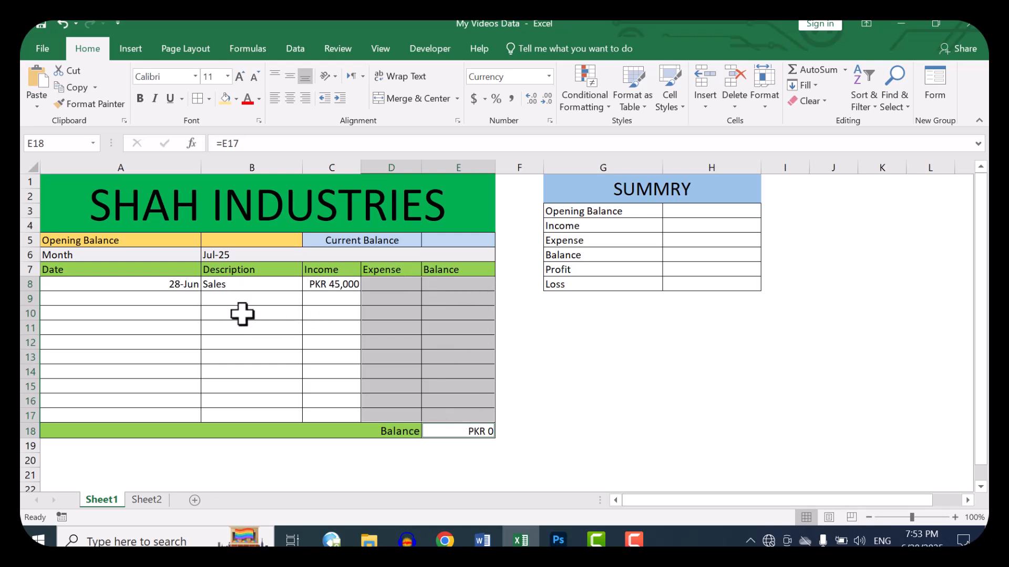
# Step: Fill in ledger row 9 with the date 6/28/2025, the description Utilities and an expense of 2300 in D9
pyautogui.click(192, 298)
pyautogui.write('6/28/2025')
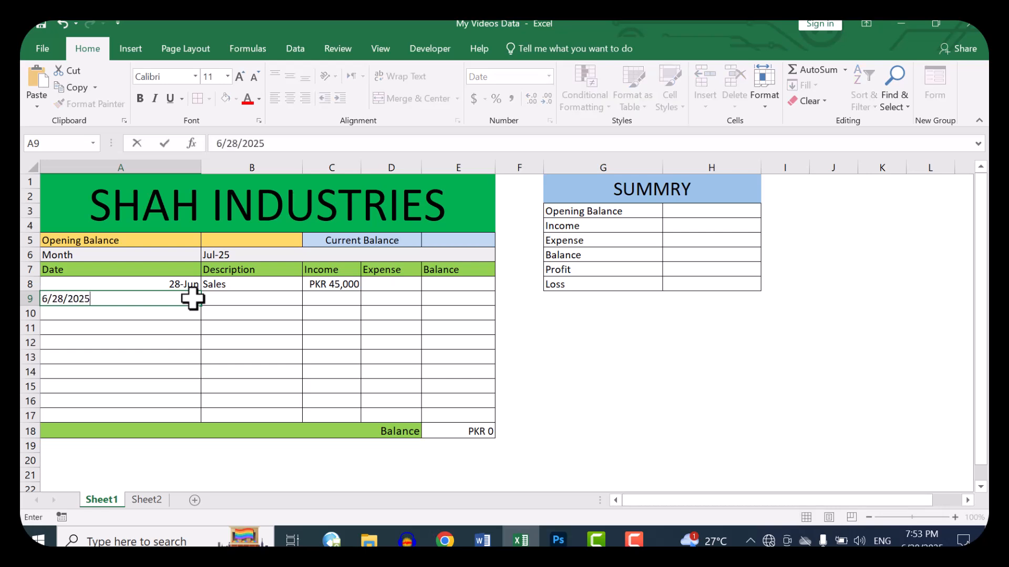
pyautogui.press('Tab')
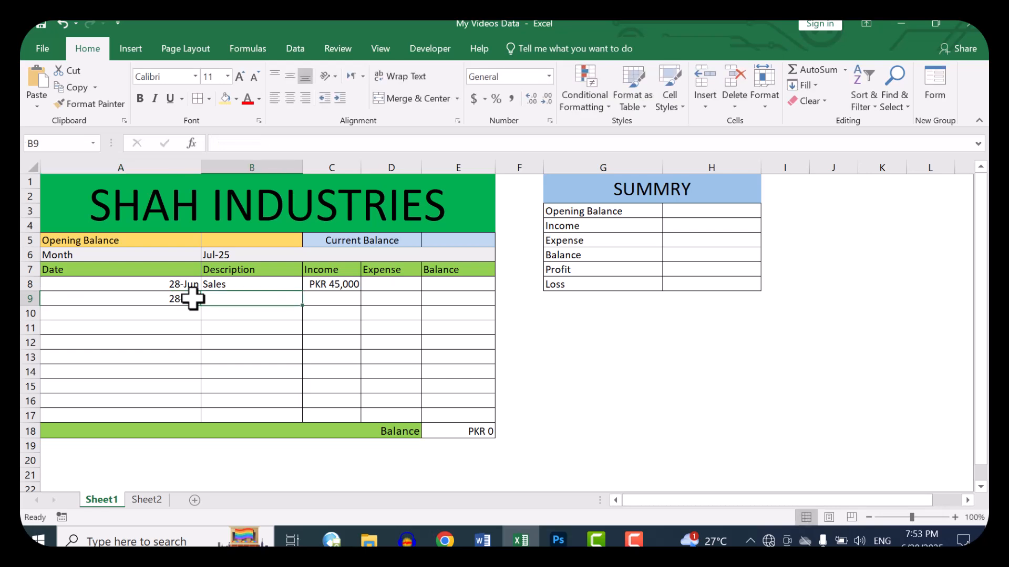
pyautogui.write('Uti')
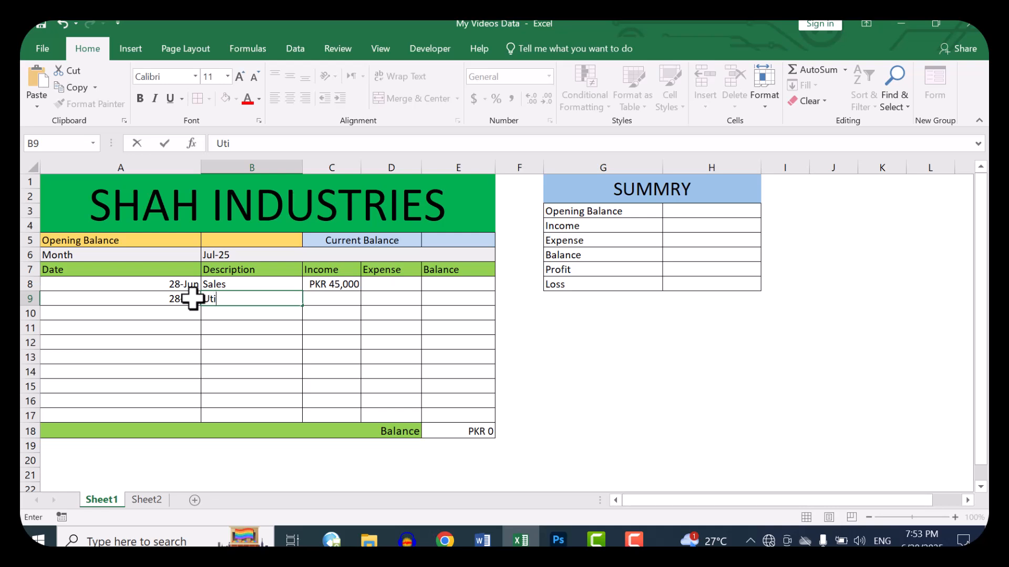
pyautogui.press('Tab')
pyautogui.press('Tab')
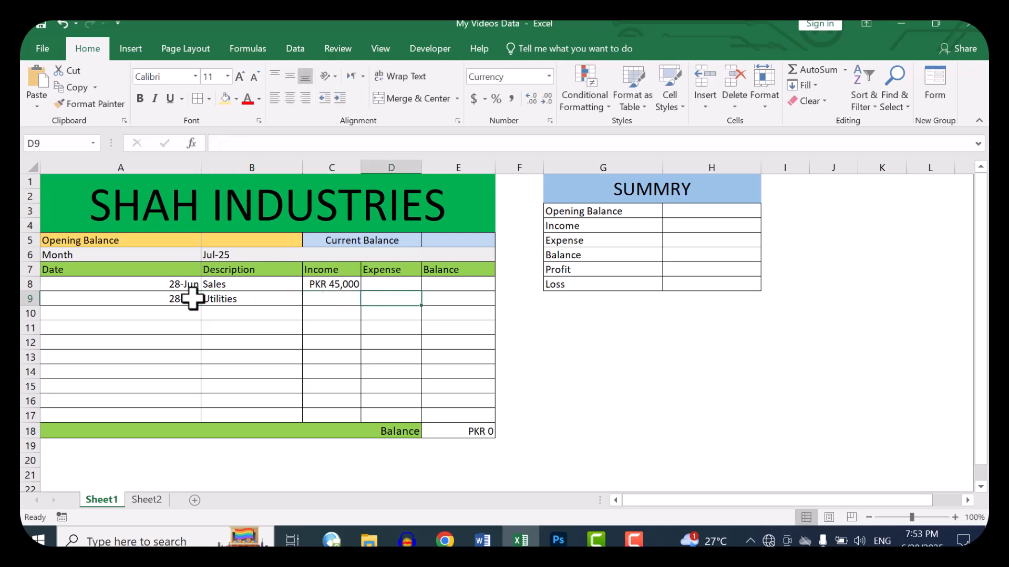
pyautogui.write('2300')
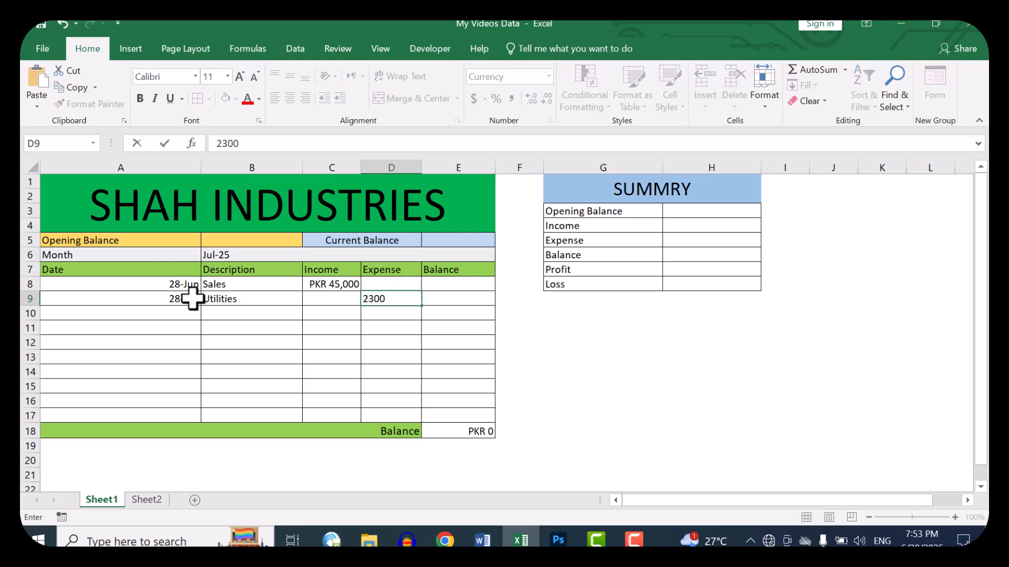
pyautogui.press('Return')
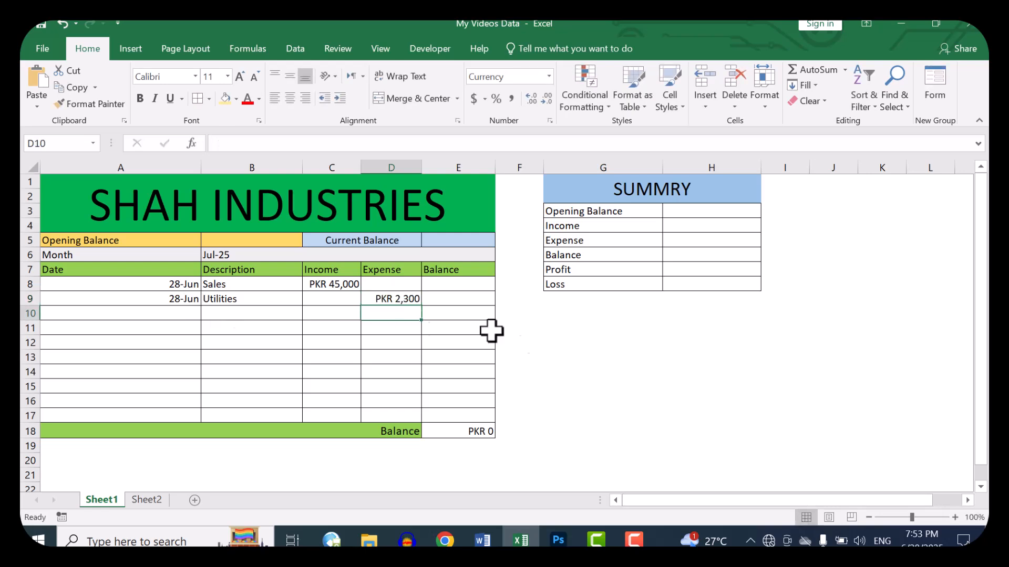
# Step: Enter an opening balance of 75000 in B5
pyautogui.click(471, 283)
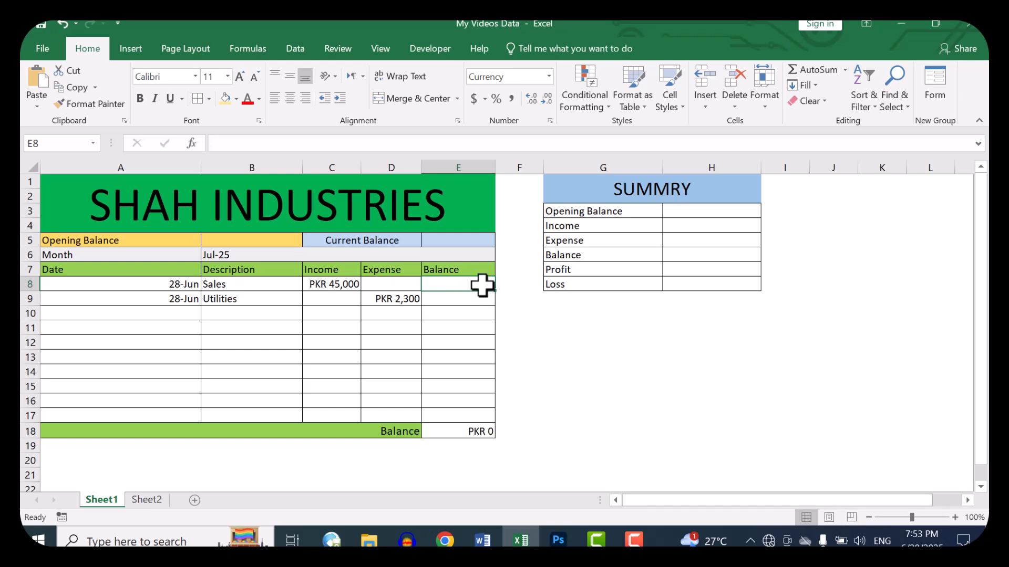
pyautogui.click(261, 243)
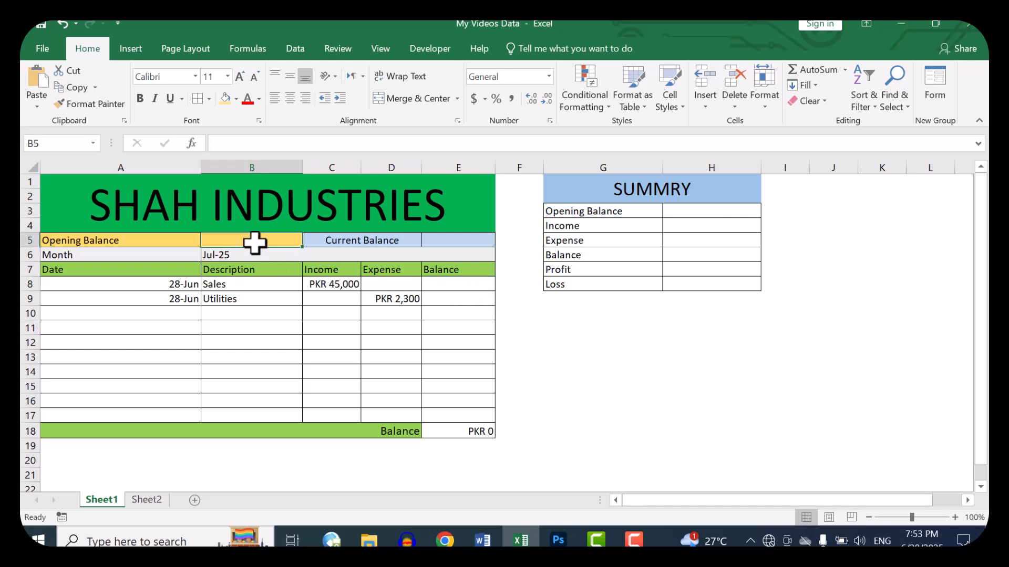
pyautogui.moveTo(198, 287); pyautogui.dragTo(468, 302)
pyautogui.click(261, 244)
pyautogui.write('75000')
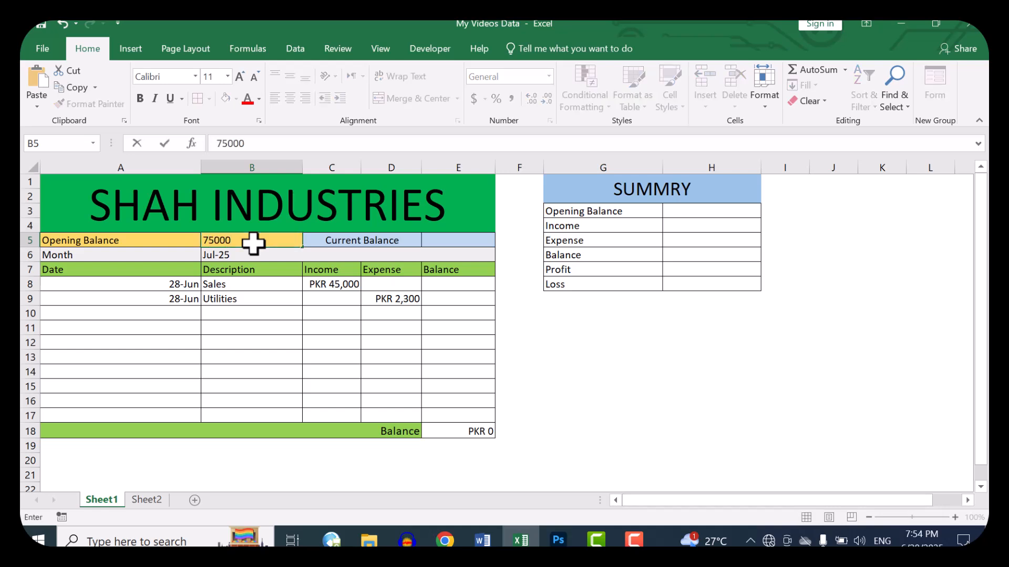
pyautogui.press('Return')
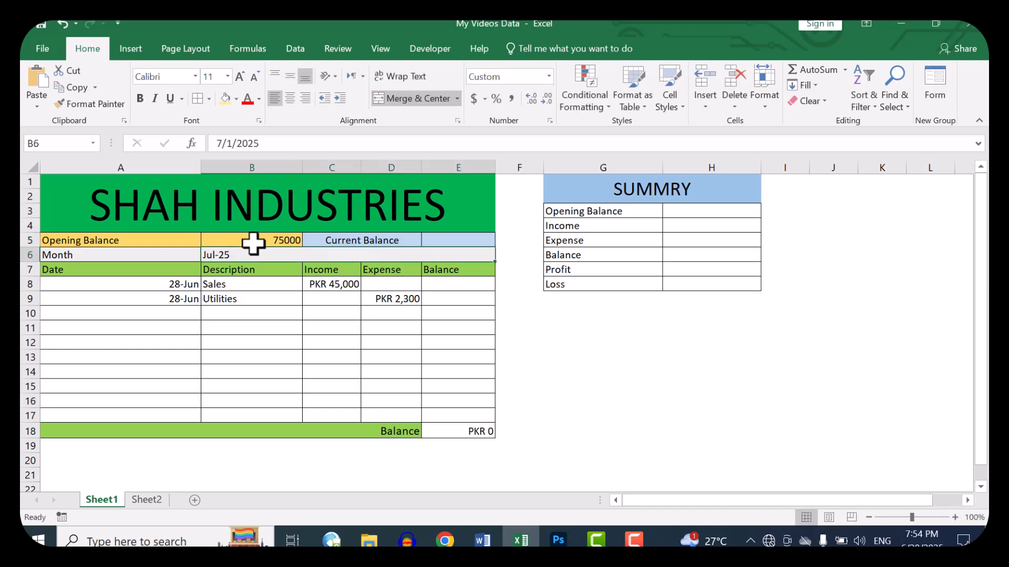
# Step: Calculate the first row's balance in E8 with the formula =B5+C8-D8
pyautogui.click(253, 243)
pyautogui.press('Down')
pyautogui.press('Down')
pyautogui.press('Right')
pyautogui.press('Right')
pyautogui.press('Down')
pyautogui.press('Right')
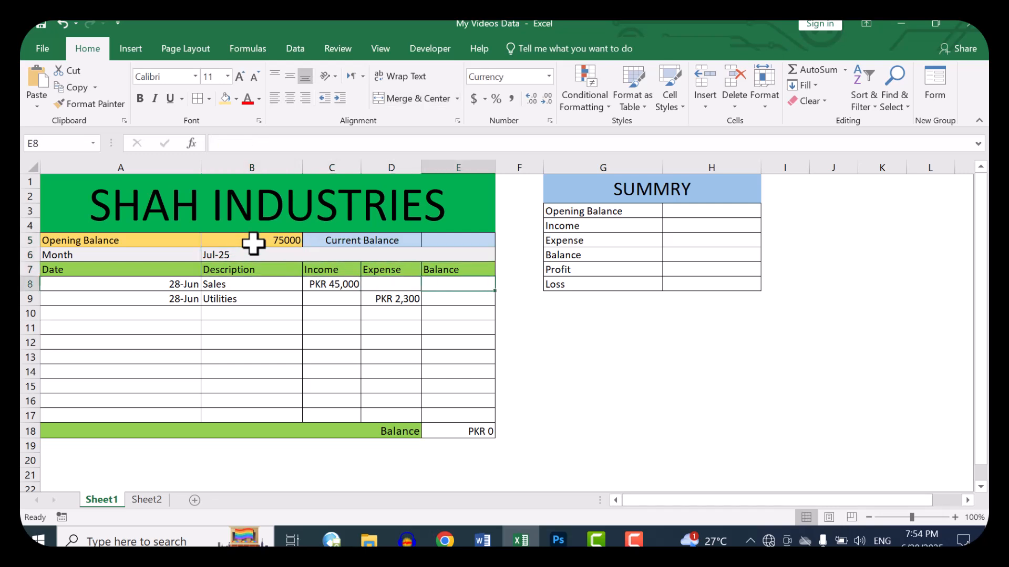
pyautogui.write('=')
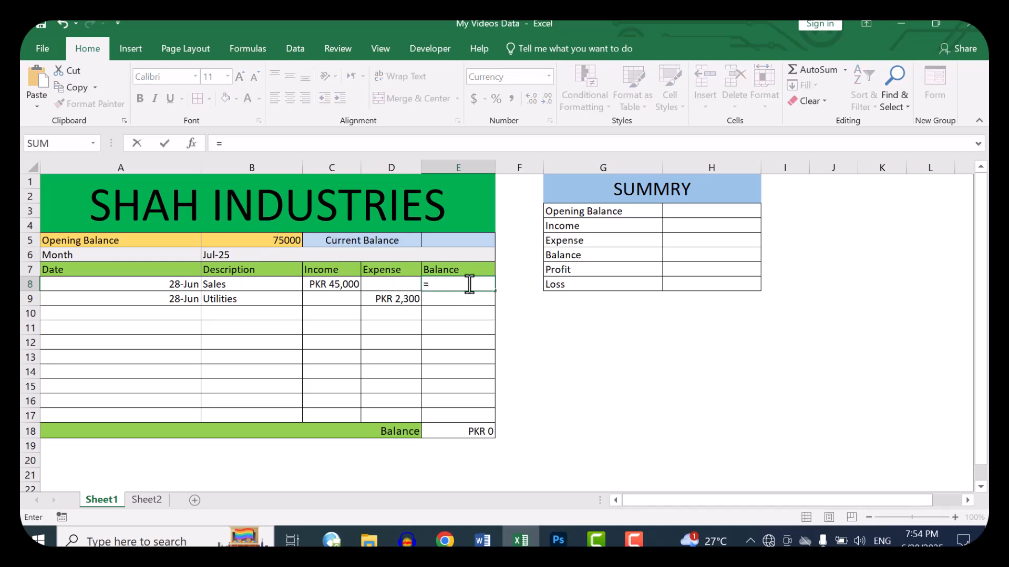
pyautogui.click(274, 242)
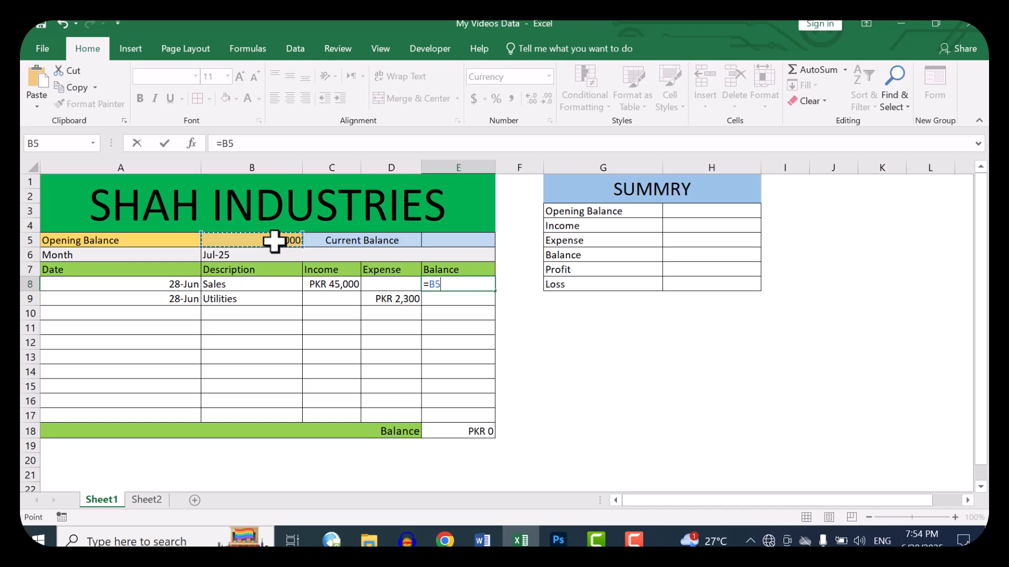
pyautogui.click(472, 284)
pyautogui.click(328, 284)
pyautogui.write('-')
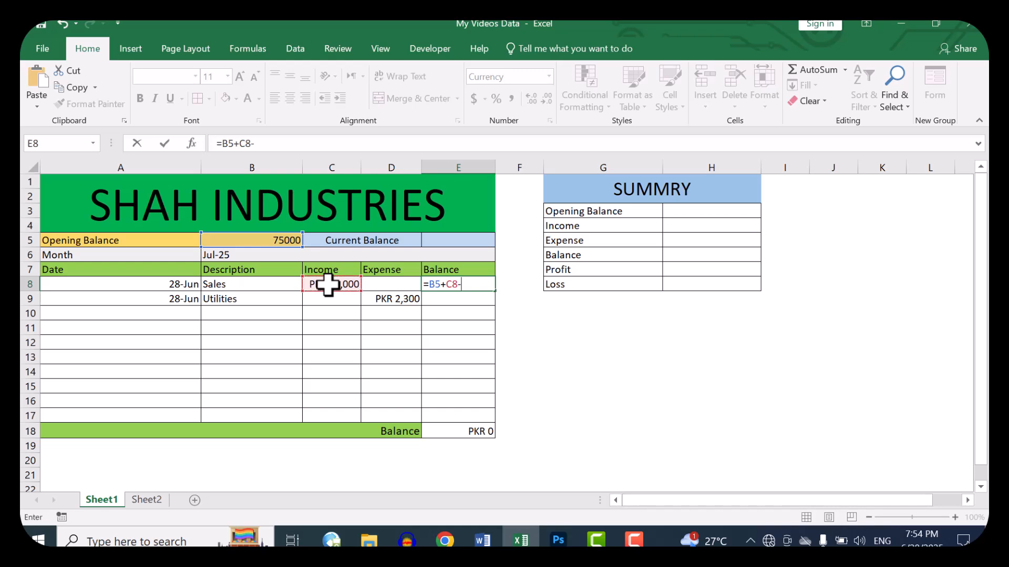
pyautogui.click(399, 284)
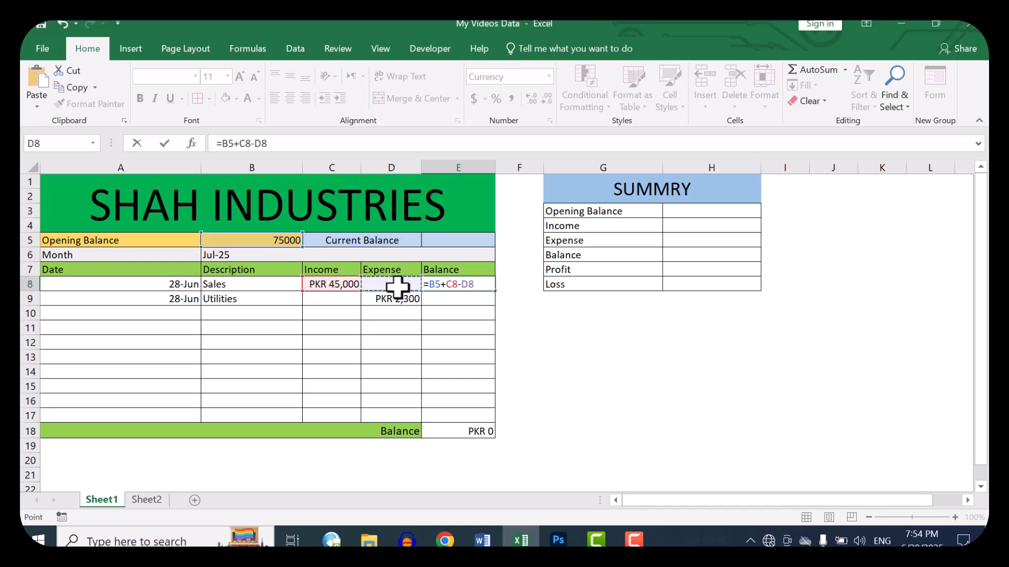
pyautogui.press('Return')
pyautogui.press('Up')
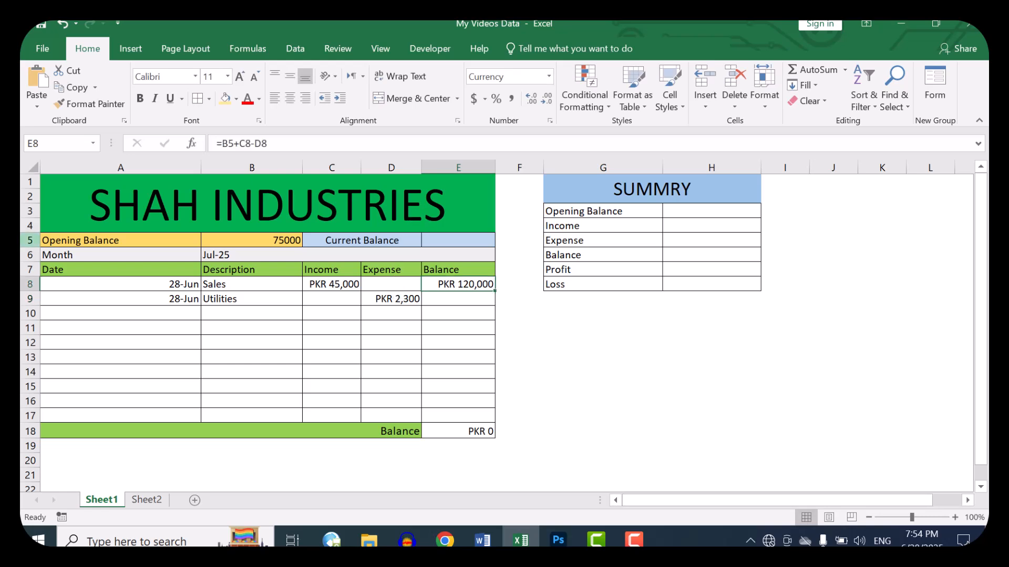
# Step: Shade the first ledger row, A8:E8, with the lightest green theme fill colour
pyautogui.moveTo(141, 287); pyautogui.dragTo(484, 288)
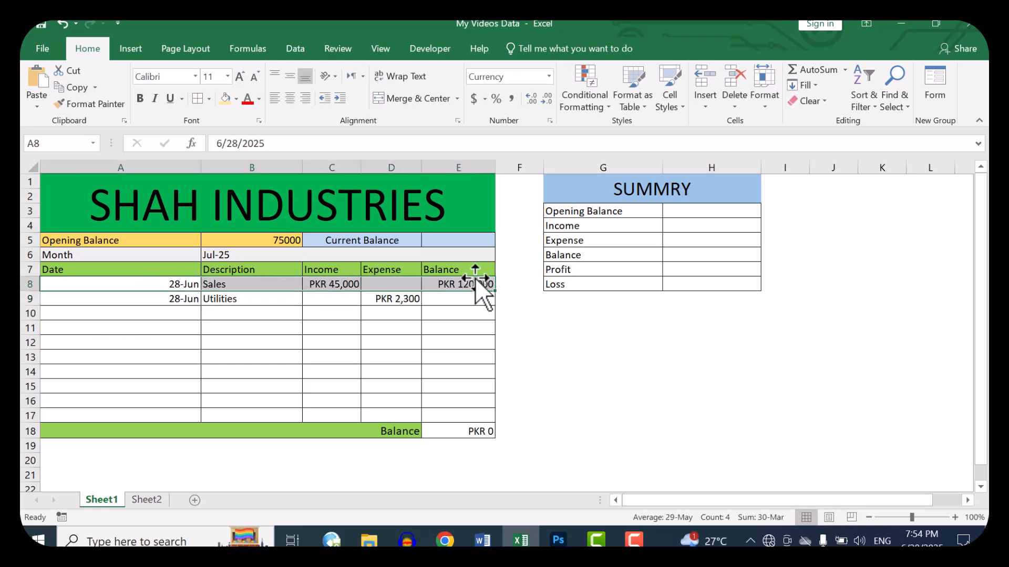
pyautogui.click(236, 99)
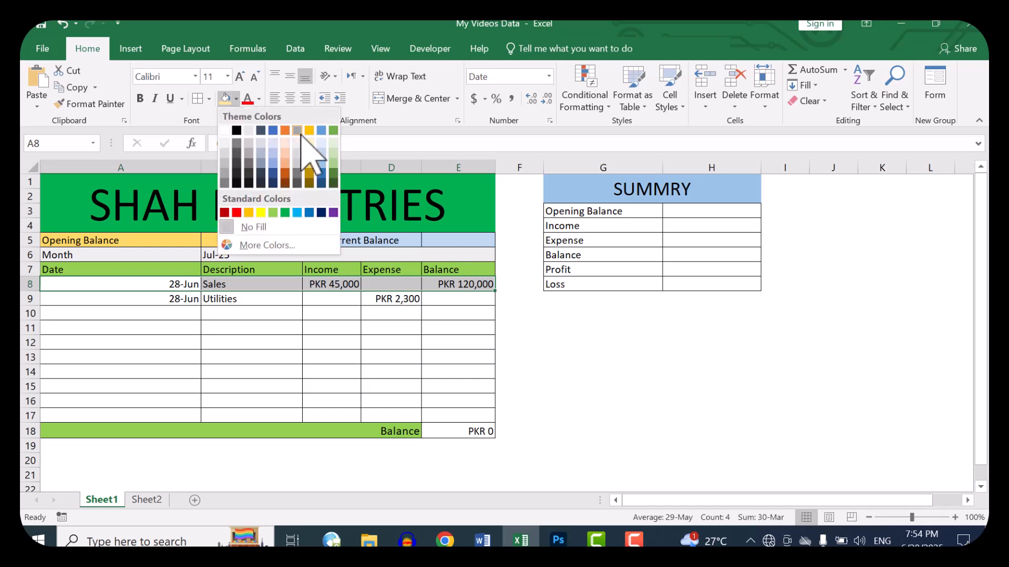
pyautogui.click(333, 143)
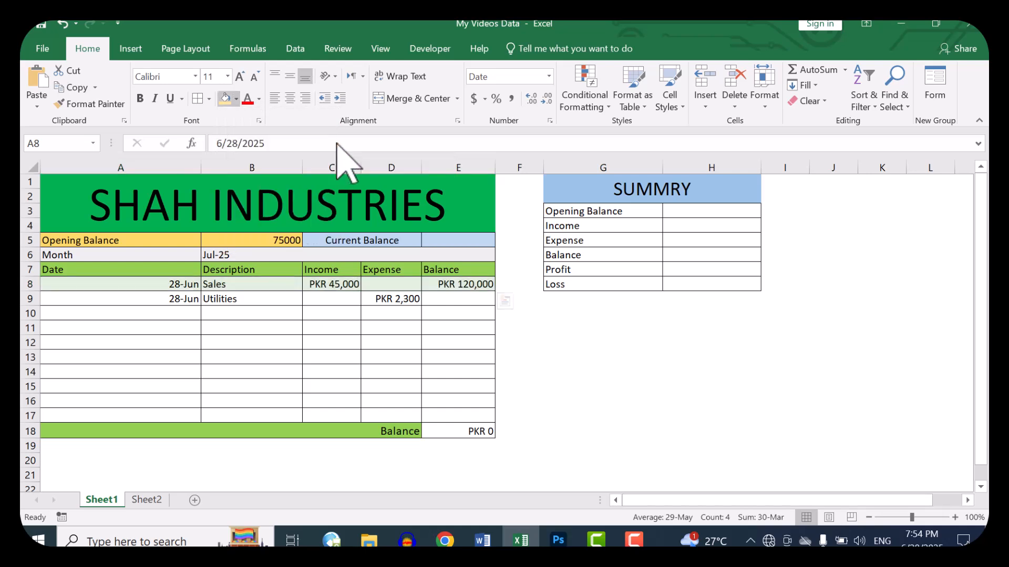
# Step: Calculate the running balance in E9 with the formula =E8+C9-D9 and copy it down through E18
pyautogui.click(477, 302)
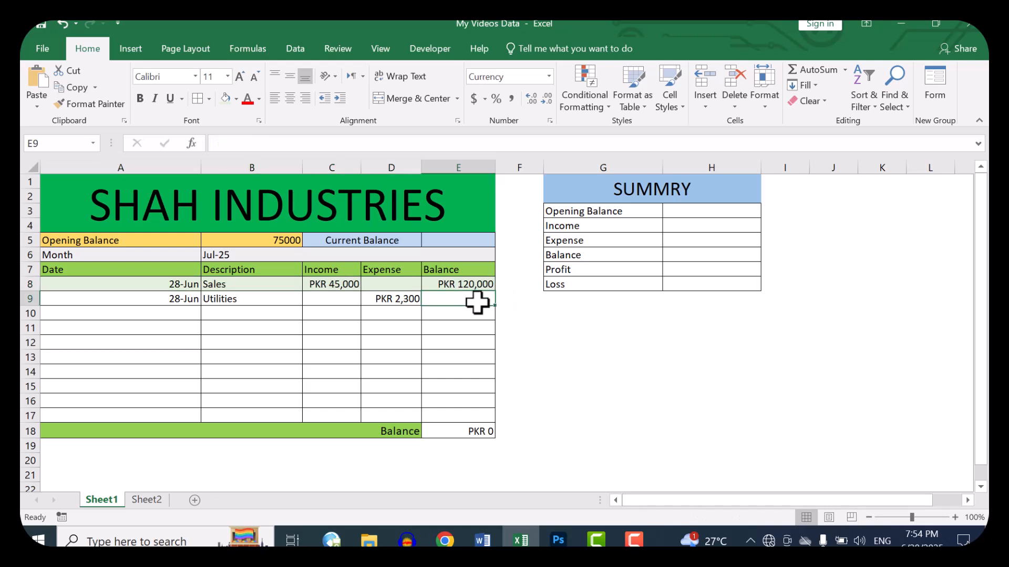
pyautogui.write('=')
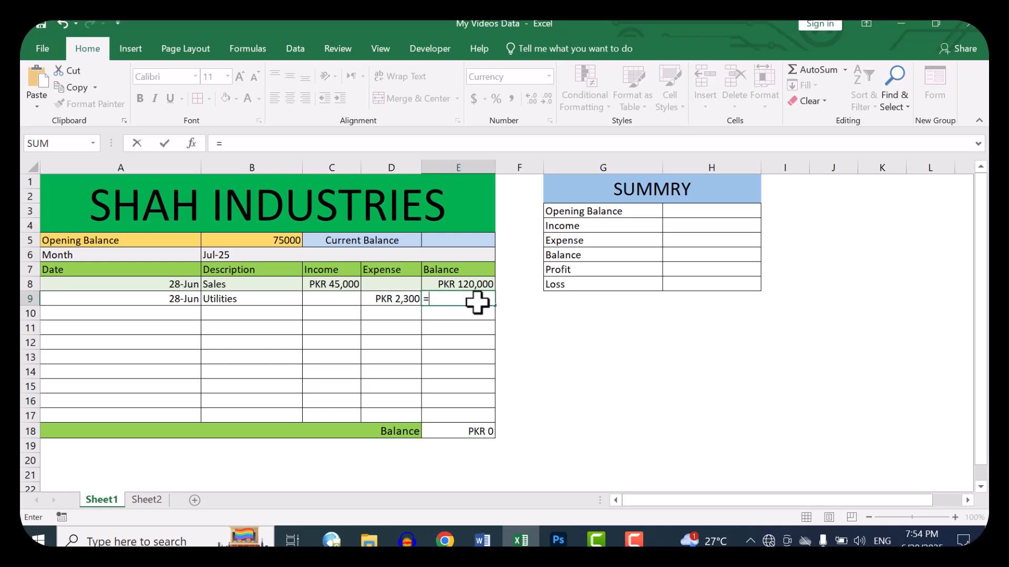
pyautogui.click(463, 283)
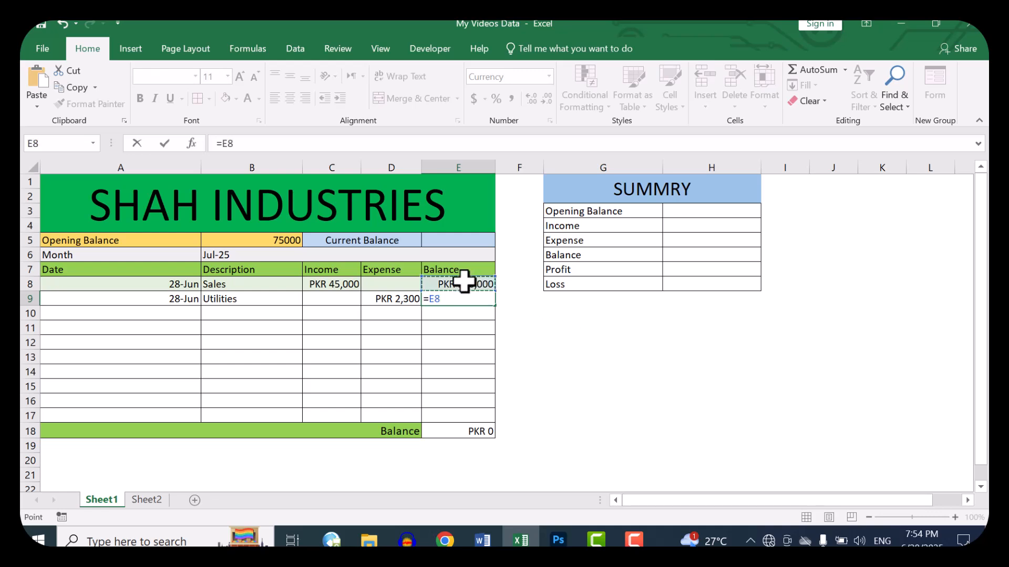
pyautogui.write('+')
pyautogui.click(327, 299)
pyautogui.write('-')
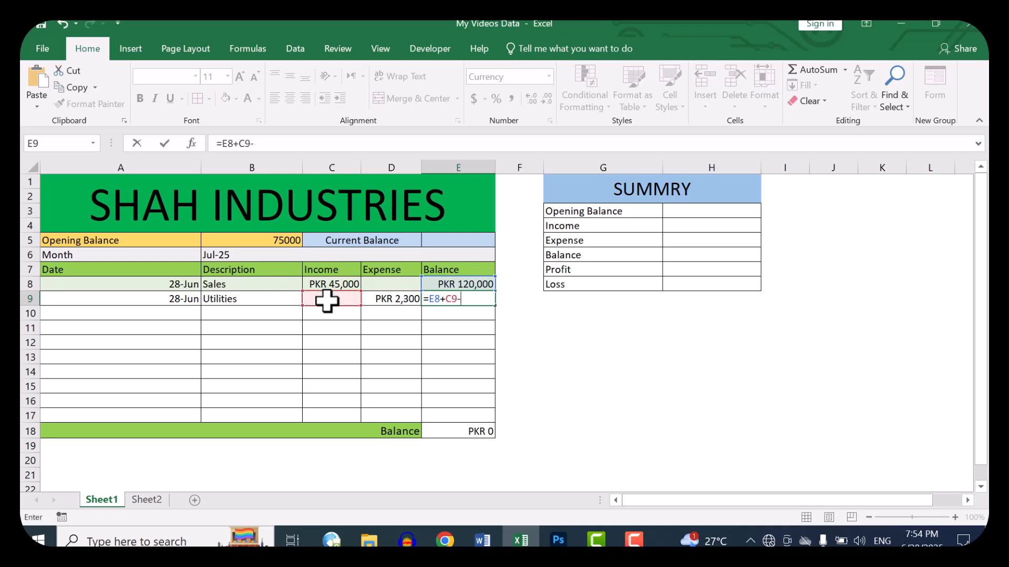
pyautogui.click(382, 303)
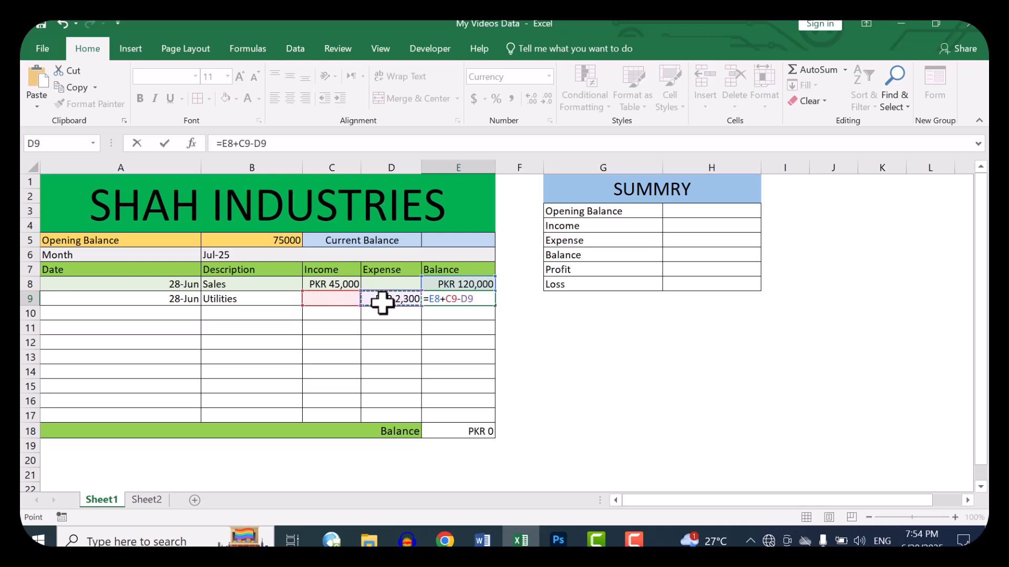
pyautogui.press('Return')
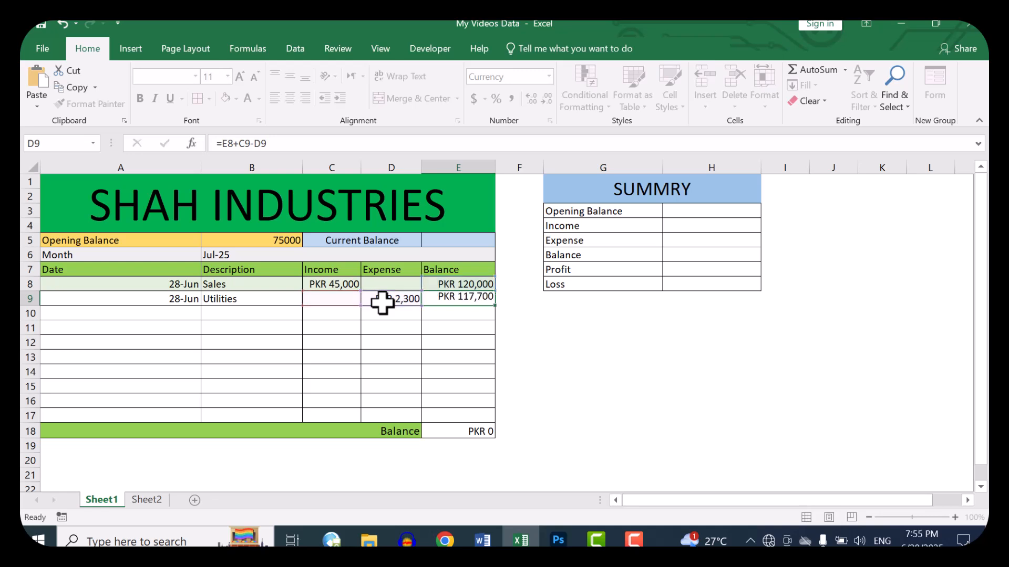
pyautogui.click(484, 297)
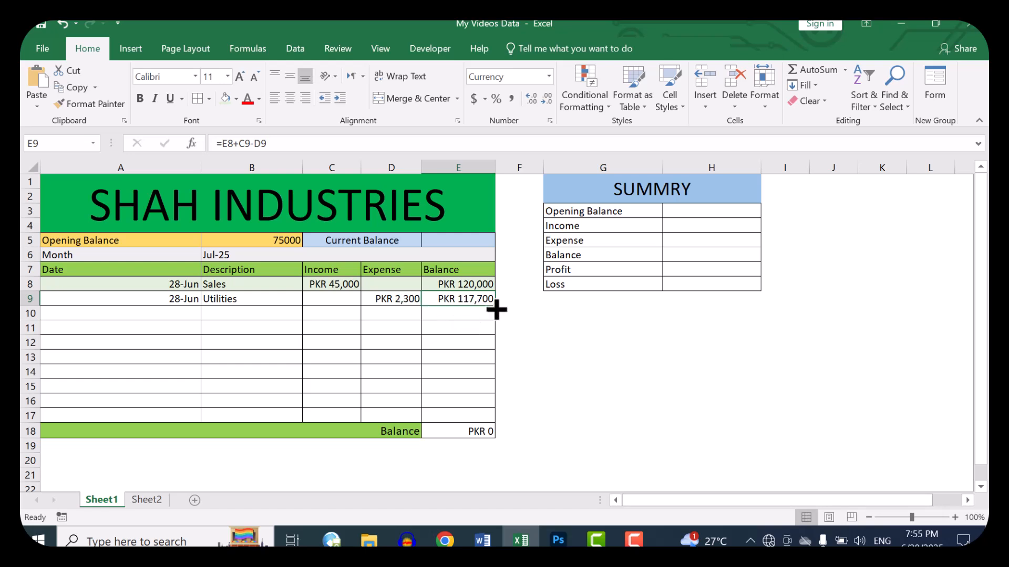
pyautogui.moveTo(496, 310); pyautogui.dragTo(501, 433)
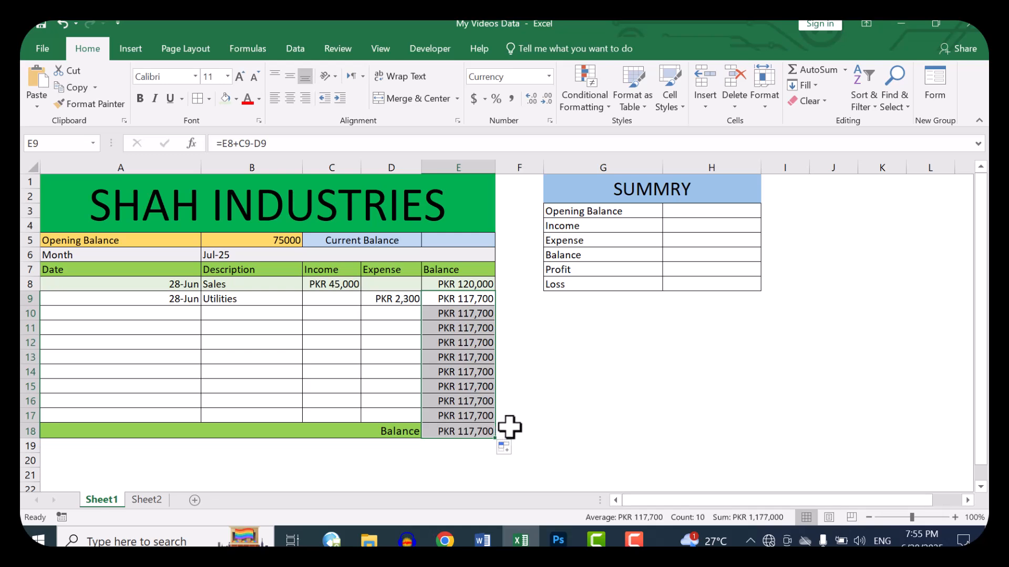
# Step: Review the balance formulas in E8 and E9 along with the opening balance, income and expense cells they use
pyautogui.click(452, 284)
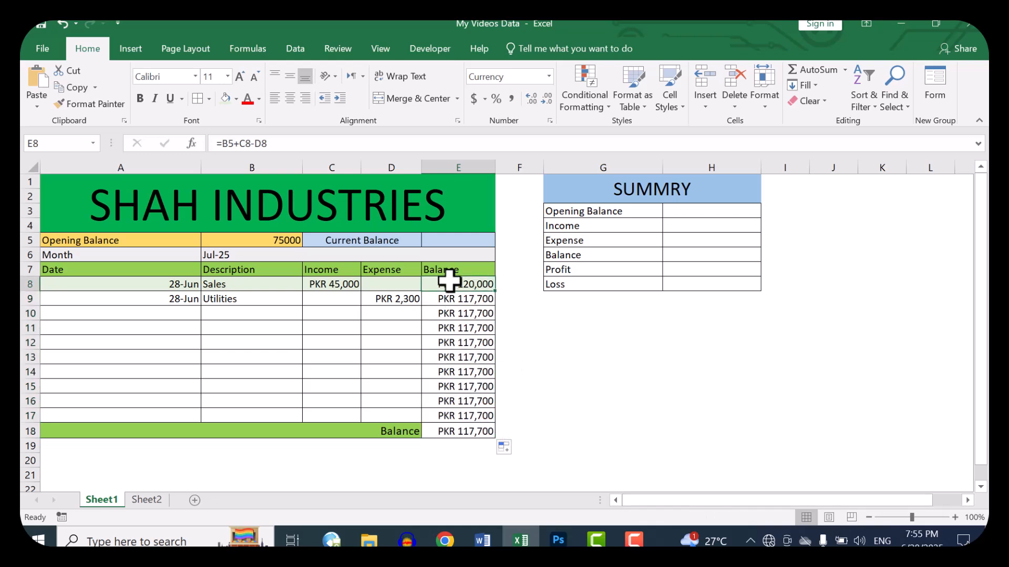
pyautogui.click(293, 241)
pyautogui.click(271, 282)
pyautogui.moveTo(349, 286); pyautogui.dragTo(391, 282)
pyautogui.click(472, 283)
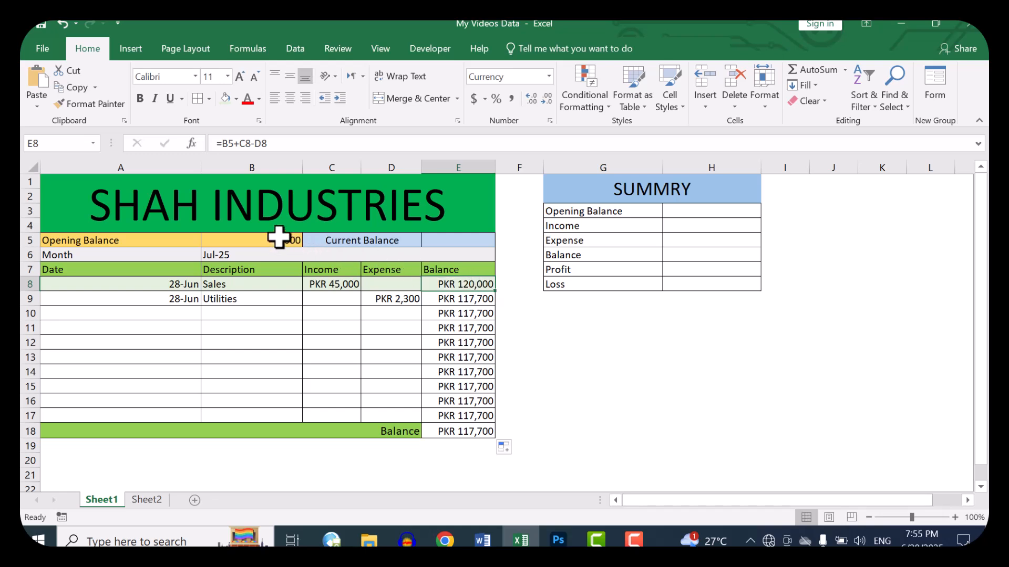
pyautogui.moveTo(344, 286); pyautogui.dragTo(391, 402)
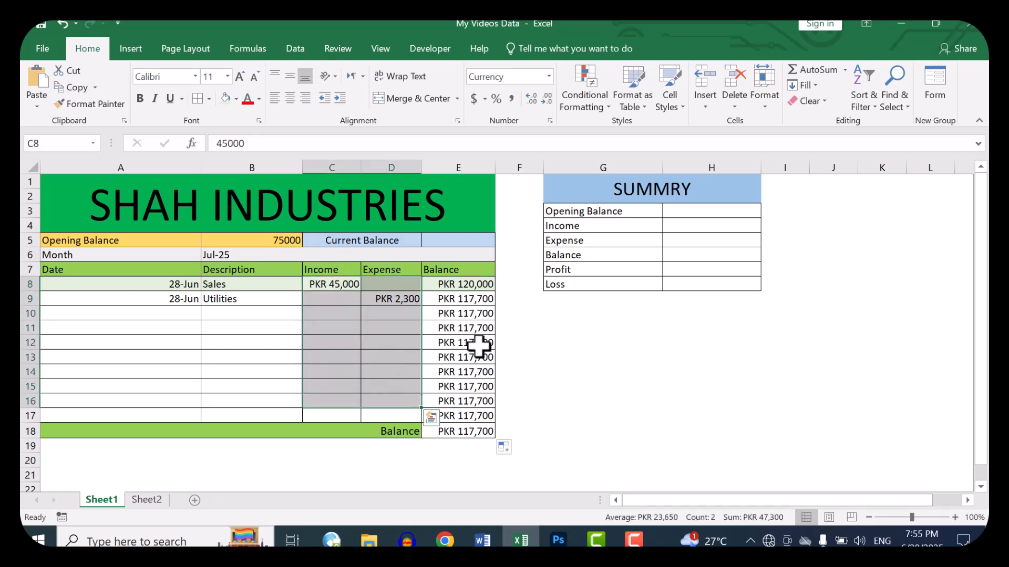
pyautogui.click(465, 297)
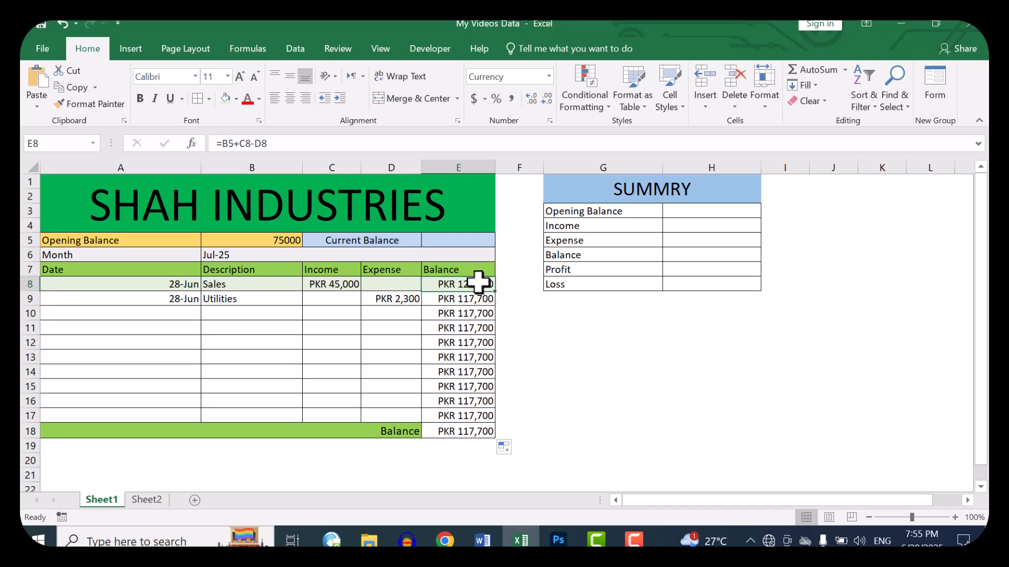
pyautogui.click(340, 297)
pyautogui.click(393, 299)
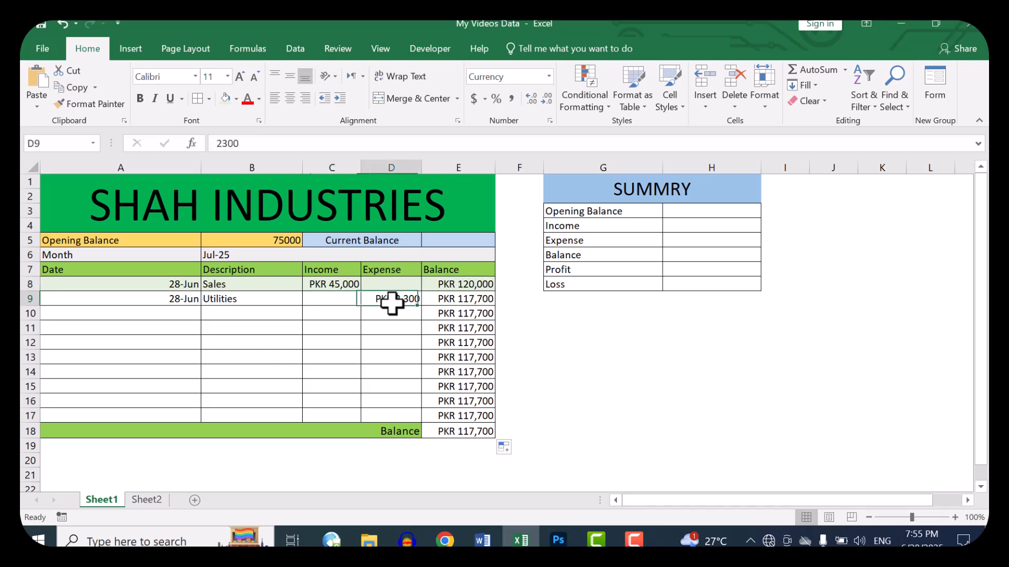
pyautogui.click(473, 299)
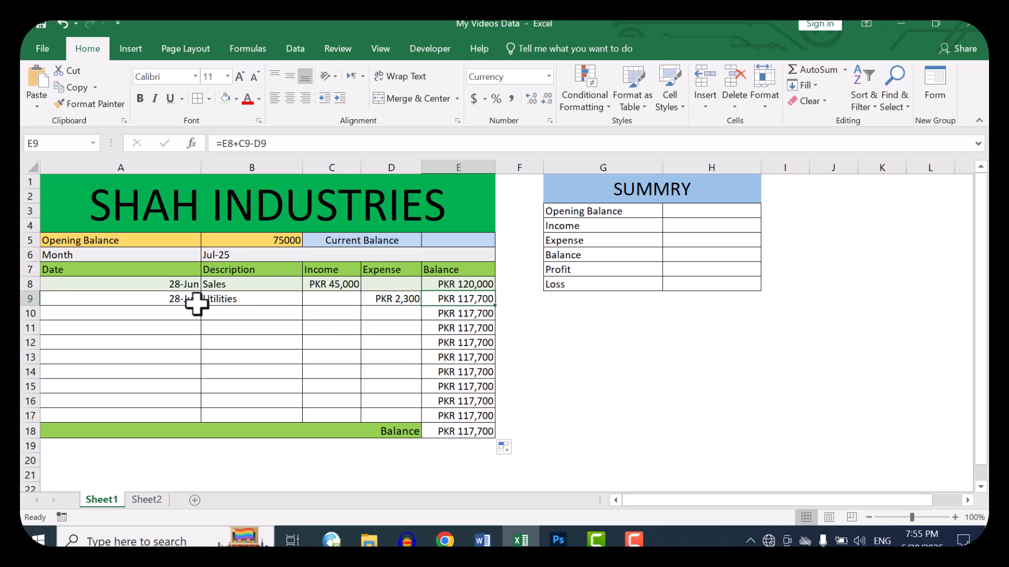
# Step: Fill in ledger row 10 with the date 6/28/2025, the description Services and an income of 75000
pyautogui.click(165, 313)
pyautogui.write('6/28/2025')
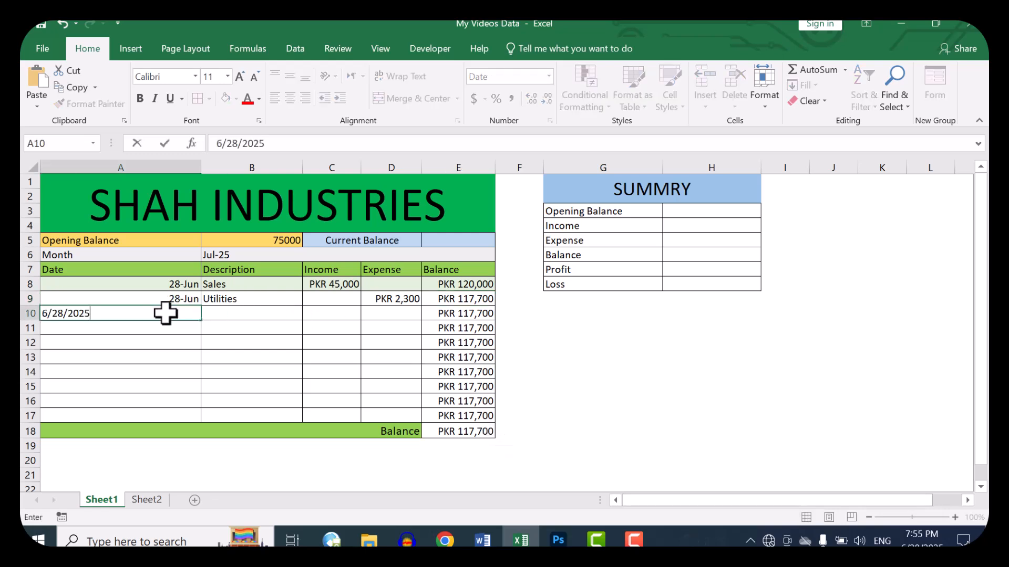
pyautogui.press('Tab')
pyautogui.write('Sak')
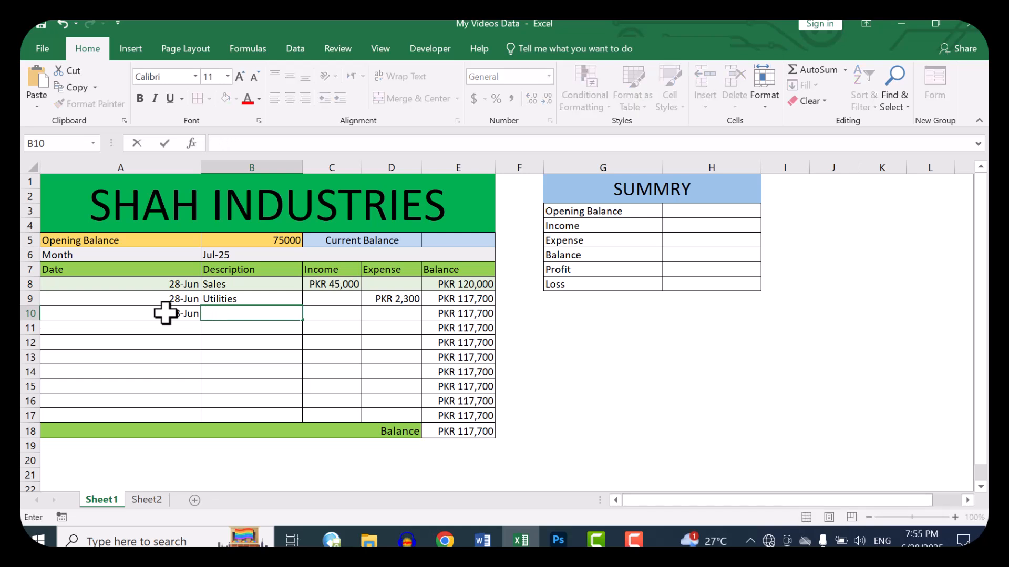
pyautogui.write('Services')
pyautogui.press('Tab')
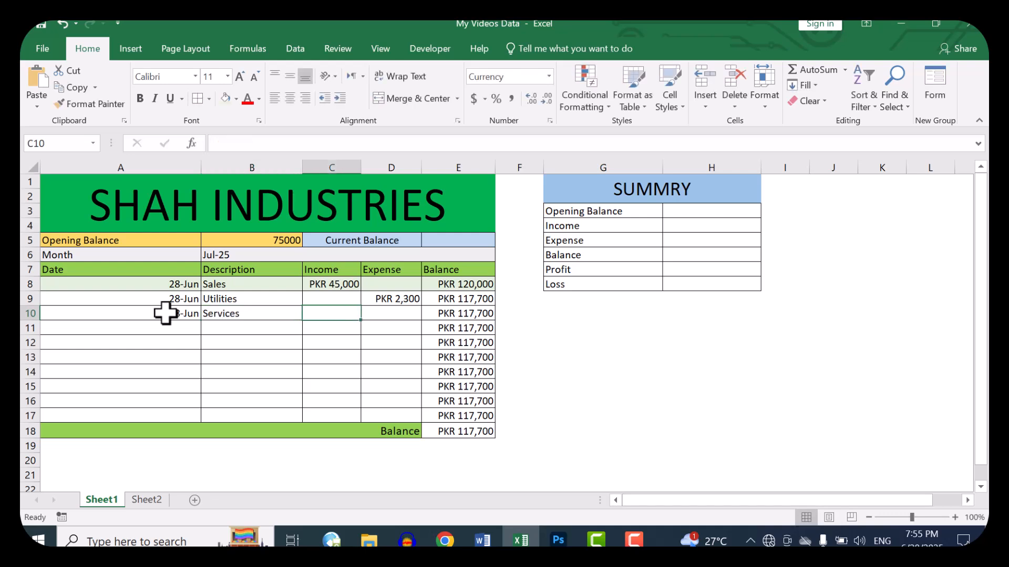
pyautogui.write('7500')
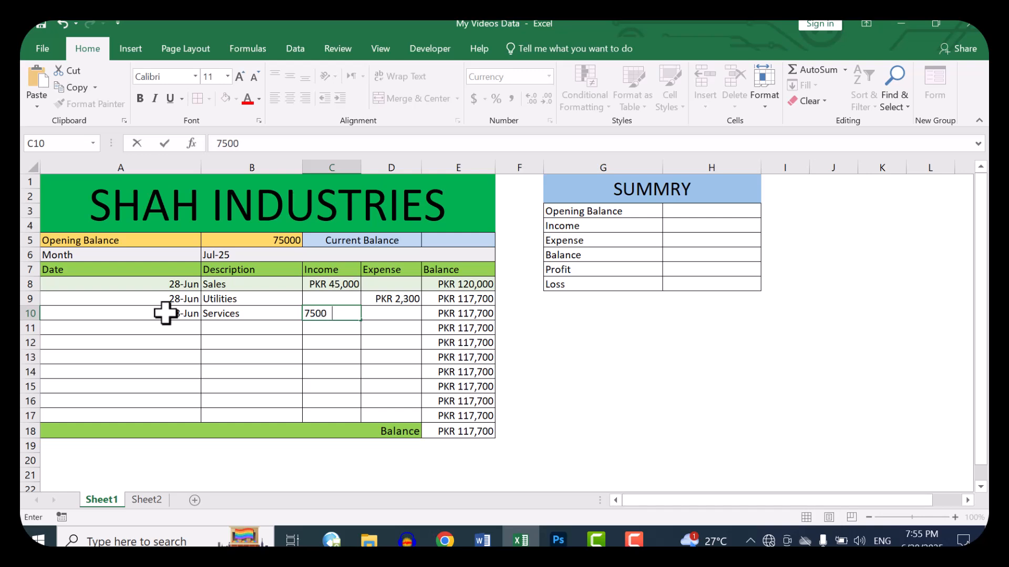
pyautogui.press('Return')
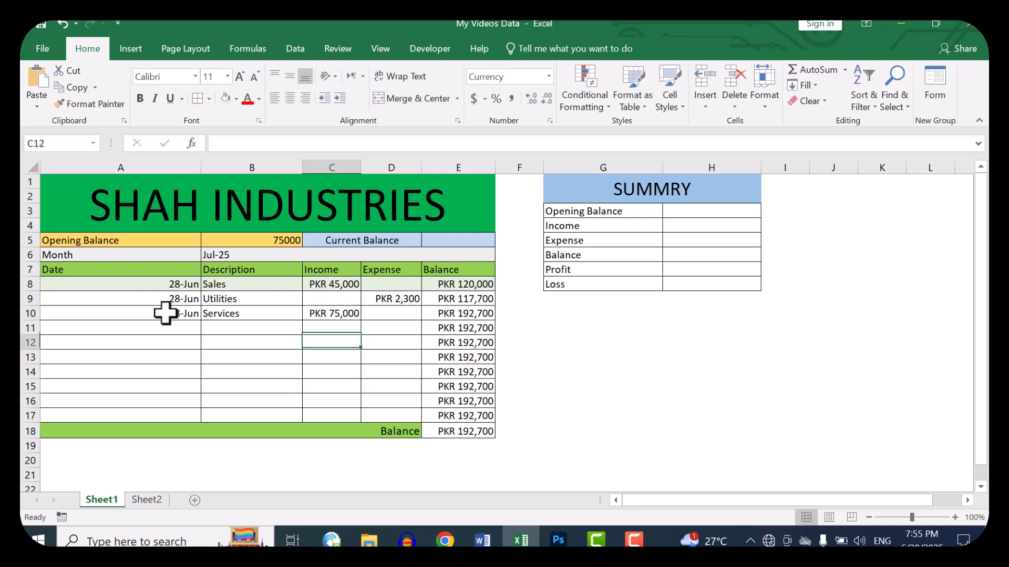
# Step: Fill in ledger row 11 with the date extended from A10 to 29-Jun, the description Cash and an income of 45000
pyautogui.press('Left')
pyautogui.press('Left')
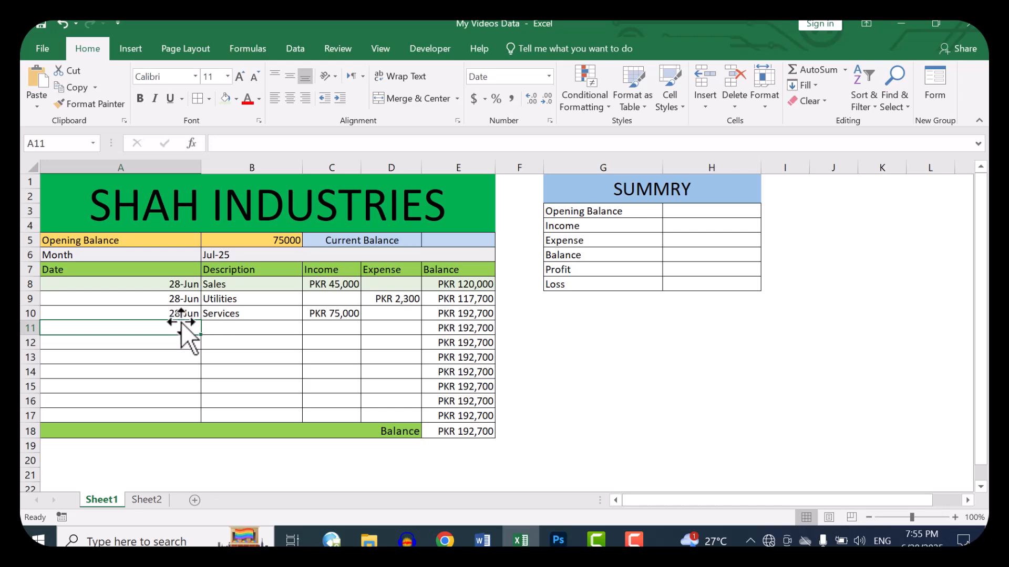
pyautogui.click(180, 315)
pyautogui.moveTo(201, 320); pyautogui.dragTo(201, 336)
pyautogui.click(252, 332)
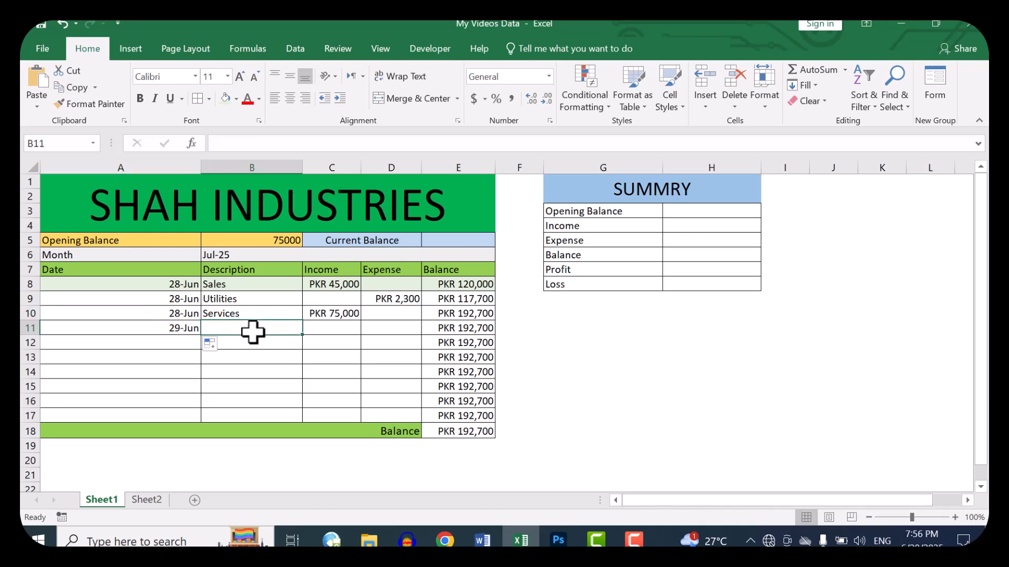
pyautogui.write('Cash')
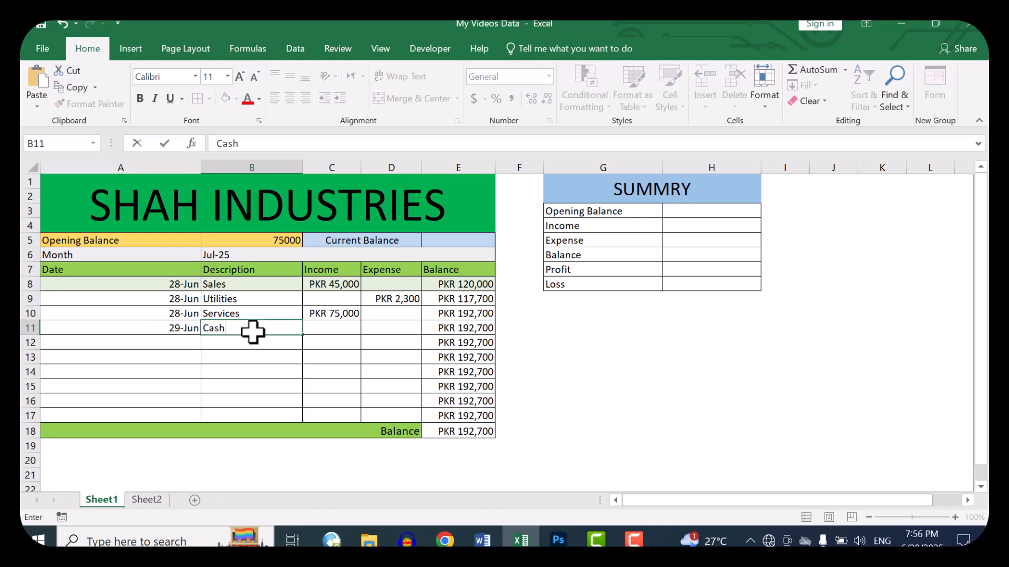
pyautogui.press('Tab')
pyautogui.write('4')
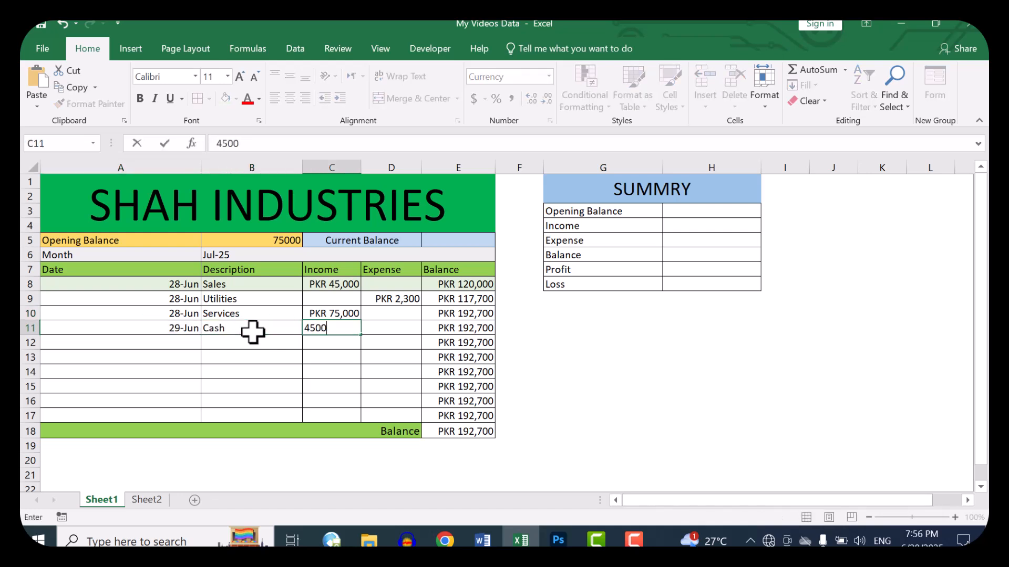
pyautogui.press('Return')
# Step: Enter the date 6/28/2025 in A12
pyautogui.press('Left')
pyautogui.press('Left')
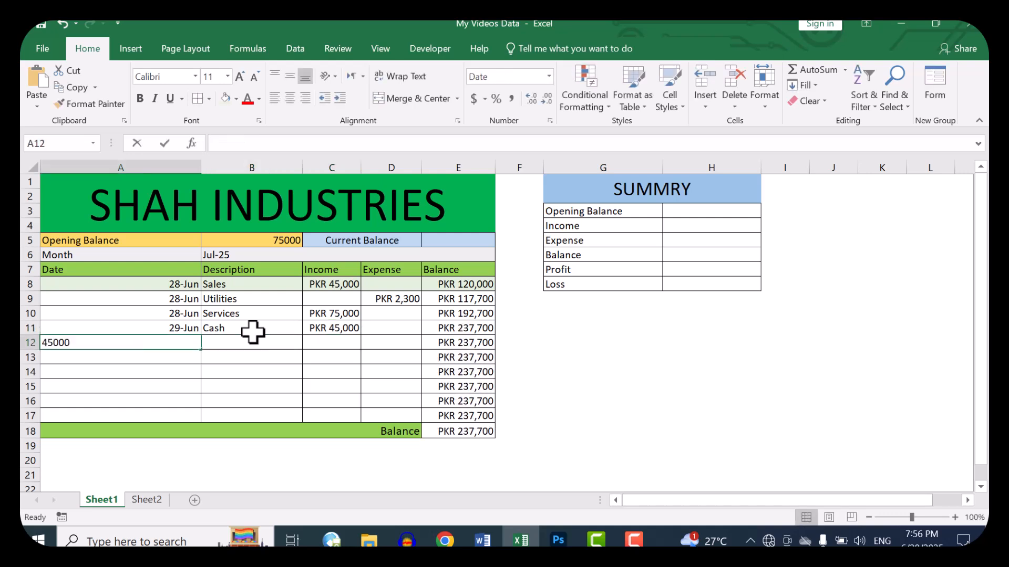
pyautogui.write('6/28/2025')
pyautogui.press('Return')
# Step: Fill in ledger row 12 with the date extended from A11 to 30-Jun, the description Purchases and an expense of 61000
pyautogui.press('Up')
pyautogui.press('Up')
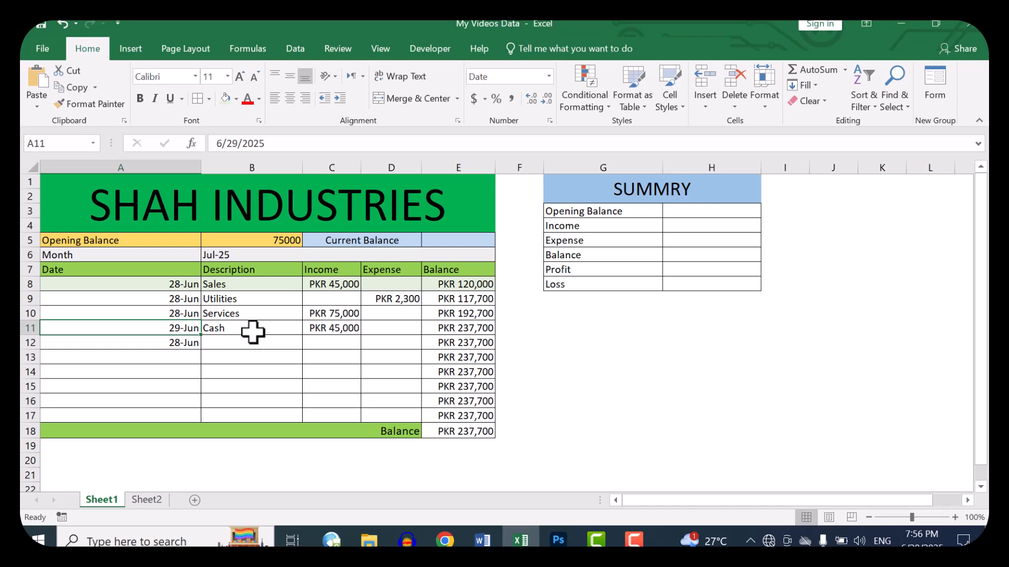
pyautogui.moveTo(201, 335)
pyautogui.mouseDown()
pyautogui.moveTo(197, 351)
pyautogui.moveTo(212, 344)
pyautogui.mouseUp()
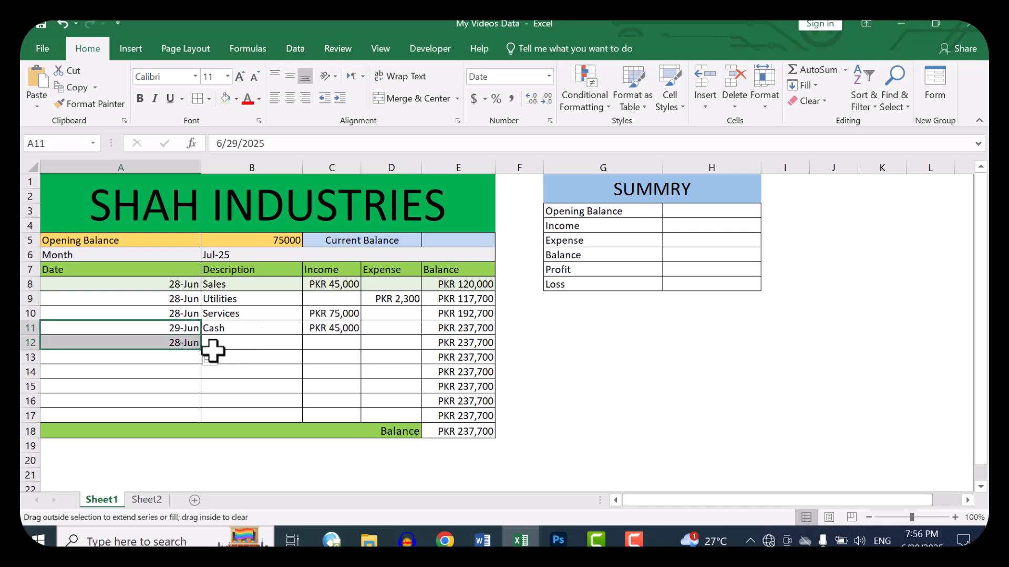
pyautogui.click(292, 345)
pyautogui.click(341, 339)
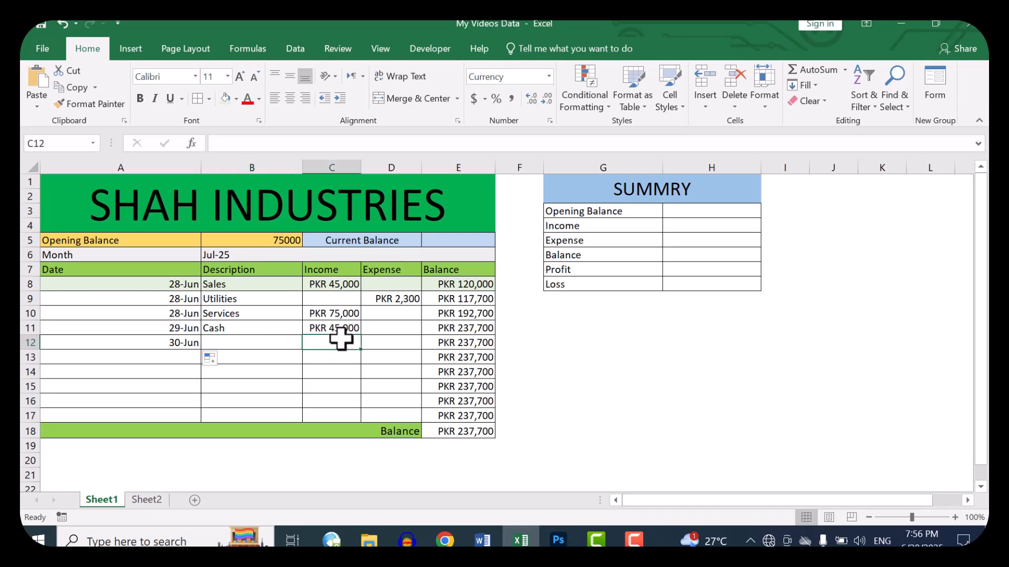
pyautogui.click(267, 342)
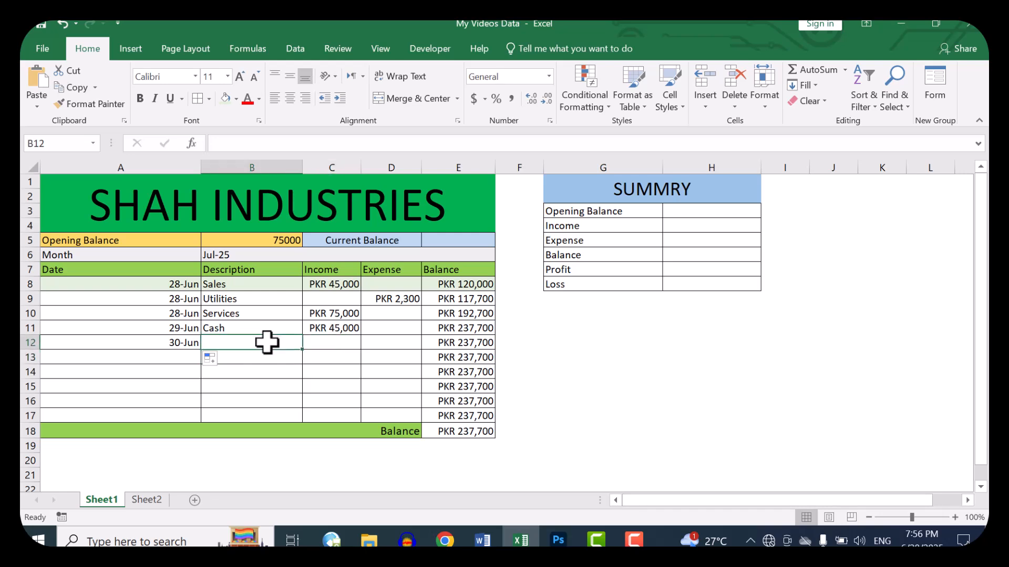
pyautogui.write('Purchas')
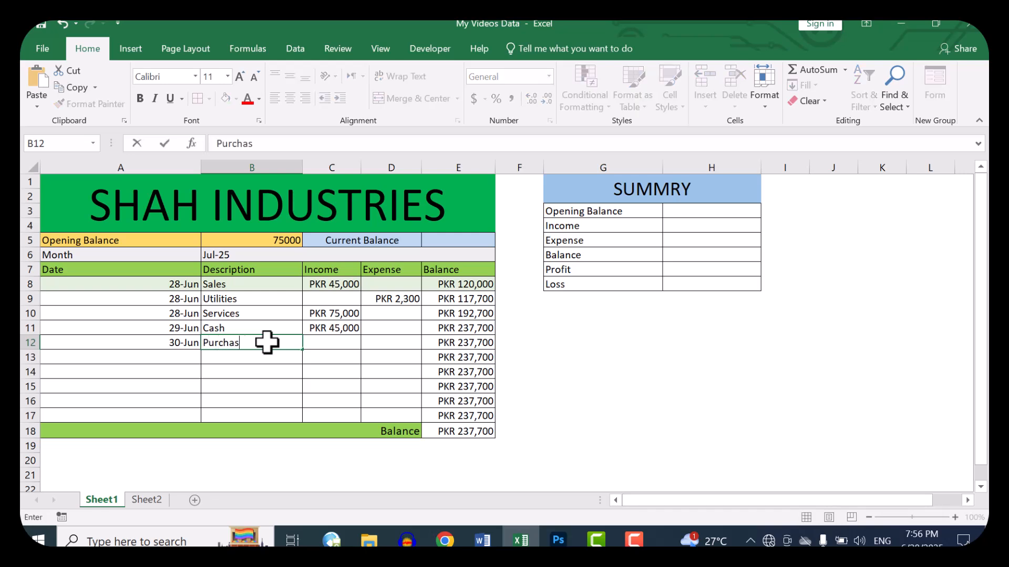
pyautogui.write('es')
pyautogui.press('Tab')
pyautogui.press('Tab')
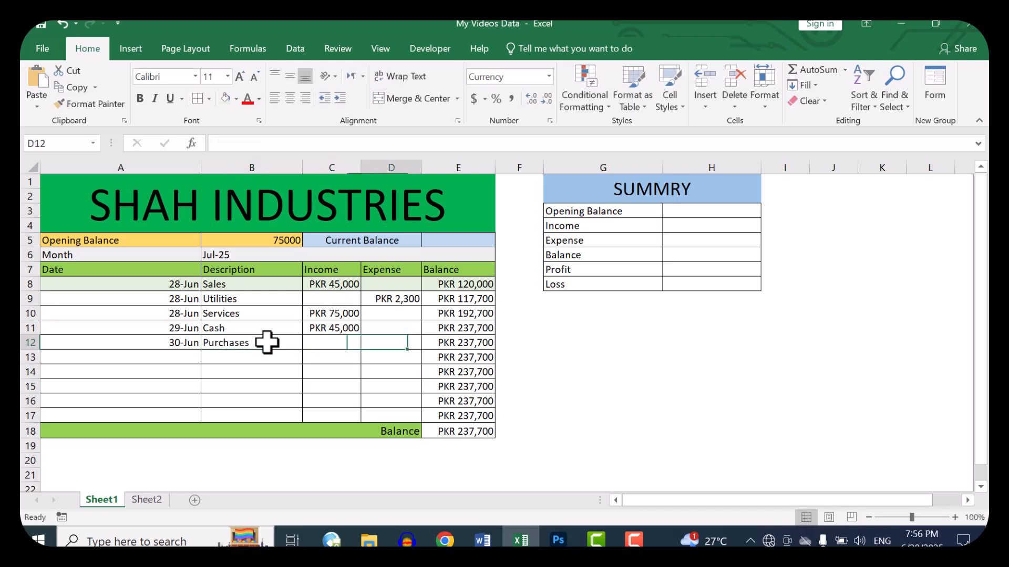
pyautogui.write('61000')
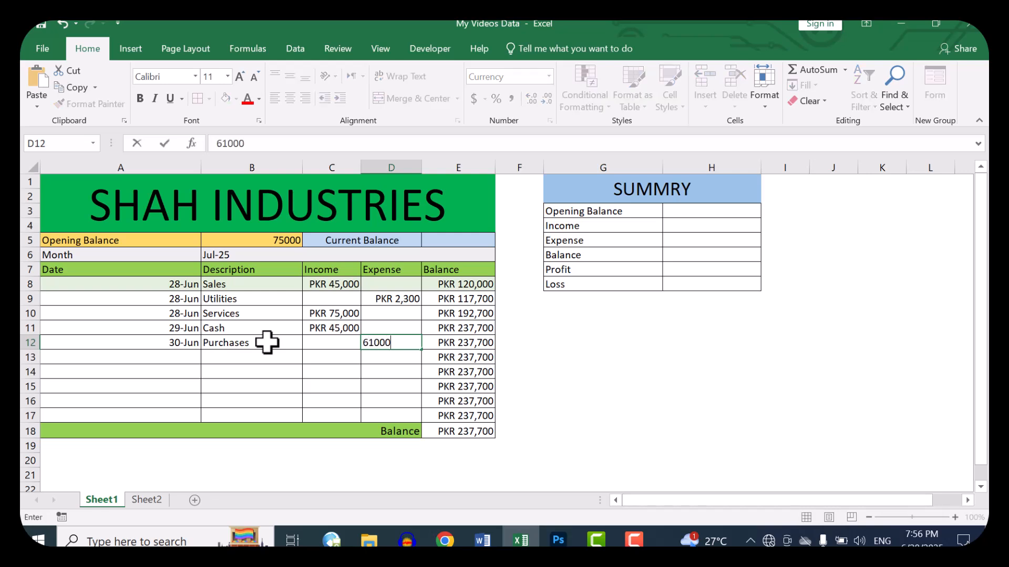
pyautogui.press('Return')
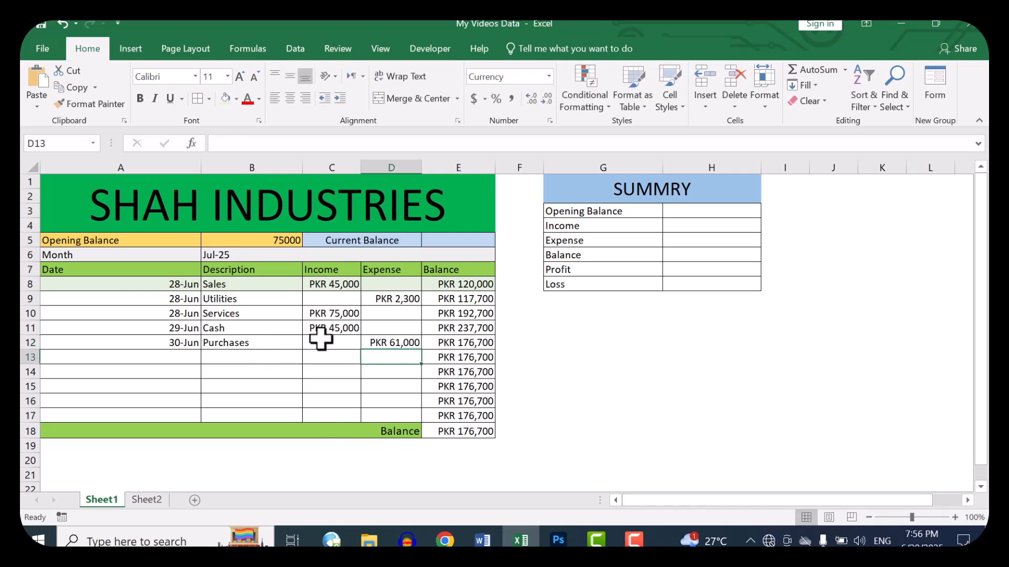
pyautogui.click(235, 297)
pyautogui.click(174, 300)
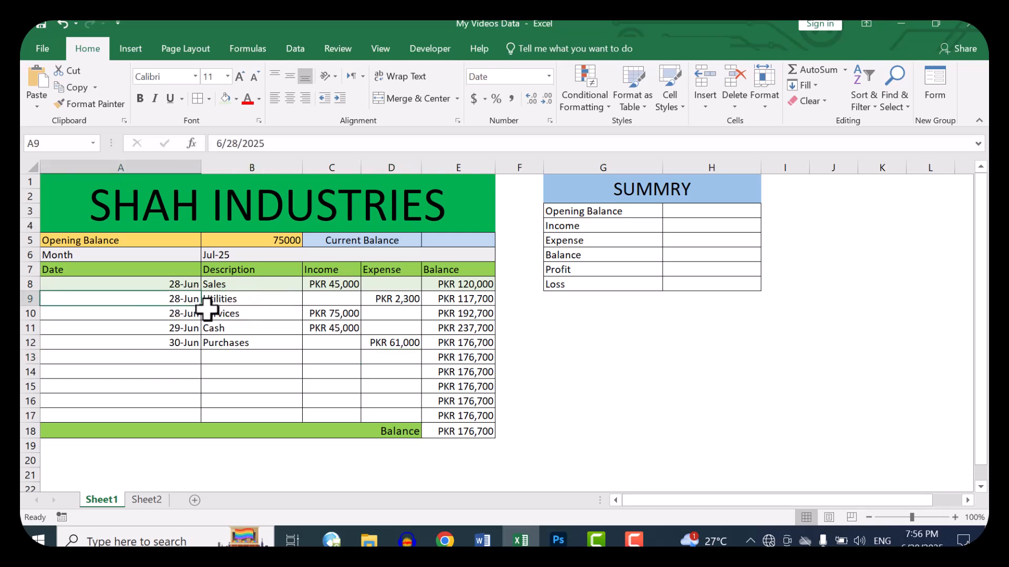
pyautogui.click(248, 284)
pyautogui.click(240, 298)
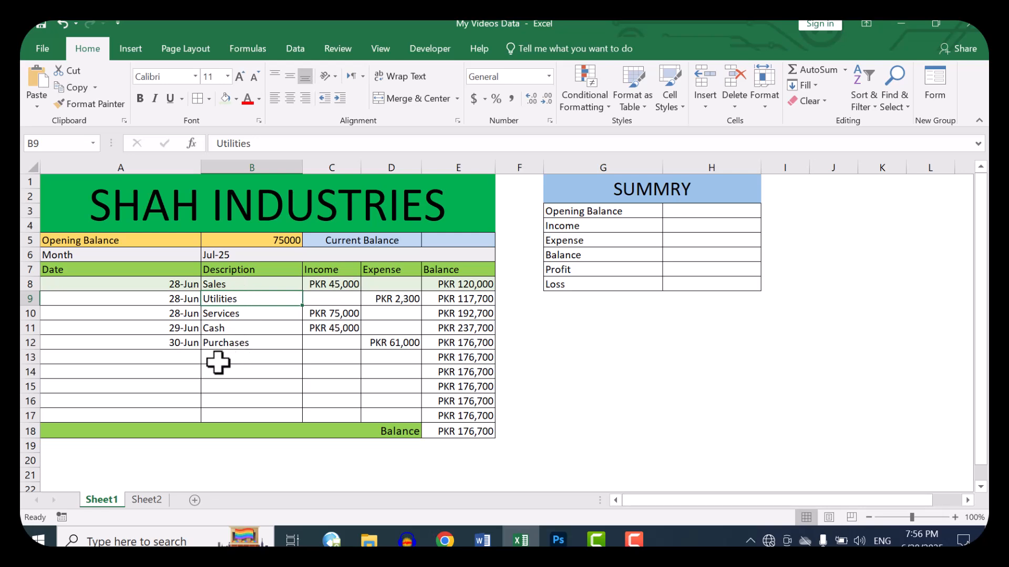
# Step: Fill in ledger row 13 with the date copied from A12, the description Loan and an expense of 15000
pyautogui.click(185, 356)
pyautogui.press('Up')
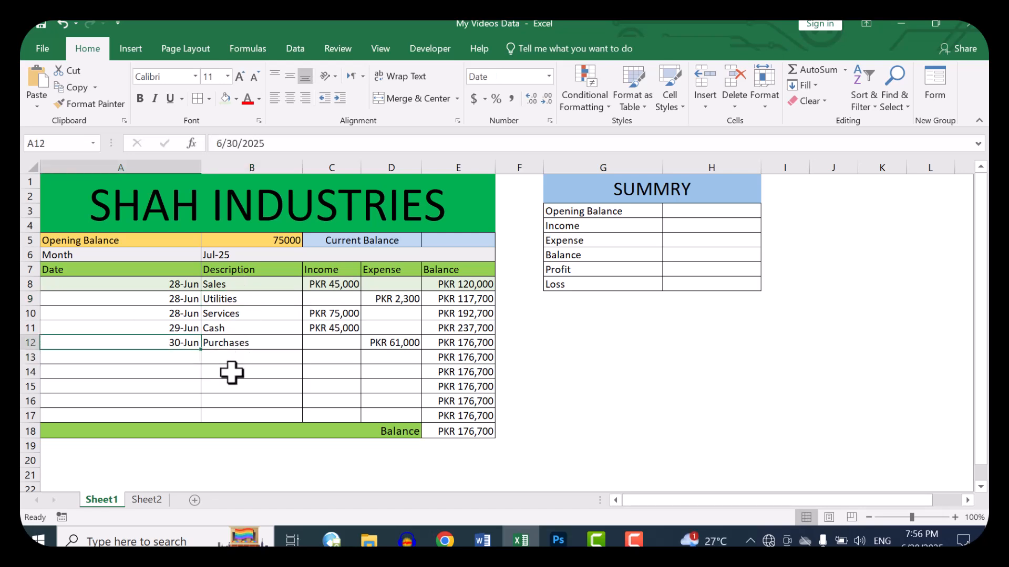
pyautogui.hotkey('ctrl', 'd')
pyautogui.press('Right')
pyautogui.press('Down')
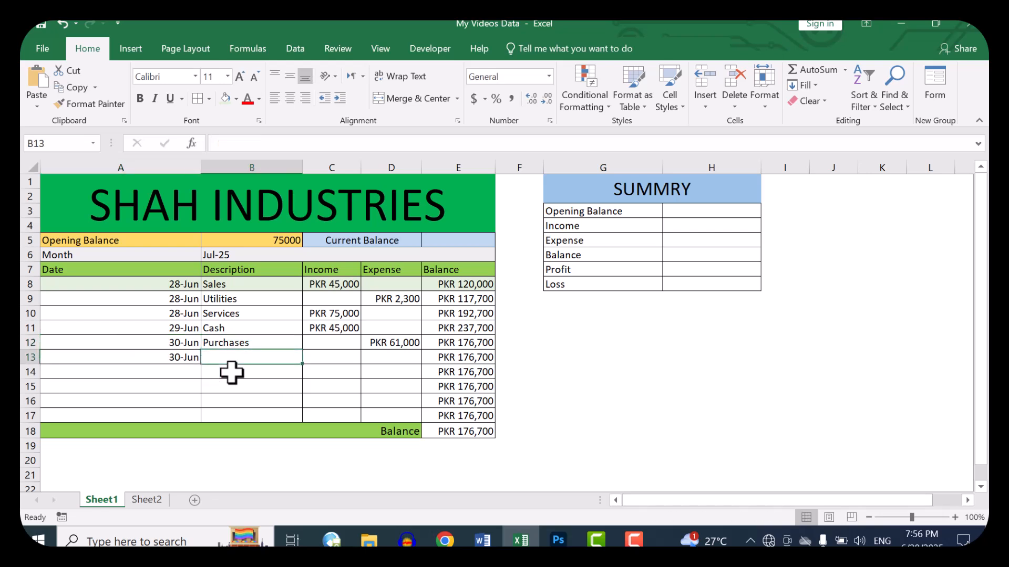
pyautogui.write('Loan')
pyautogui.press('Tab')
pyautogui.press('Tab')
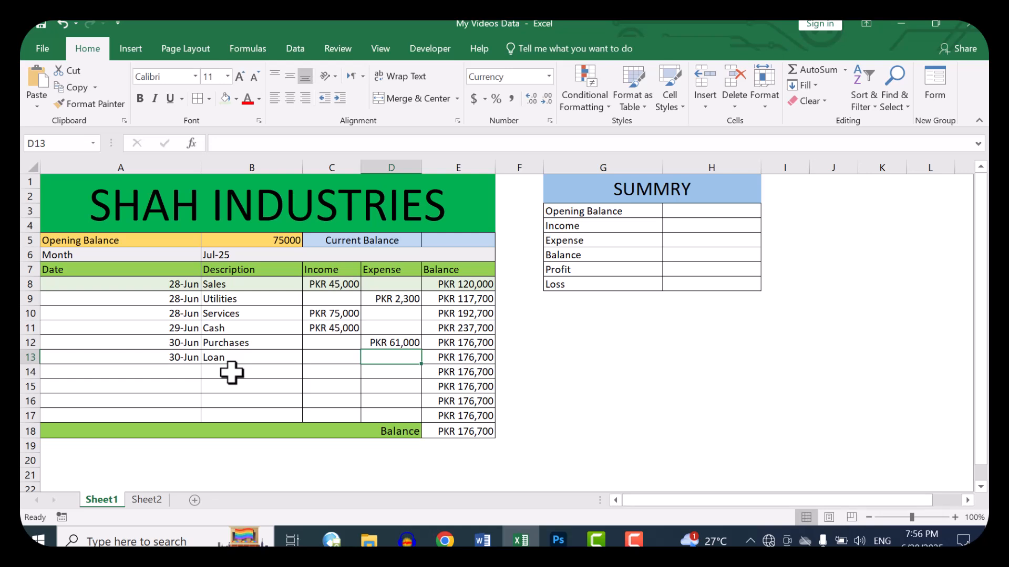
pyautogui.write('15000')
pyautogui.press('Return')
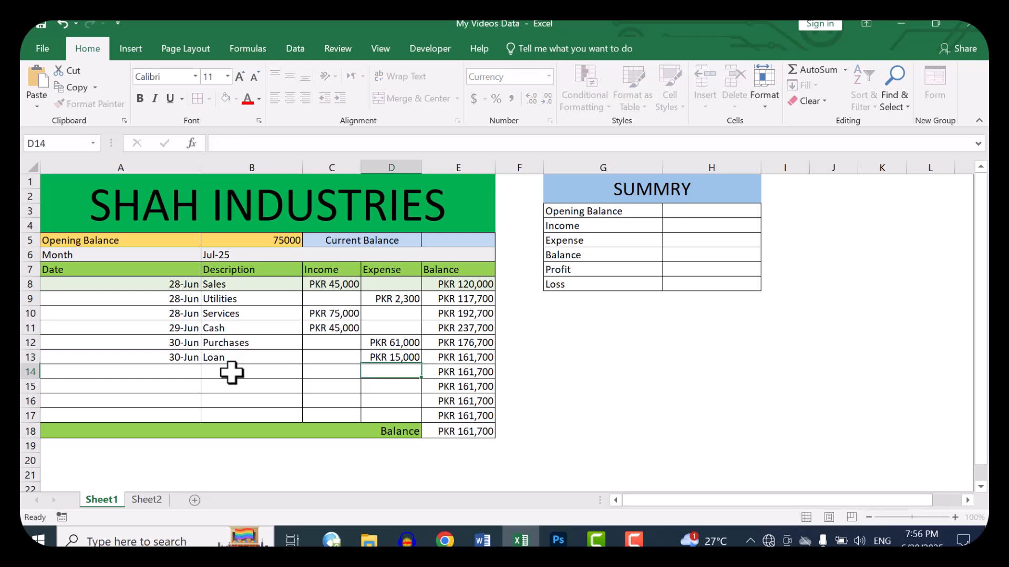
# Step: Set the Loan expense in D13 to 45000 and check the closing balance in E18
pyautogui.press('Up')
pyautogui.write('450')
pyautogui.press('Return')
pyautogui.press('Down')
pyautogui.press('Down')
pyautogui.press('Down')
pyautogui.press('Down')
pyautogui.press('Right')
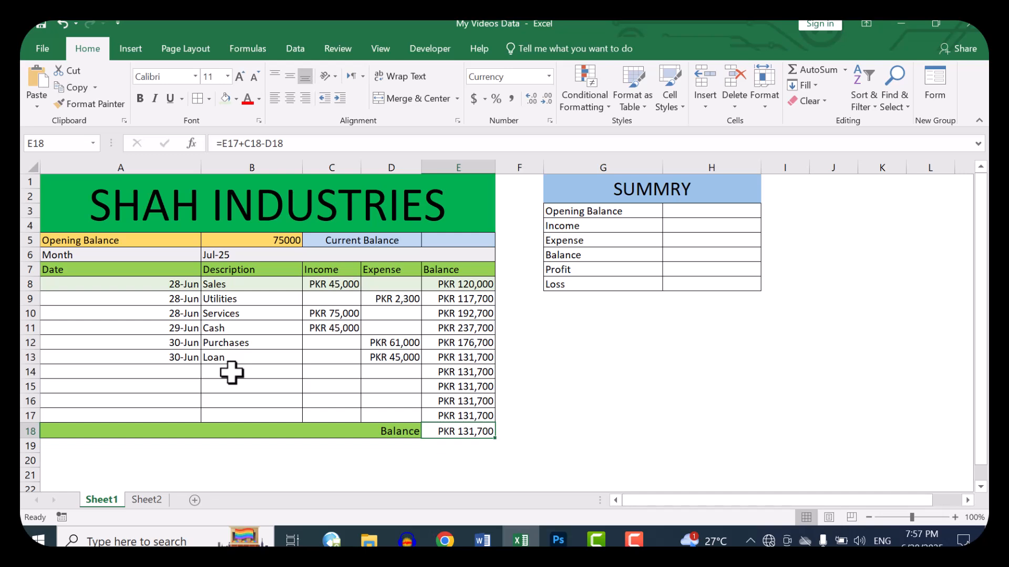
# Step: Link the Current Balance cell E5 to the closing balance with the formula =E18
pyautogui.click(465, 241)
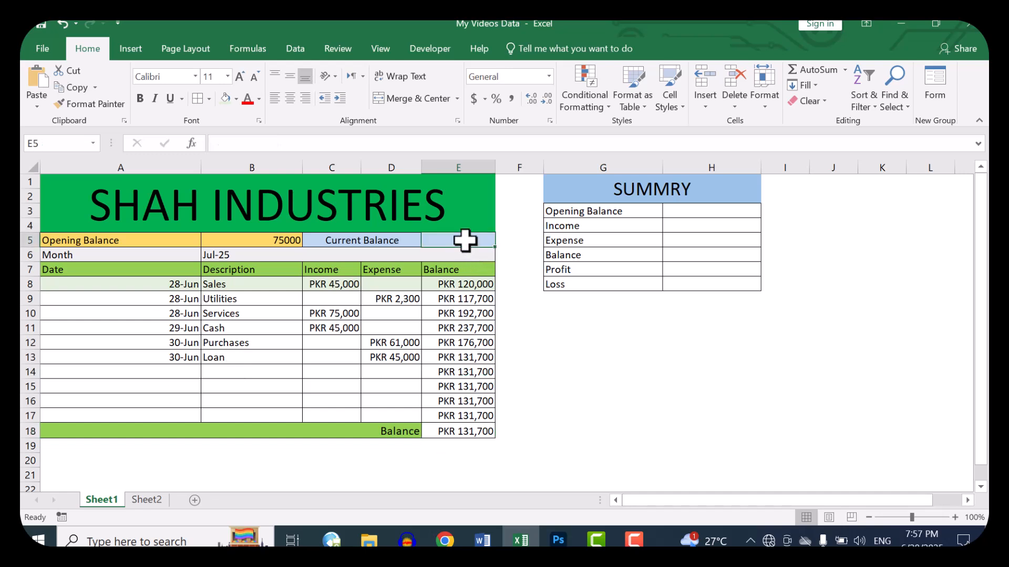
pyautogui.write('=')
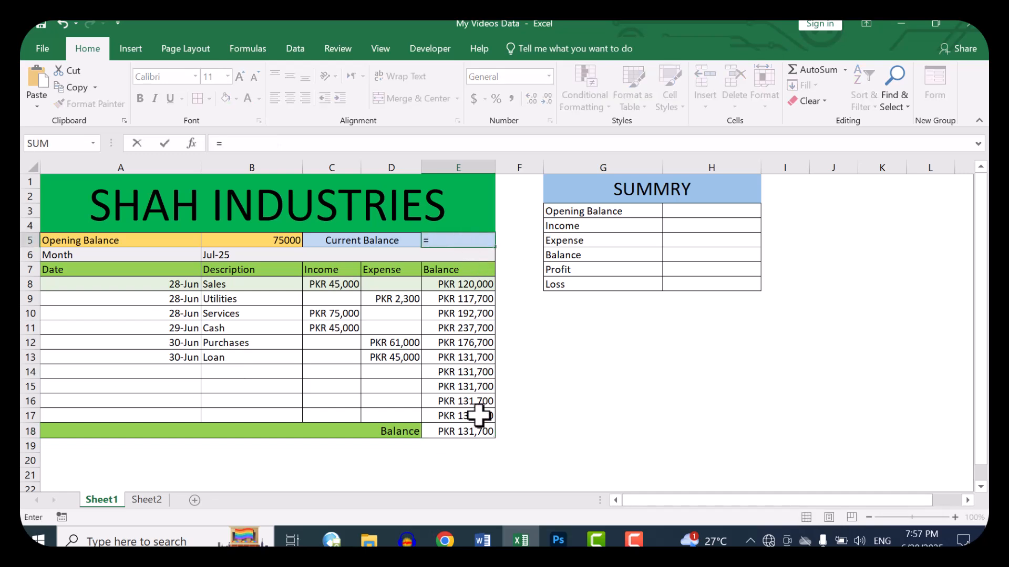
pyautogui.click(466, 431)
pyautogui.press('Return')
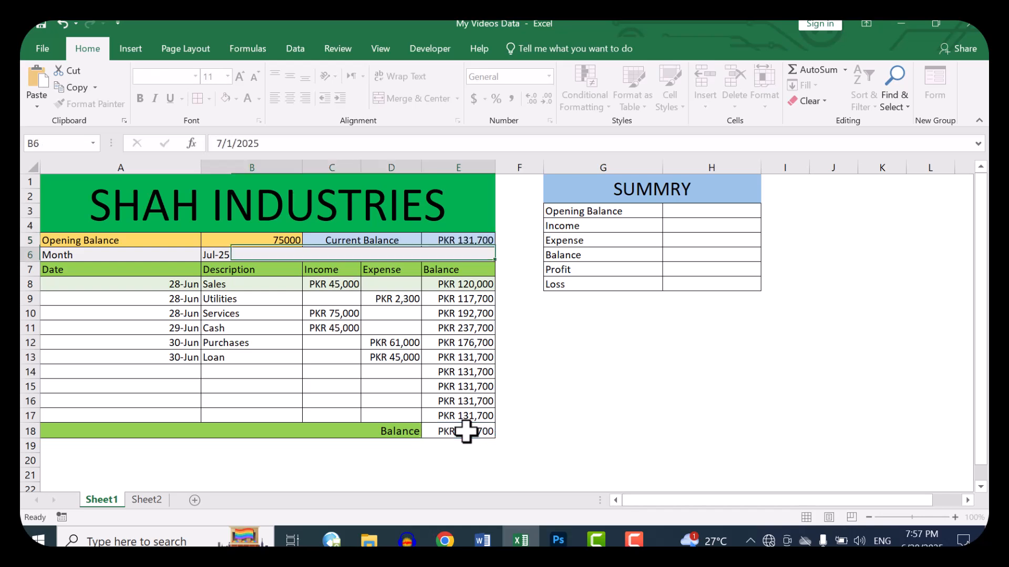
pyautogui.click(461, 239)
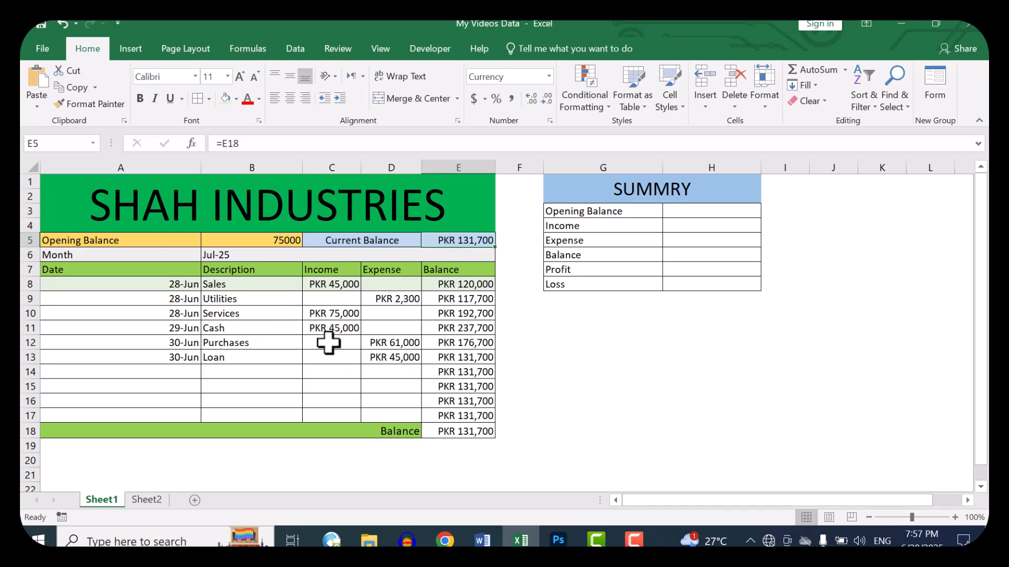
# Step: Review the dates, descriptions, amounts and balances of the entries in ledger rows 8 to 10
pyautogui.moveTo(172, 286); pyautogui.dragTo(181, 317)
pyautogui.click(325, 299)
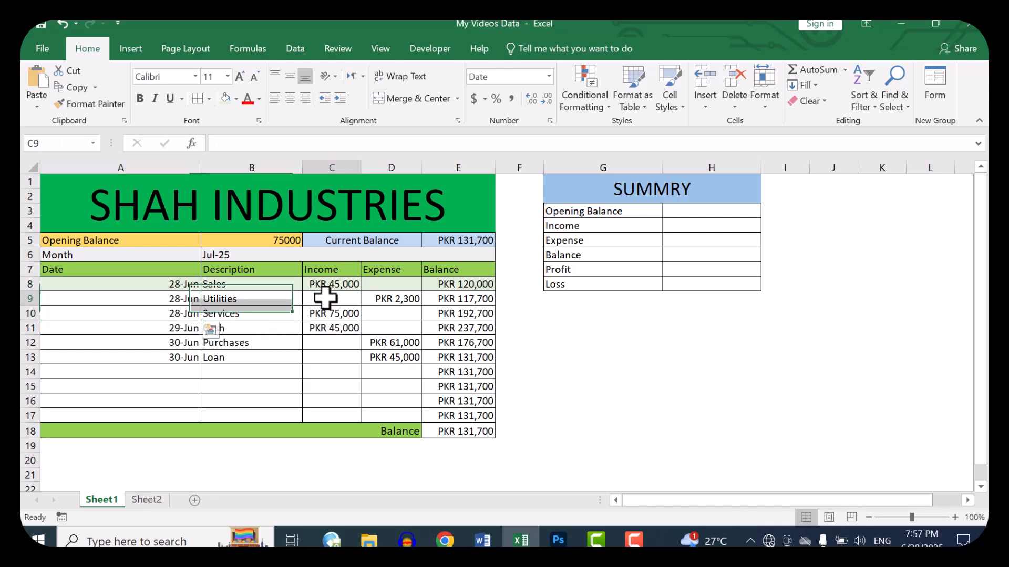
pyautogui.click(376, 299)
pyautogui.click(234, 299)
pyautogui.moveTo(225, 283); pyautogui.dragTo(525, 284)
pyautogui.click(243, 310)
pyautogui.moveTo(243, 310); pyautogui.dragTo(484, 293)
pyautogui.click(257, 297)
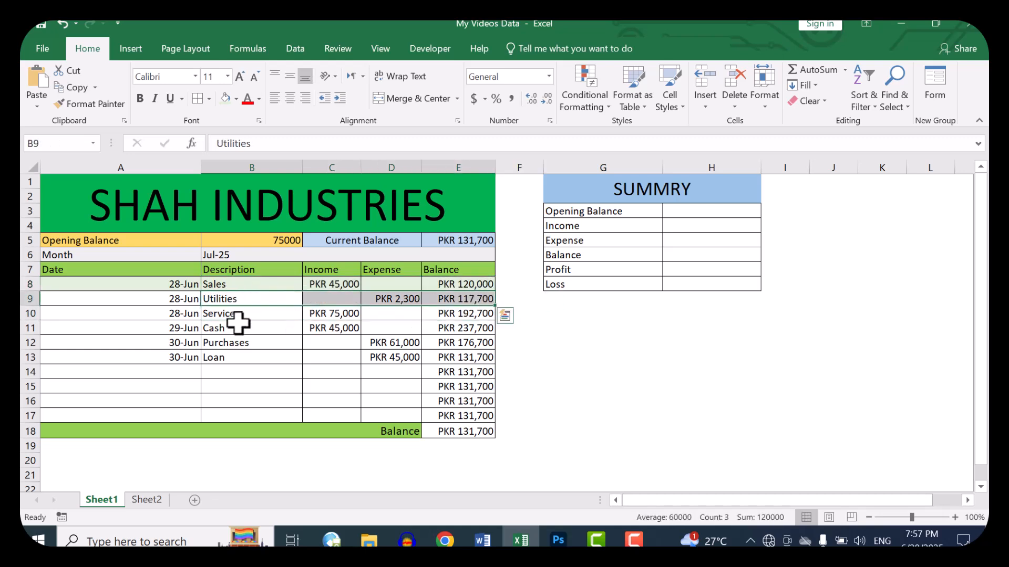
pyautogui.click(257, 315)
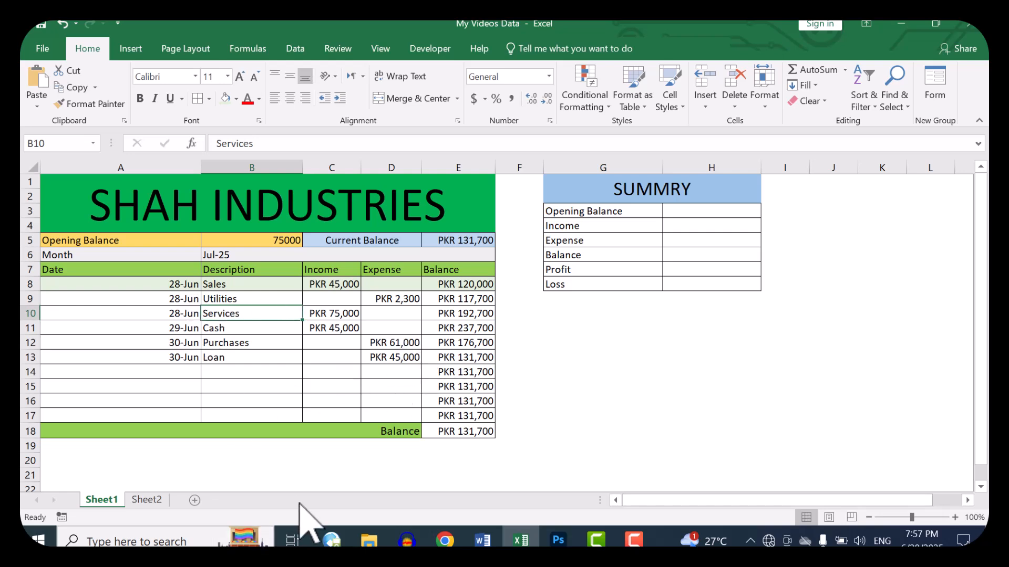
# Step: Link the summary's Opening Balance in H3 to the ledger's opening balance with the formula =B5
pyautogui.click(620, 189)
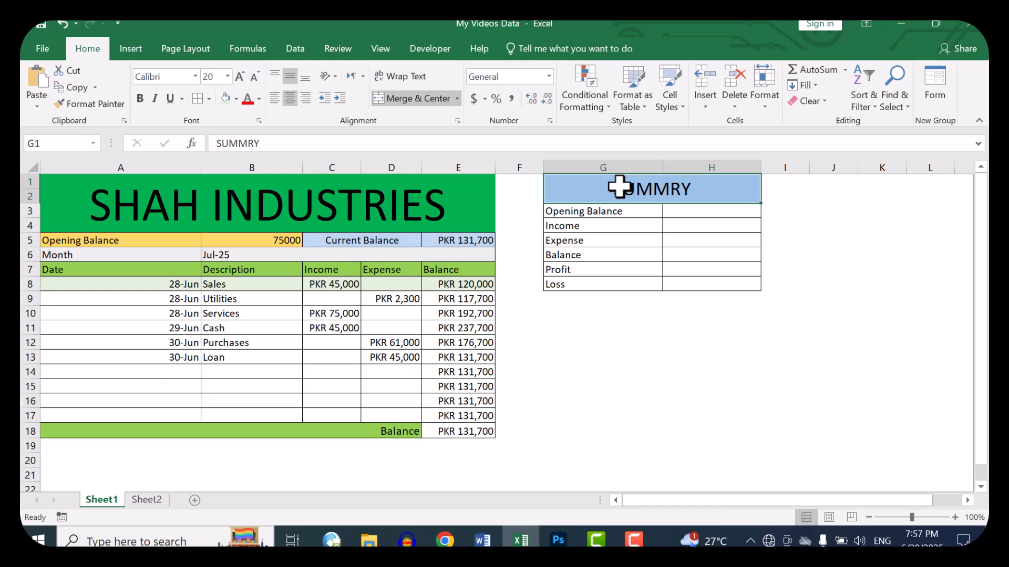
pyautogui.click(608, 215)
pyautogui.click(710, 213)
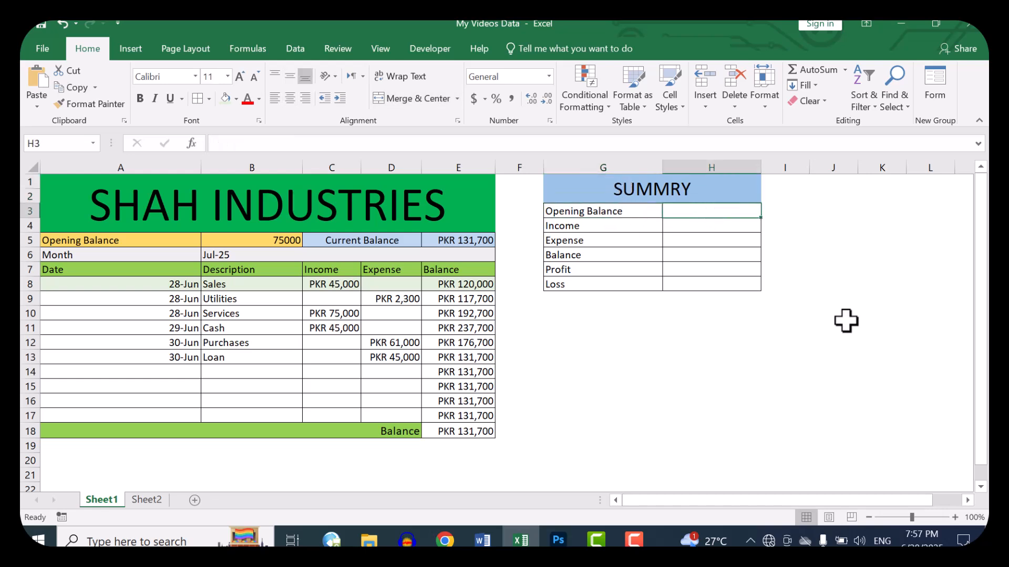
pyautogui.write('=')
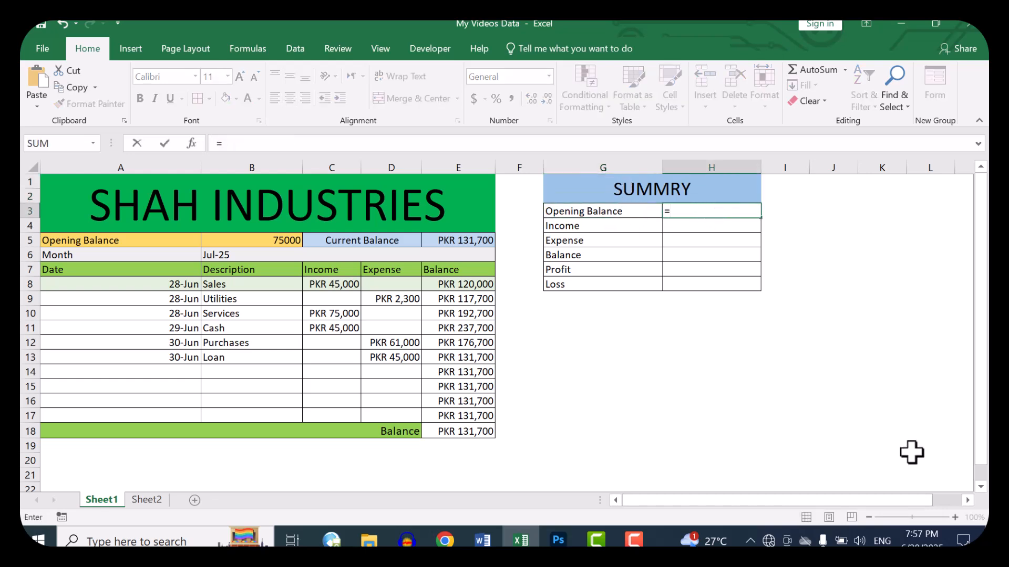
pyautogui.click(287, 240)
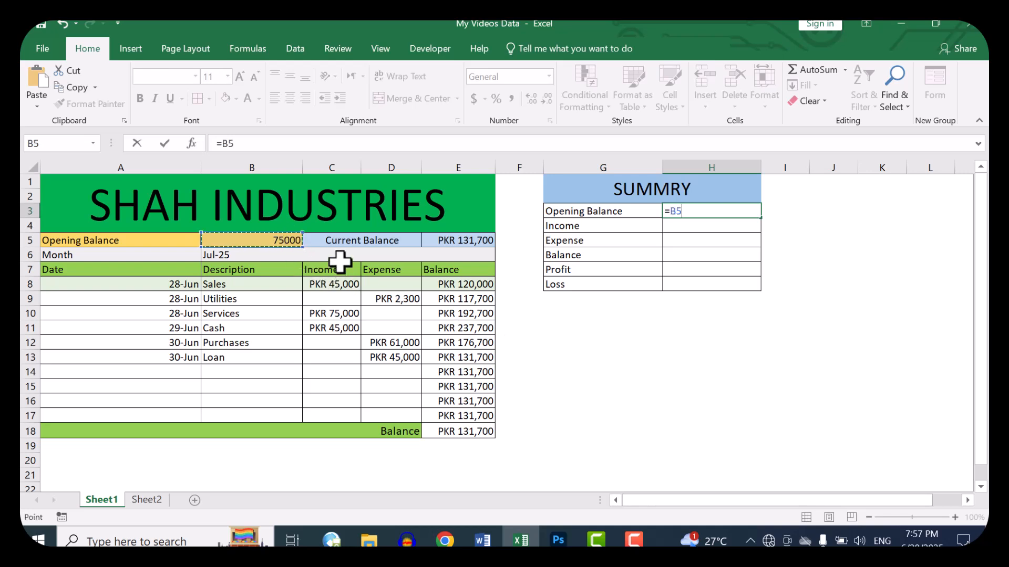
pyautogui.press('Return')
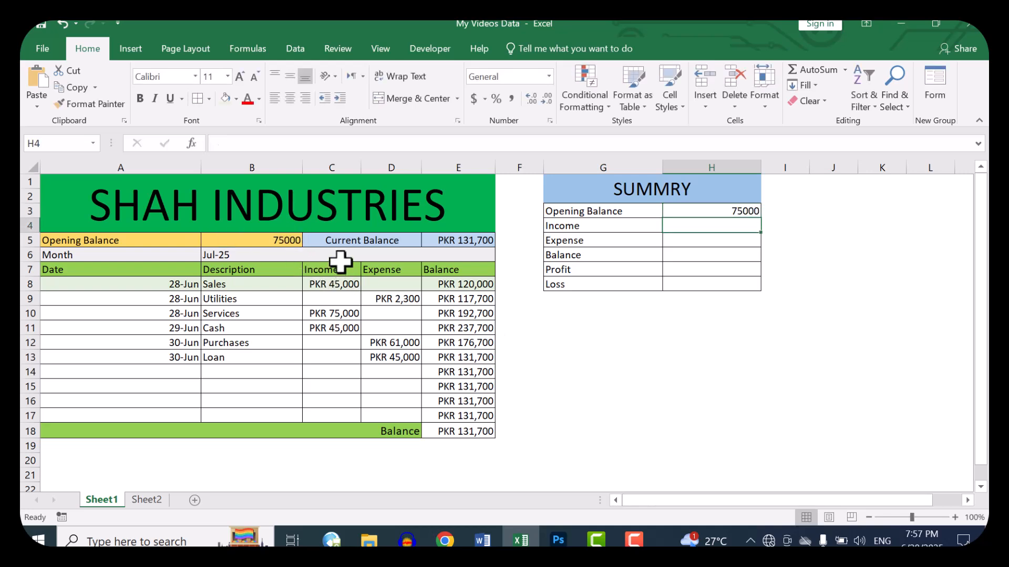
# Step: Total the ledger's income C8:C17 in H4 and its expenses D8:D17 in H5 with SUM formulas
pyautogui.write('=')
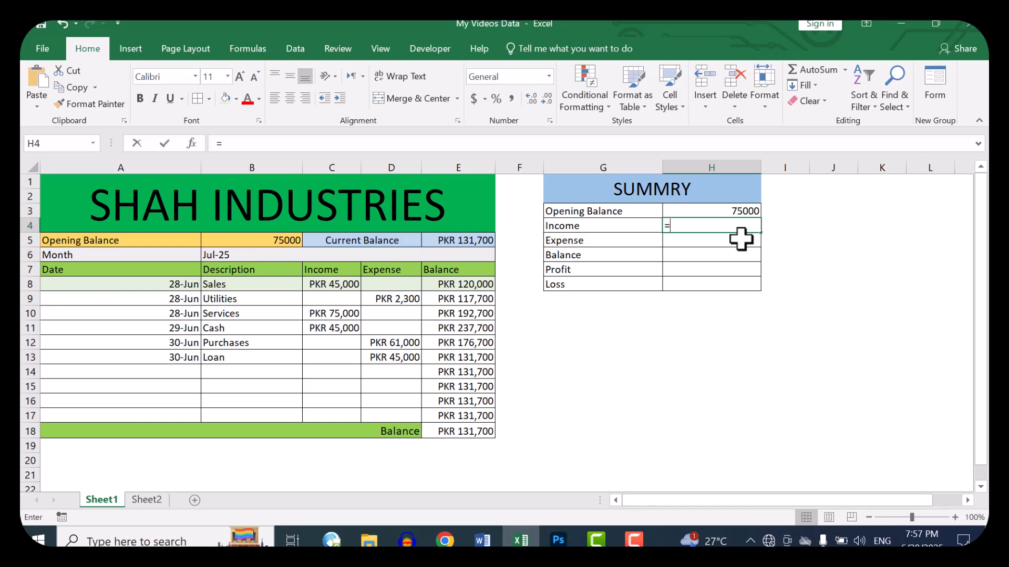
pyautogui.write('sum(')
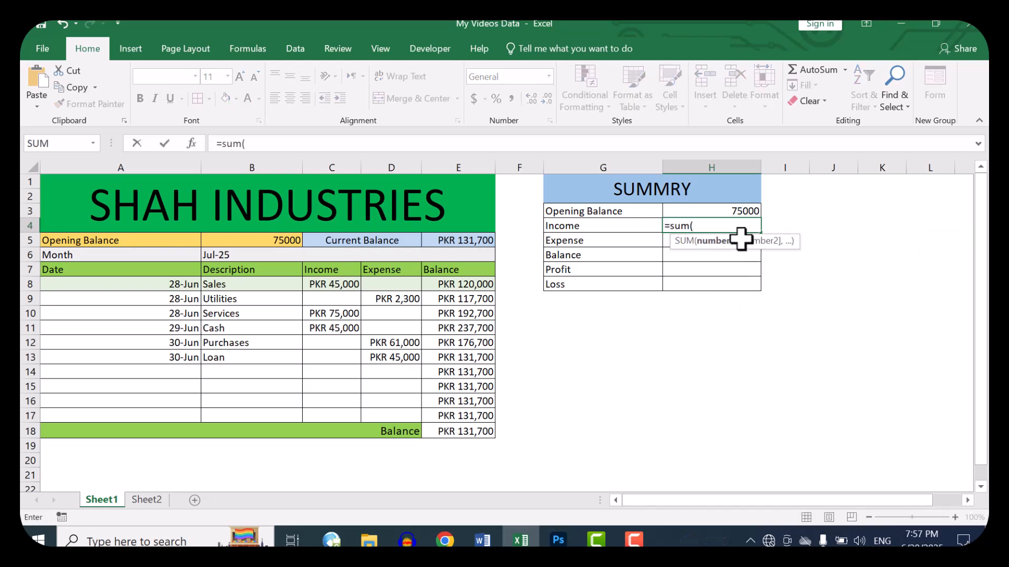
pyautogui.moveTo(333, 284); pyautogui.dragTo(337, 412)
pyautogui.press('Return')
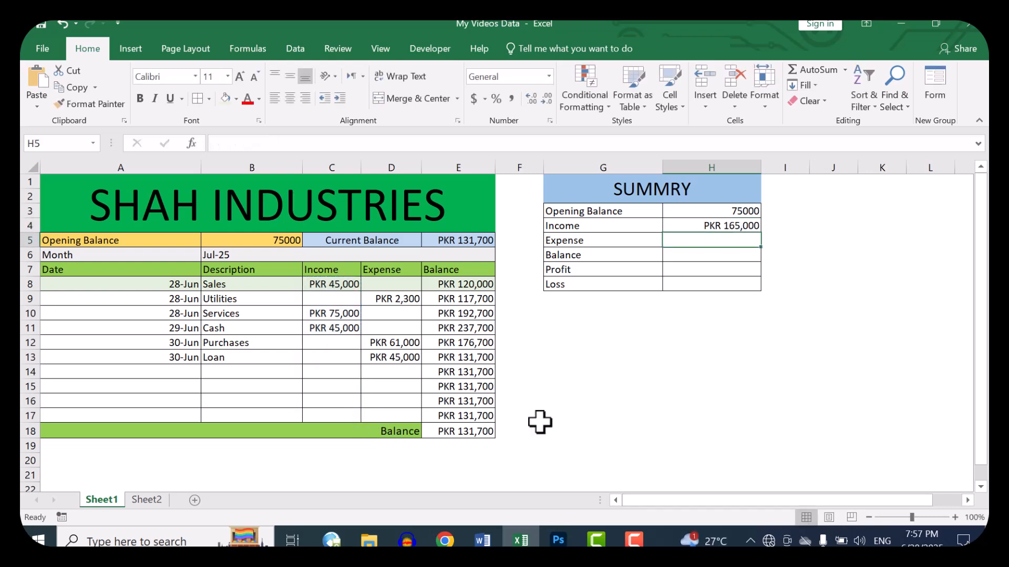
pyautogui.write('=sum(')
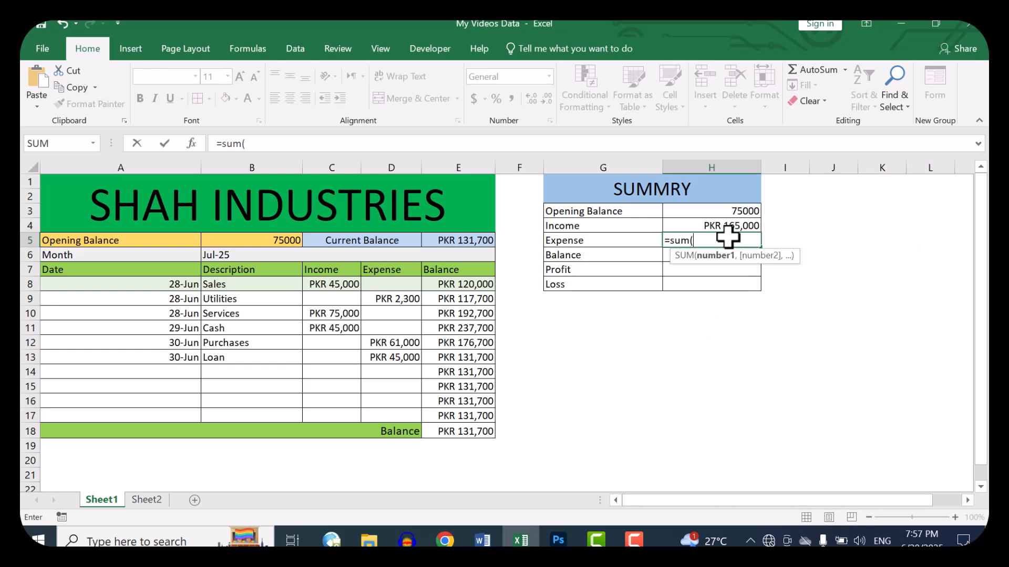
pyautogui.moveTo(406, 282); pyautogui.dragTo(394, 415)
pyautogui.press('Return')
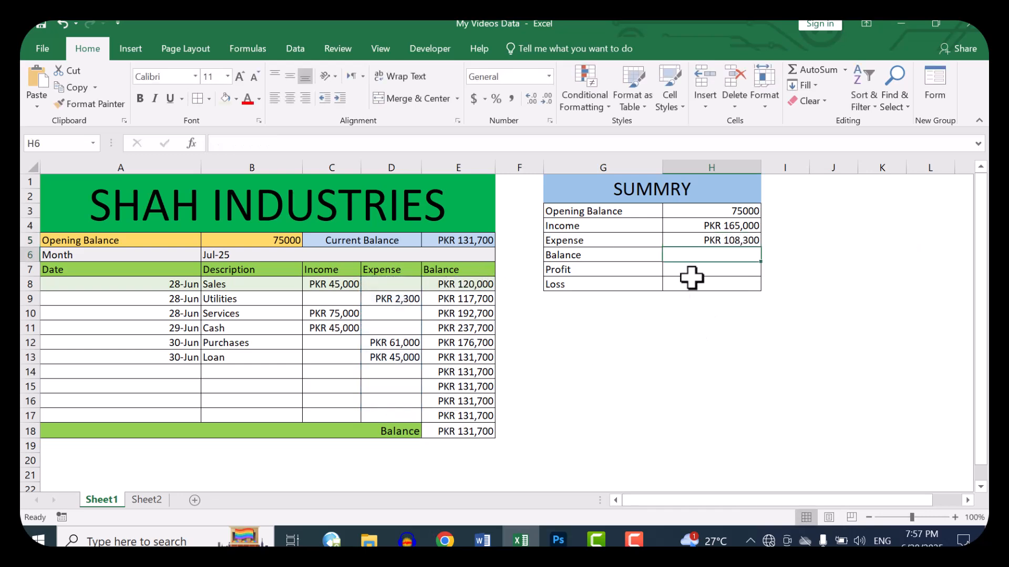
# Step: Link the summary's Balance in H6 to the current balance with the formula =E5
pyautogui.write('=')
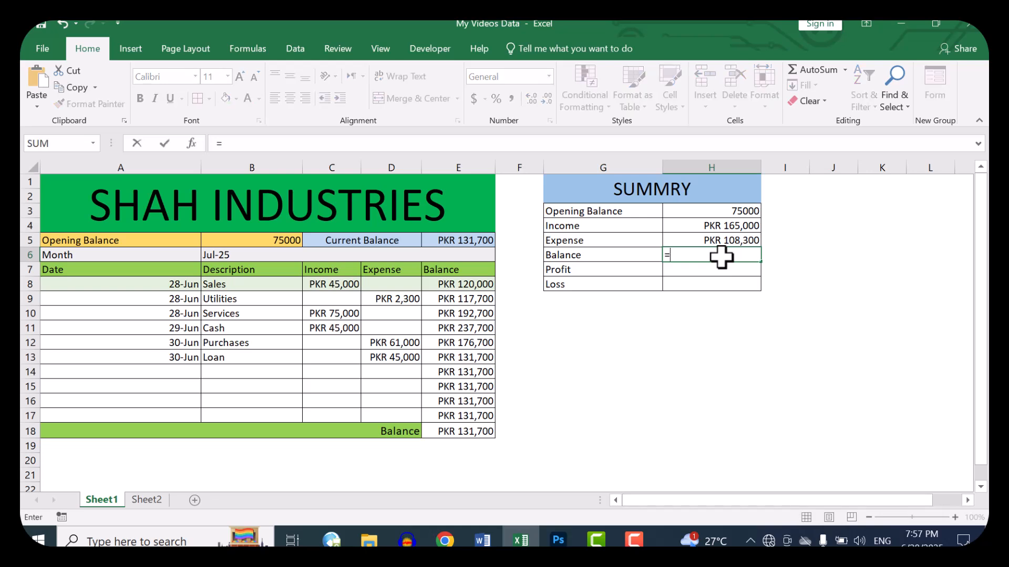
pyautogui.click(462, 239)
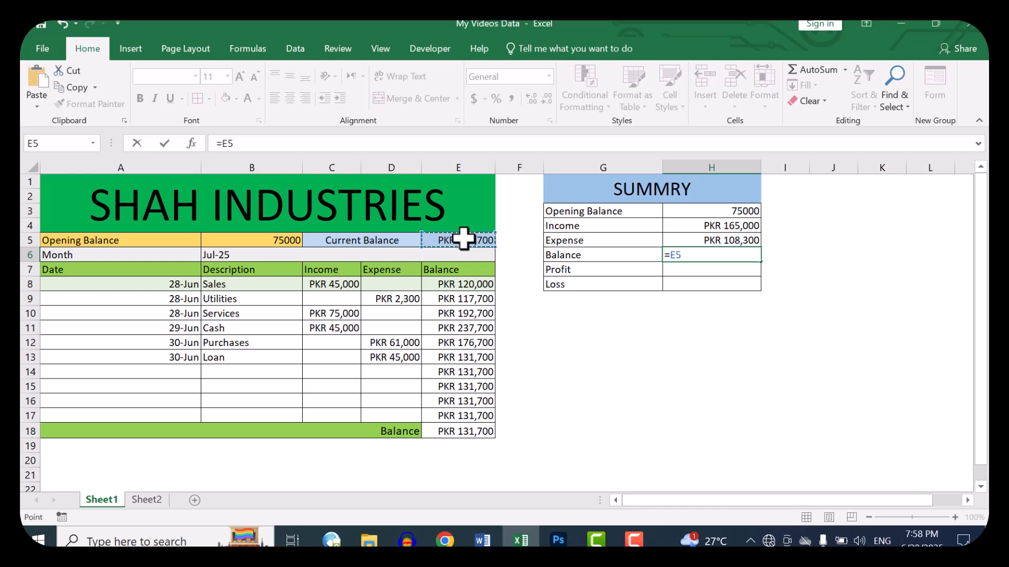
pyautogui.press('Return')
pyautogui.moveTo(567, 257); pyautogui.dragTo(723, 248)
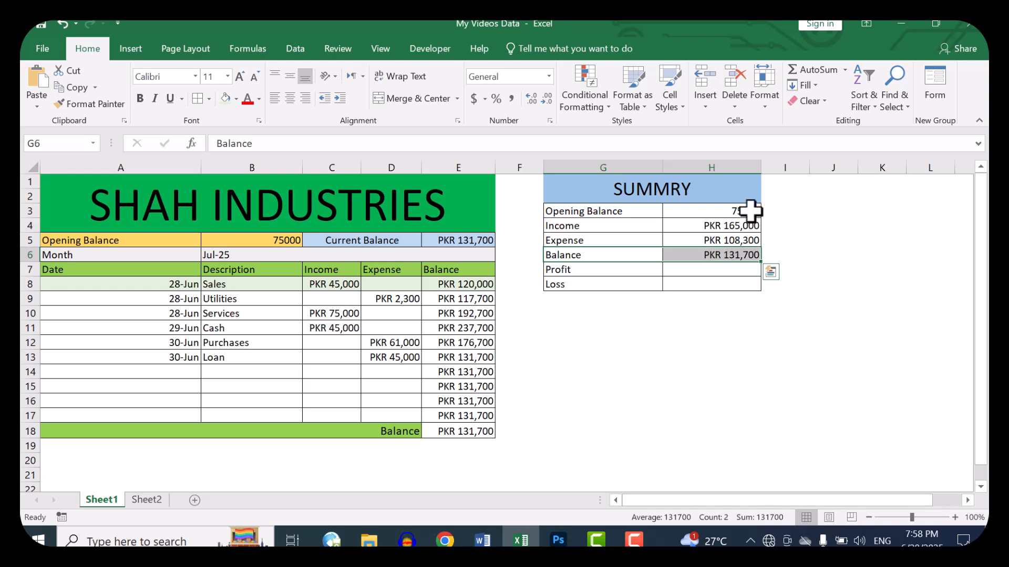
pyautogui.click(750, 210)
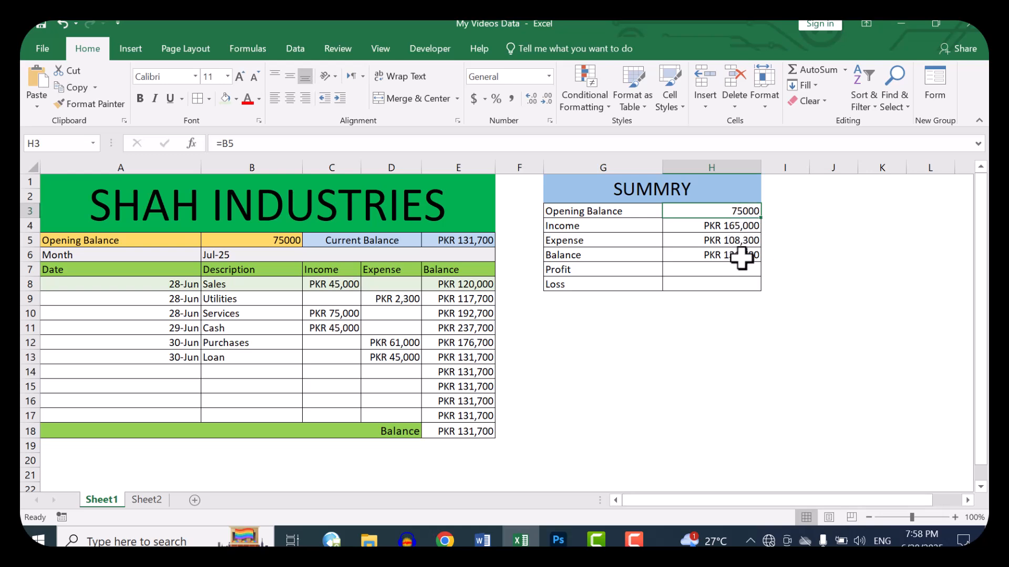
pyautogui.click(710, 270)
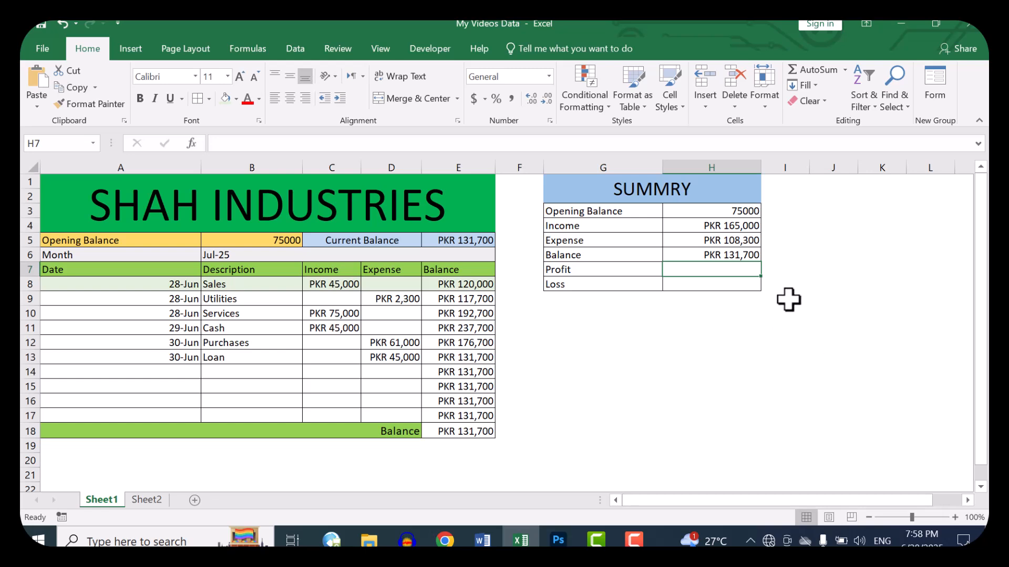
pyautogui.click(583, 226)
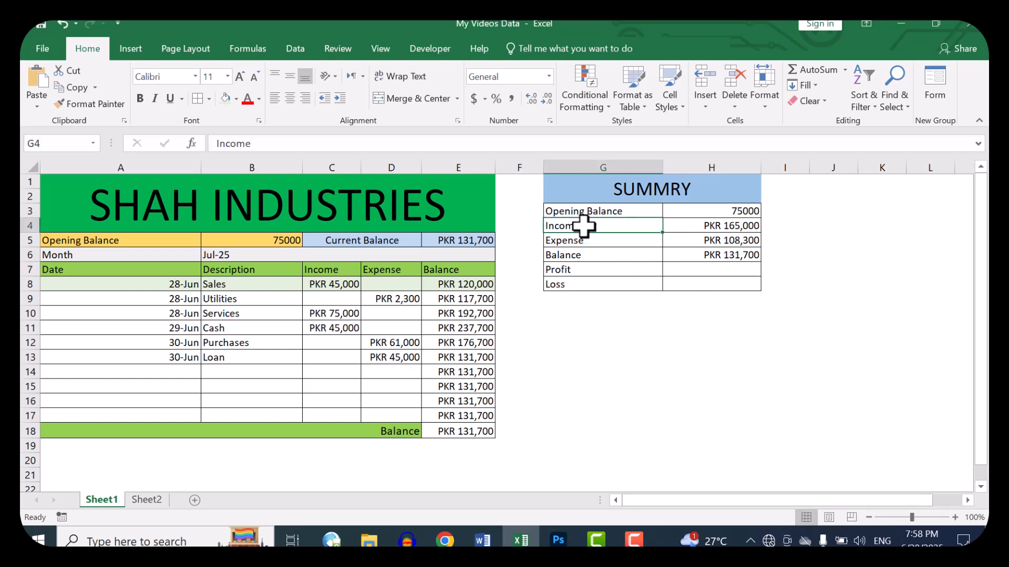
pyautogui.click(582, 241)
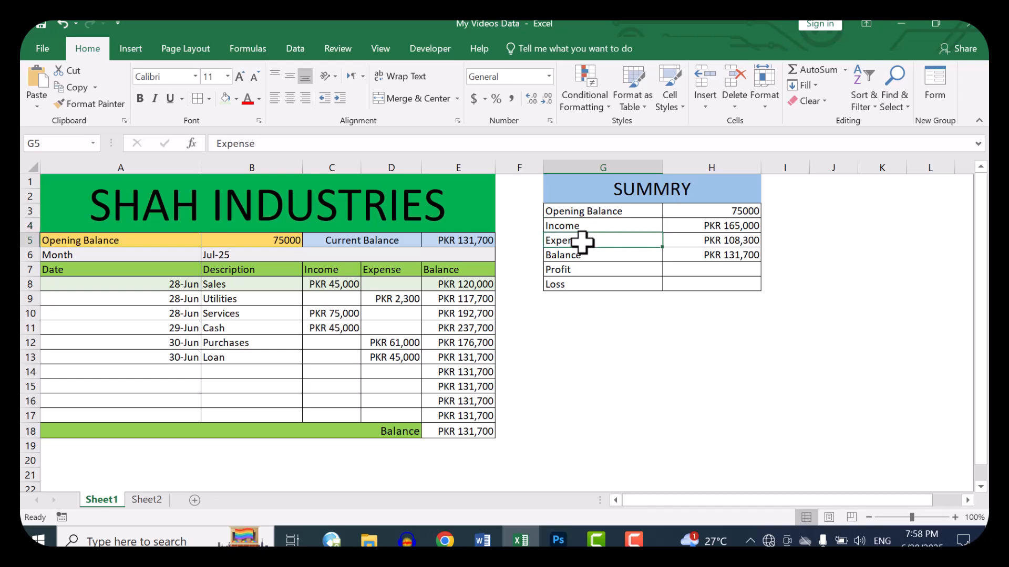
pyautogui.click(600, 228)
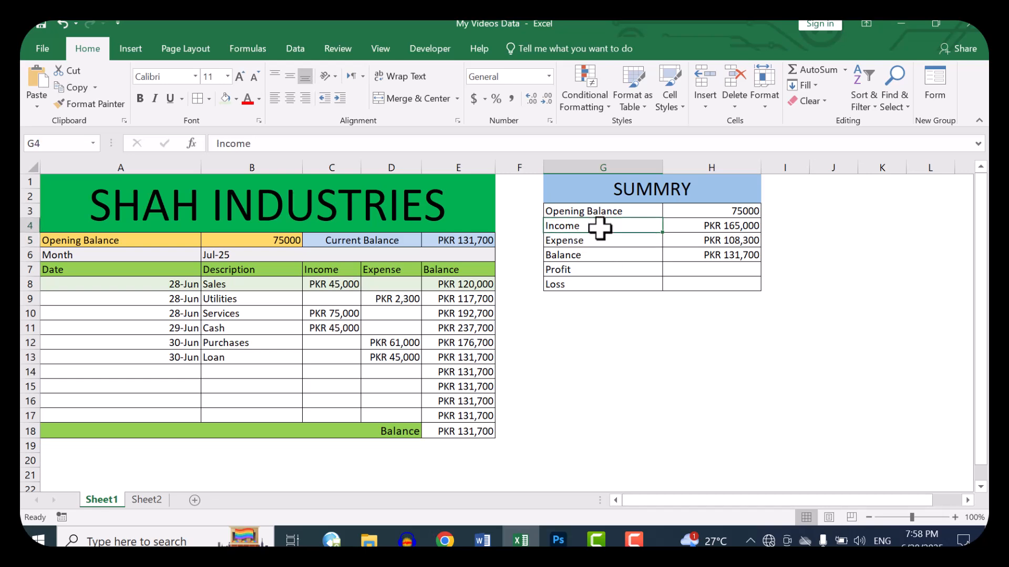
# Step: Calculate the summary's Profit in H7 with the formula =IF(H4>H5, H4-H5, 0)
pyautogui.click(696, 271)
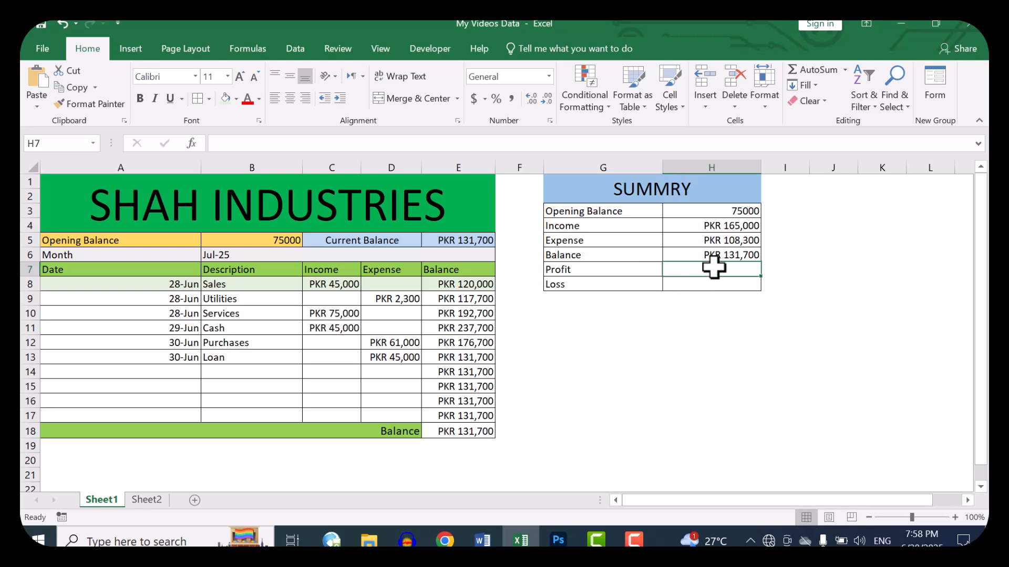
pyautogui.write('=if(')
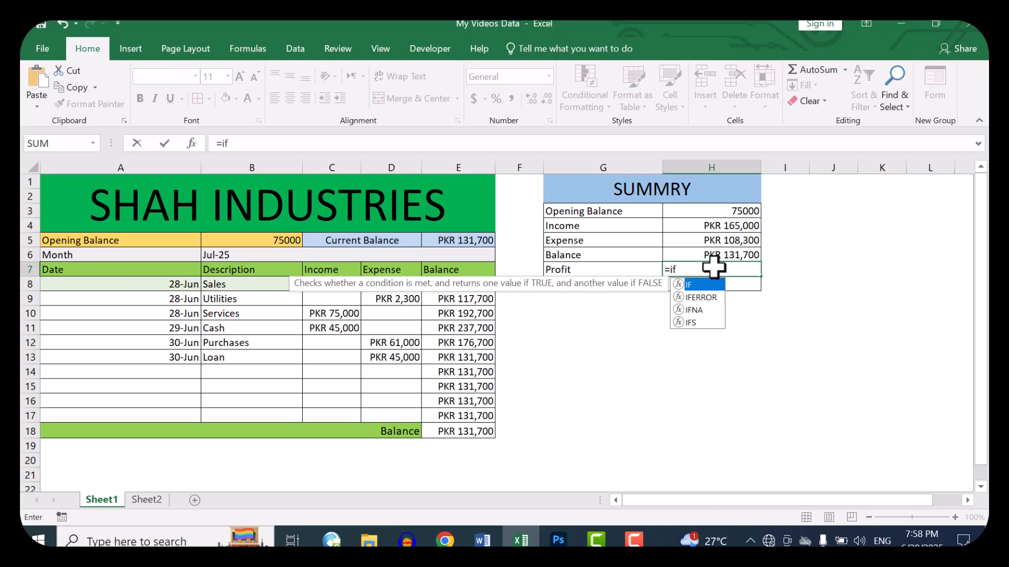
pyautogui.press('Up')
pyautogui.press('Up')
pyautogui.press('Up')
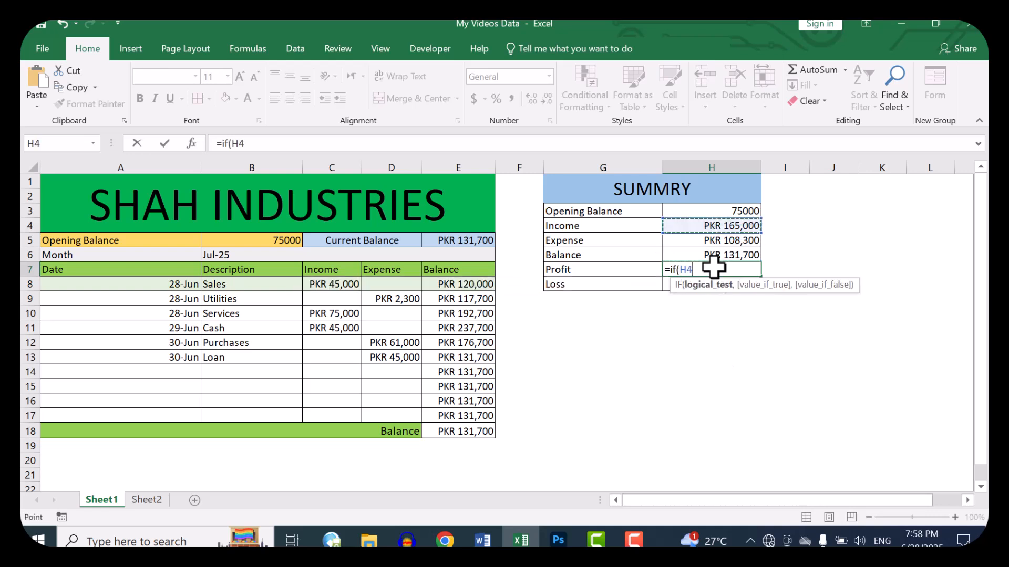
pyautogui.write('>')
pyautogui.press('Up')
pyautogui.press('Up')
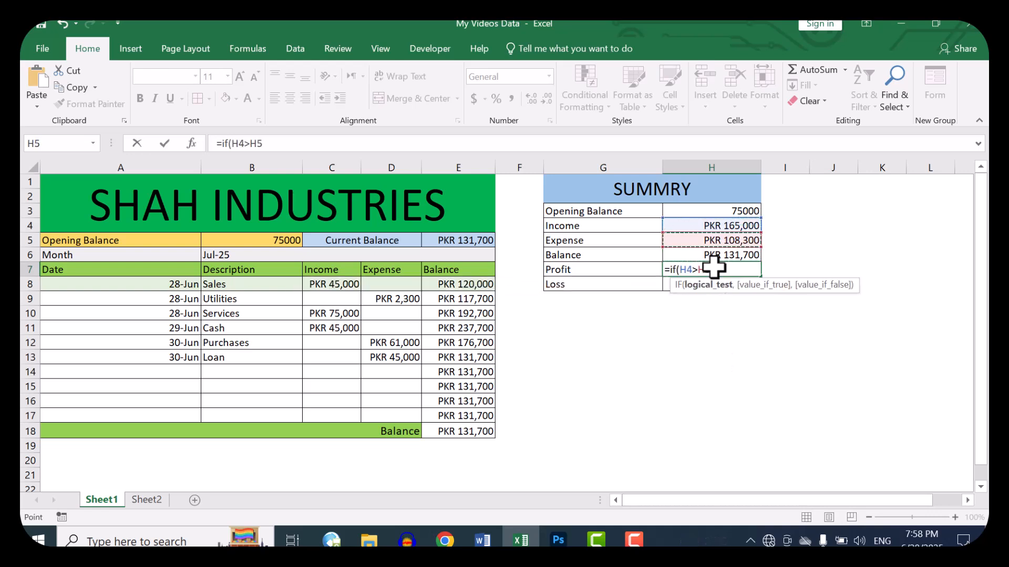
pyautogui.write(',')
pyautogui.press('Up')
pyautogui.press('Up')
pyautogui.press('Up')
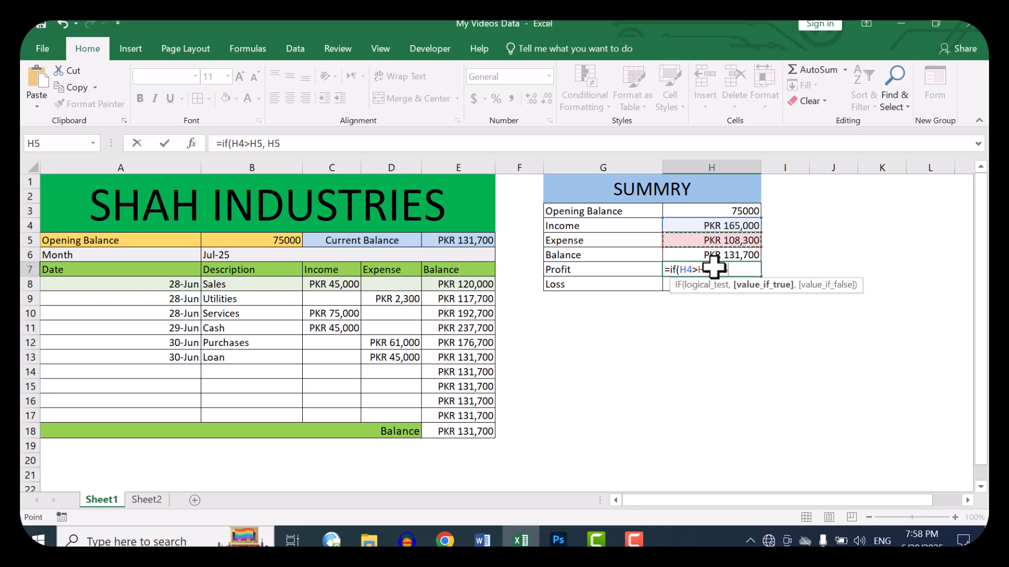
pyautogui.write('-')
pyautogui.press('Up')
pyautogui.press('Up')
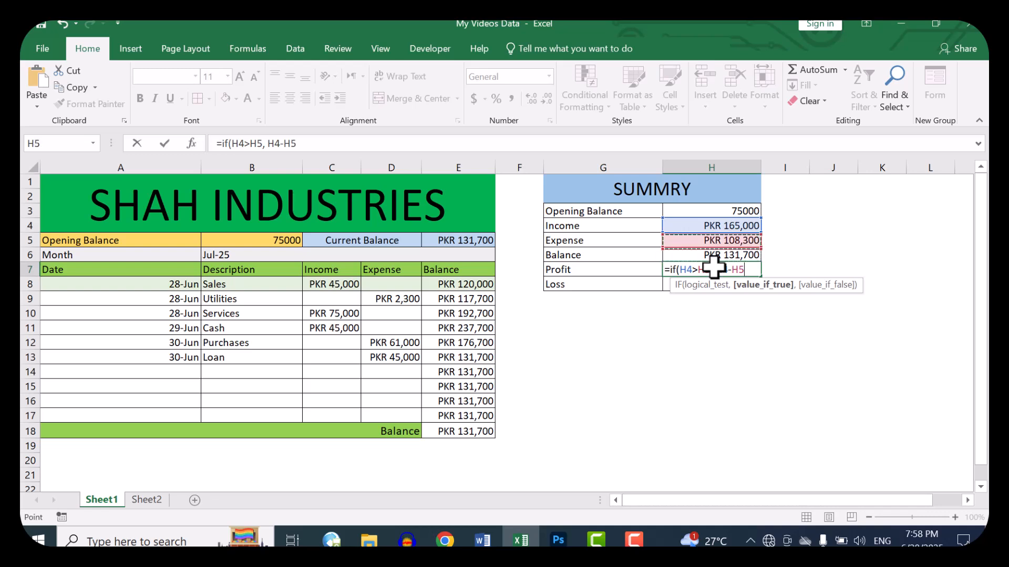
pyautogui.write(', 0')
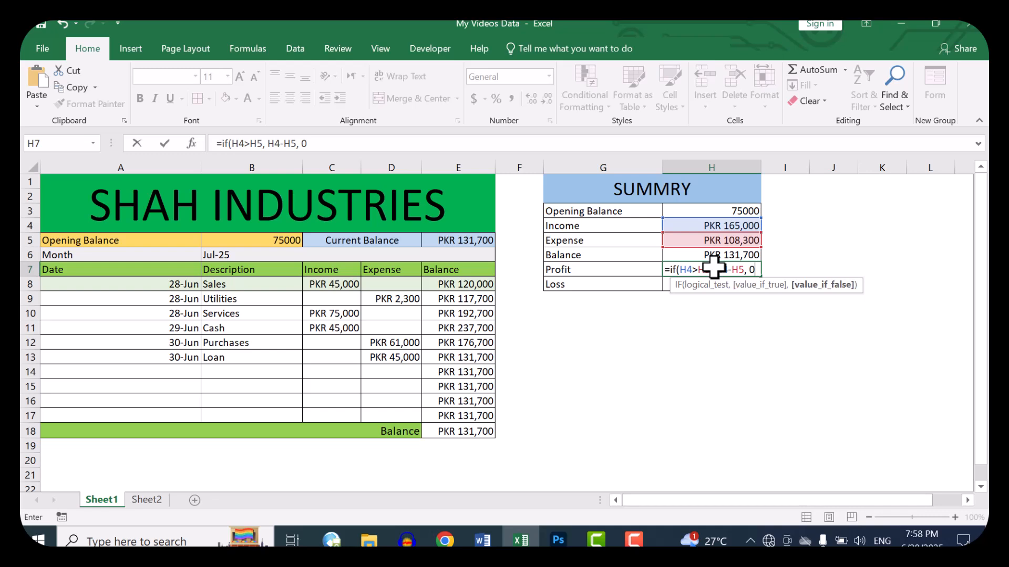
pyautogui.hotkey('ctrl', 'Return')
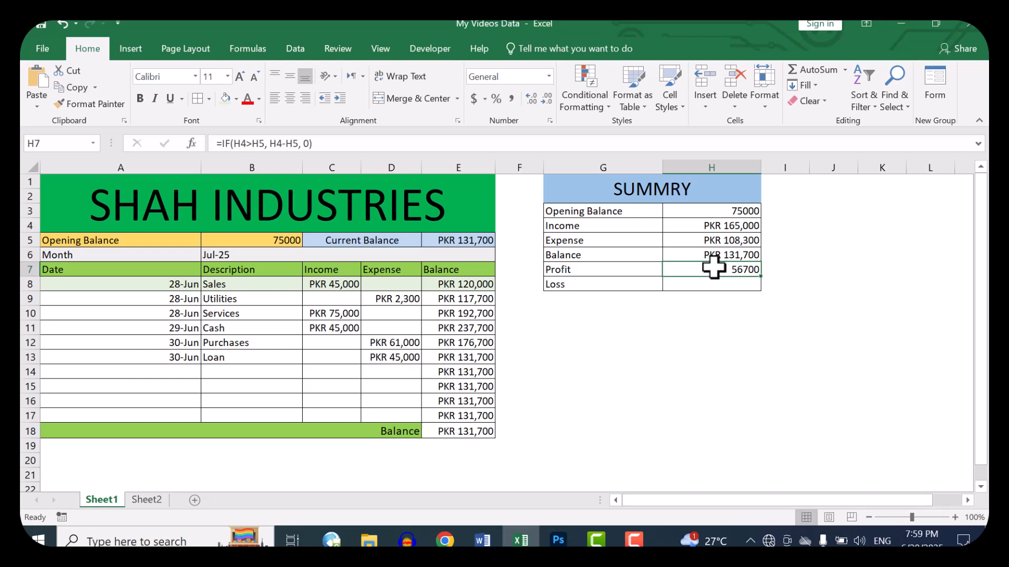
# Step: Calculate the summary's Loss in H8 with the formula =IF(H5>H4, H5-H4, 0)
pyautogui.press('Down')
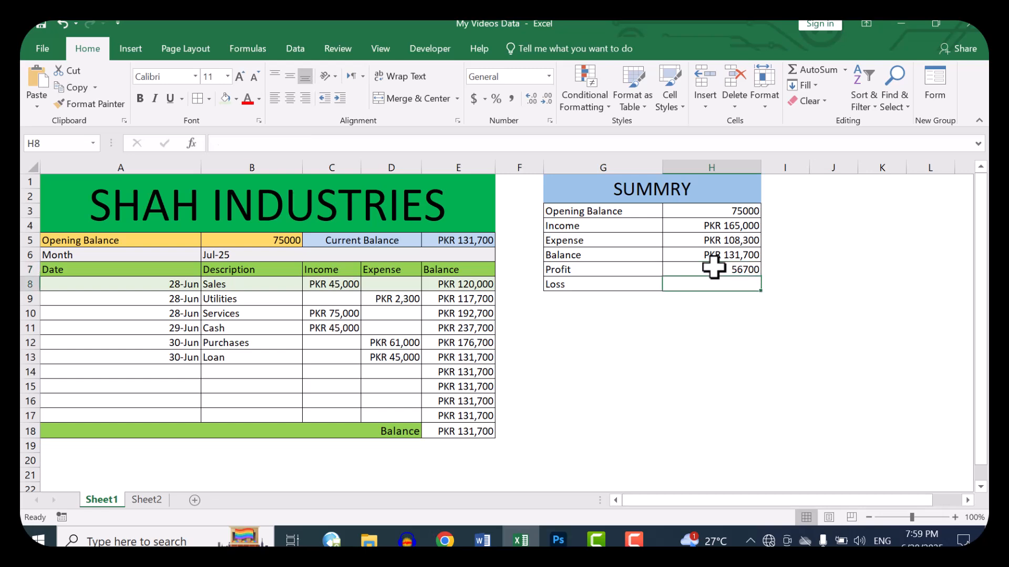
pyautogui.write('=if(')
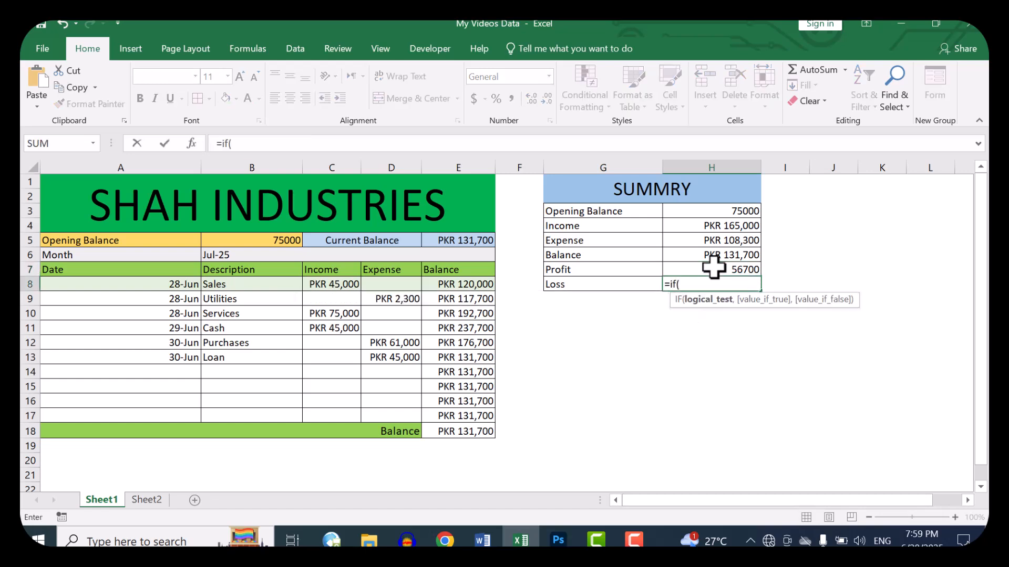
pyautogui.click(713, 267)
pyautogui.press('Up')
pyautogui.press('Up')
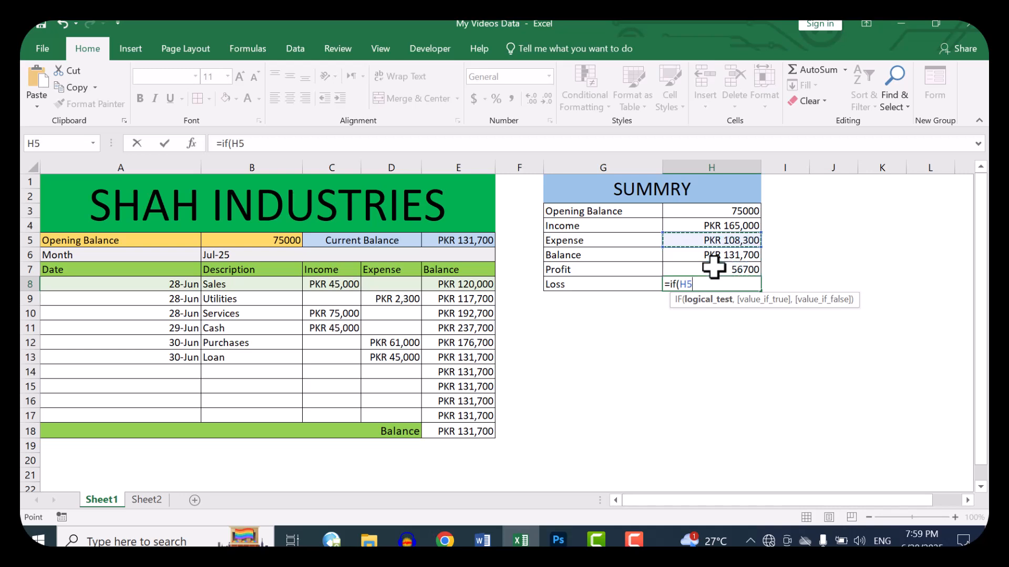
pyautogui.press('Up')
pyautogui.press('Up')
pyautogui.press('Up')
pyautogui.press('Up')
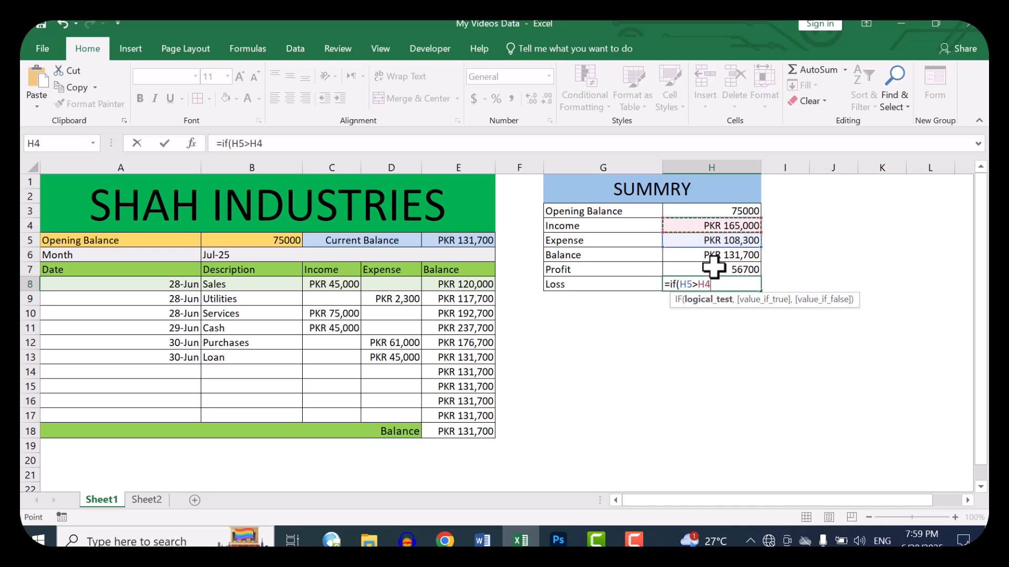
pyautogui.write(',')
pyautogui.press('Up')
pyautogui.press('Up')
pyautogui.press('Up')
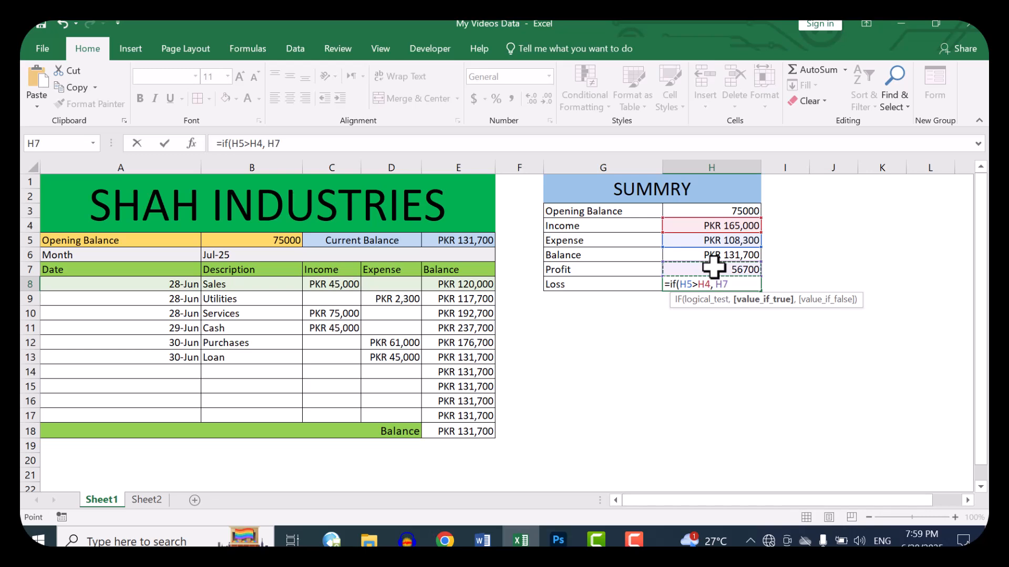
pyautogui.write('-')
pyautogui.press('Up')
pyautogui.press('Up')
pyautogui.press('Up')
pyautogui.press('Up')
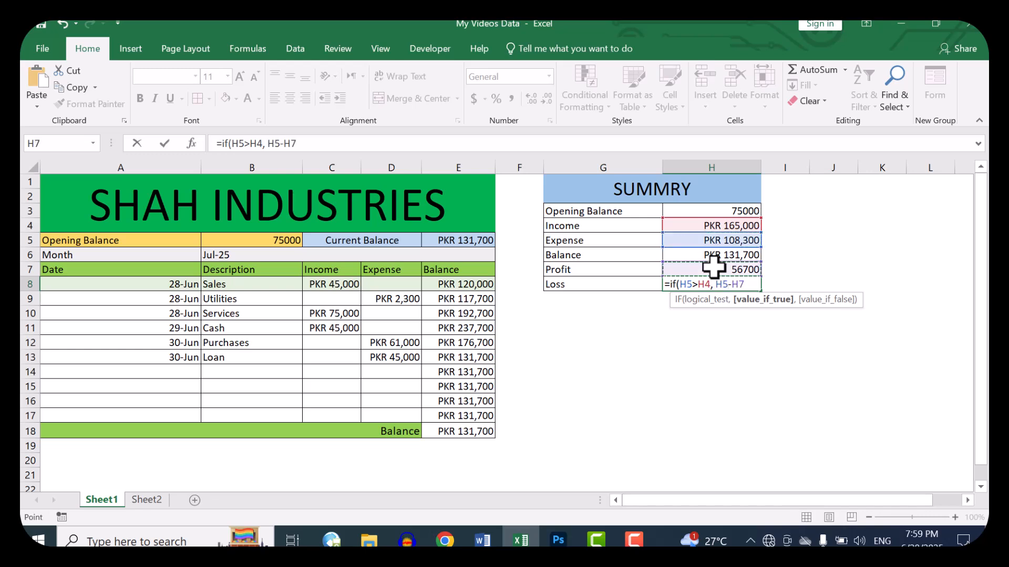
pyautogui.write(',')
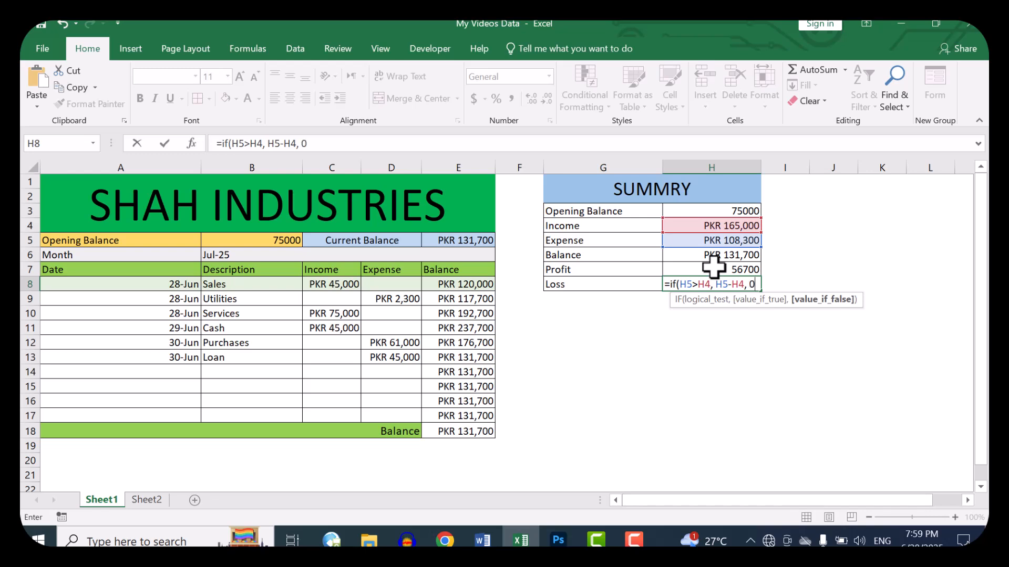
pyautogui.write(' 0')
pyautogui.hotkey('ctrl', 'Return')
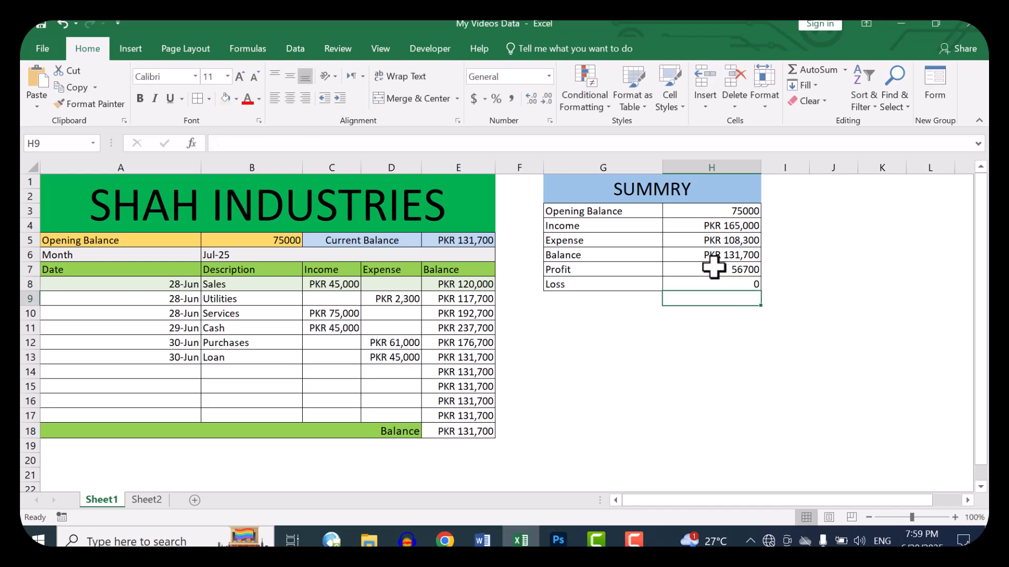
# Step: Review the summary's income, expense, balance and profit formulas in H4 to H7
pyautogui.press('Left')
pyautogui.press('Right')
pyautogui.press('Up')
pyautogui.press('Up')
pyautogui.press('Up')
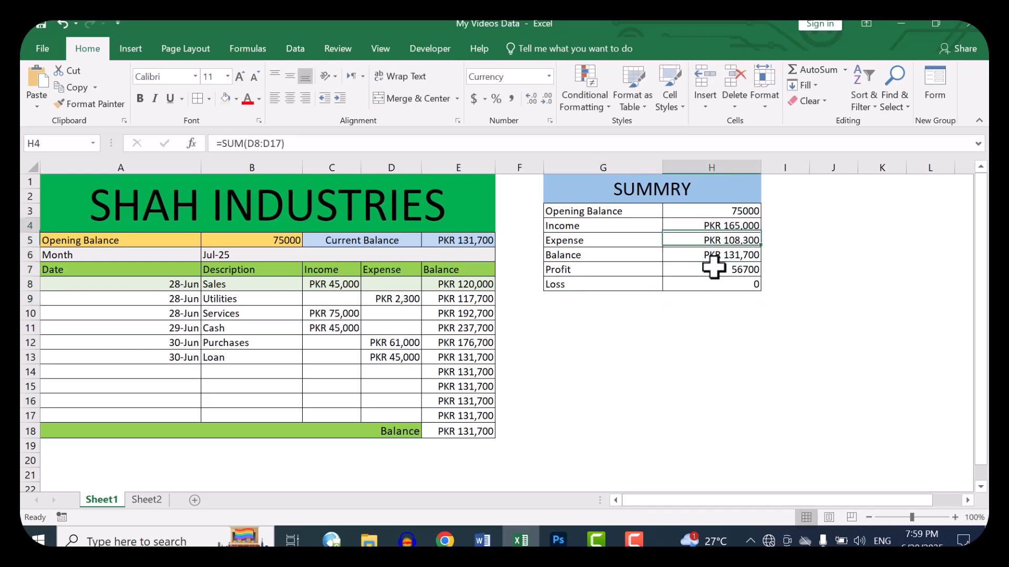
pyautogui.press('Down')
pyautogui.press('Down')
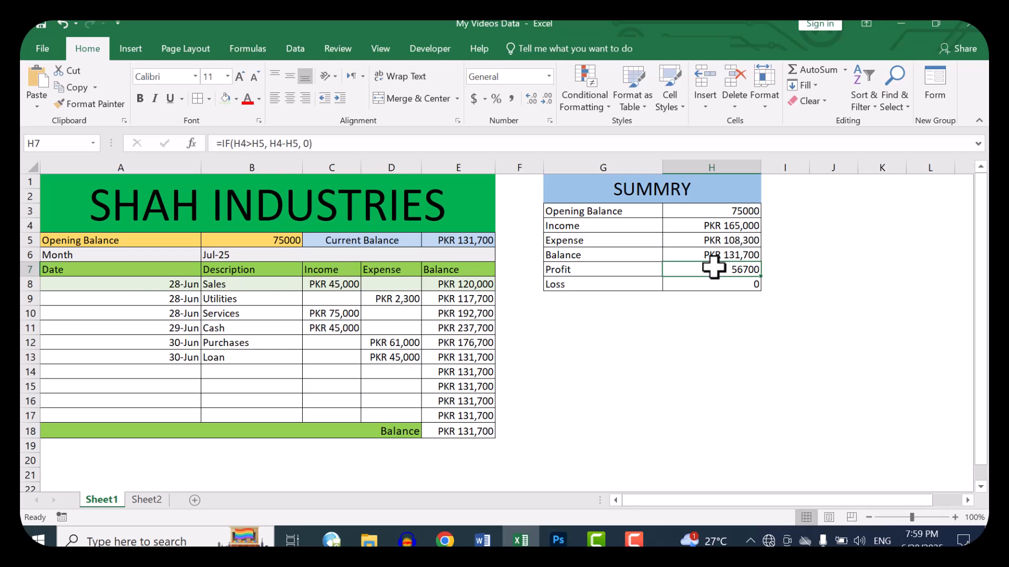
# Step: Format the summary amounts H3:H8 as Currency with 0 decimal places and the PKR symbol
pyautogui.moveTo(748, 211); pyautogui.dragTo(735, 284)
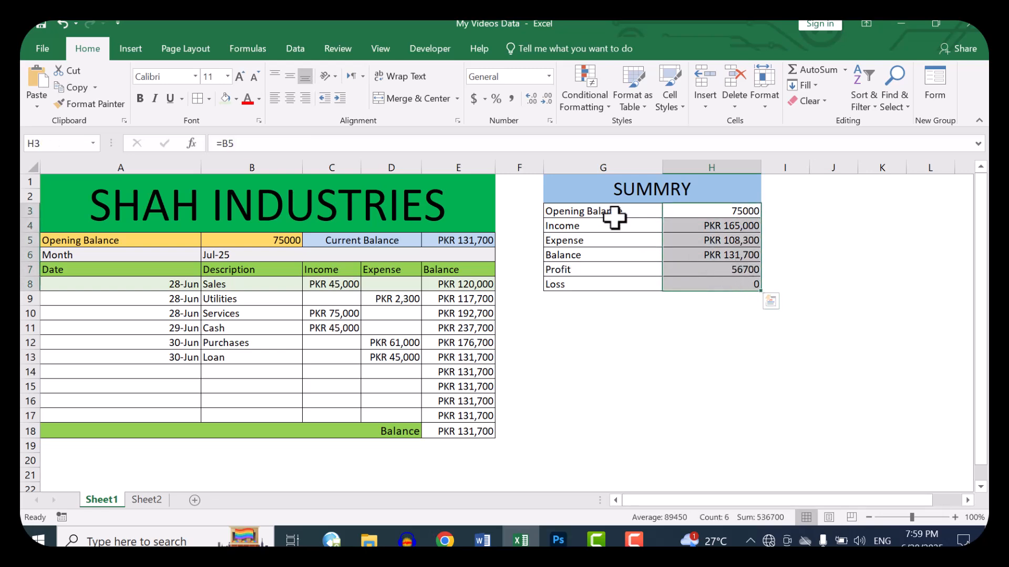
pyautogui.click(549, 76)
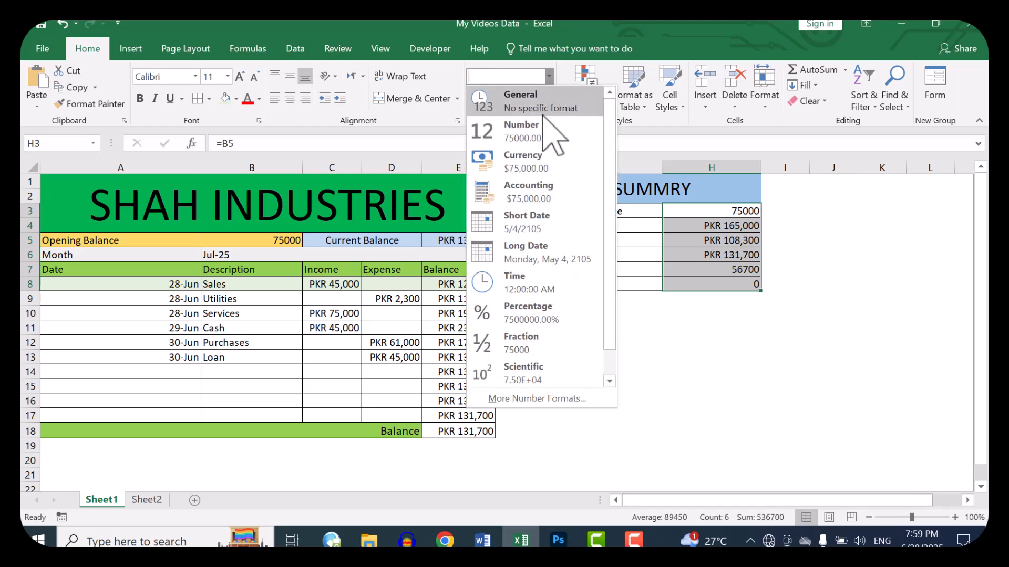
pyautogui.click(535, 166)
pyautogui.click(550, 120)
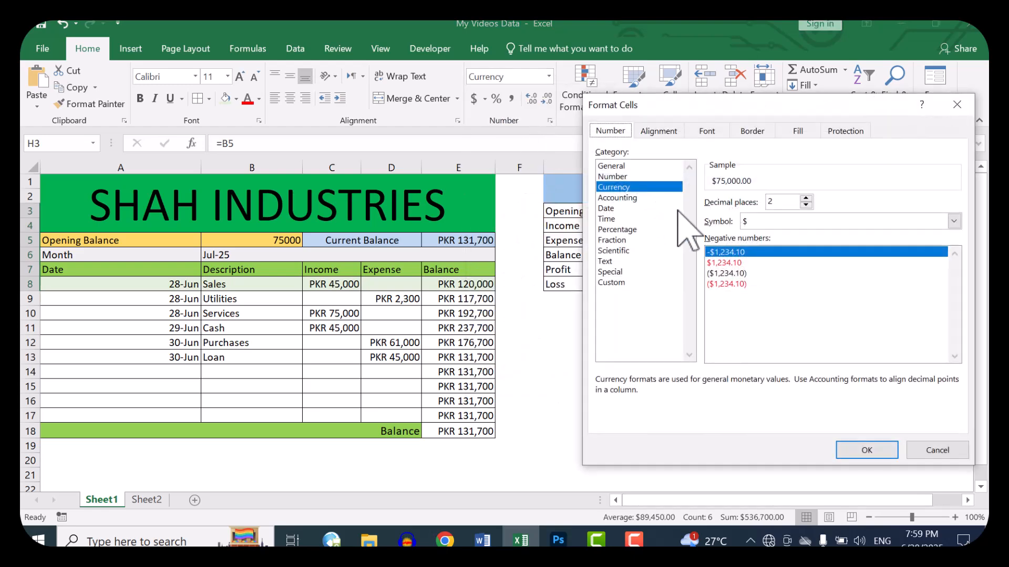
pyautogui.click(806, 205)
pyautogui.click(806, 205)
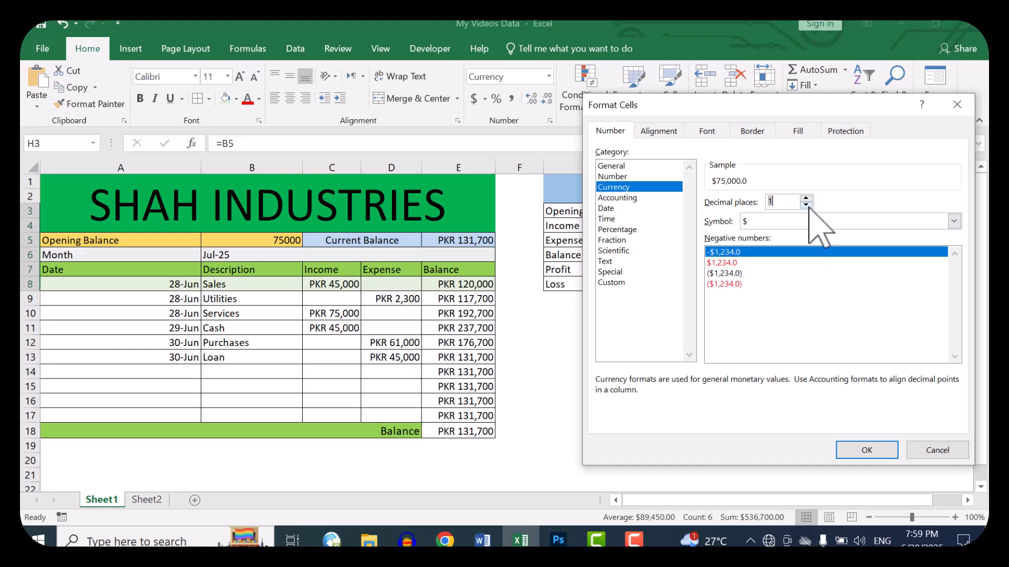
pyautogui.click(800, 220)
pyautogui.press('p')
pyautogui.press('p')
pyautogui.press('p')
pyautogui.press('p')
pyautogui.press('p')
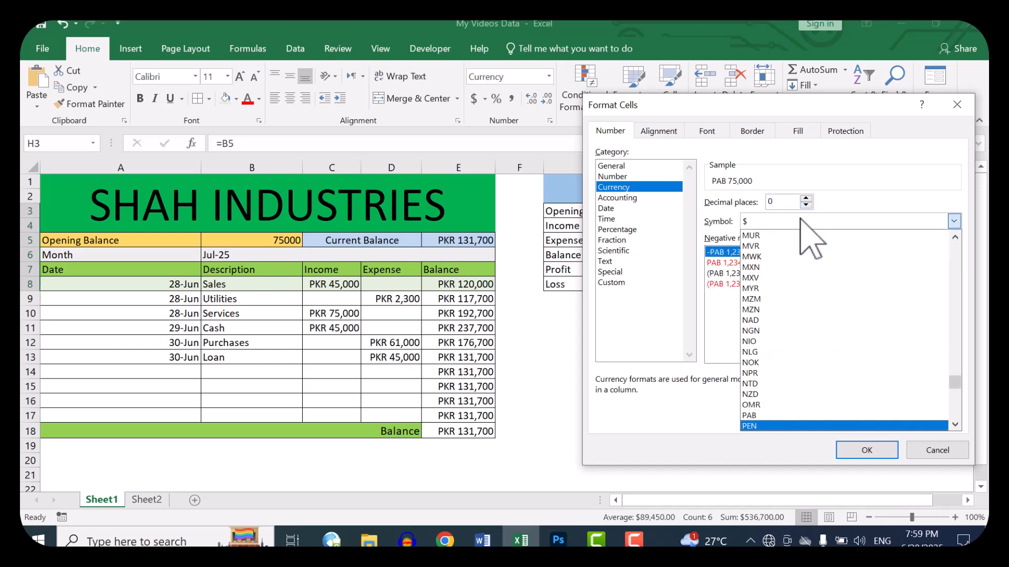
pyautogui.press('Return')
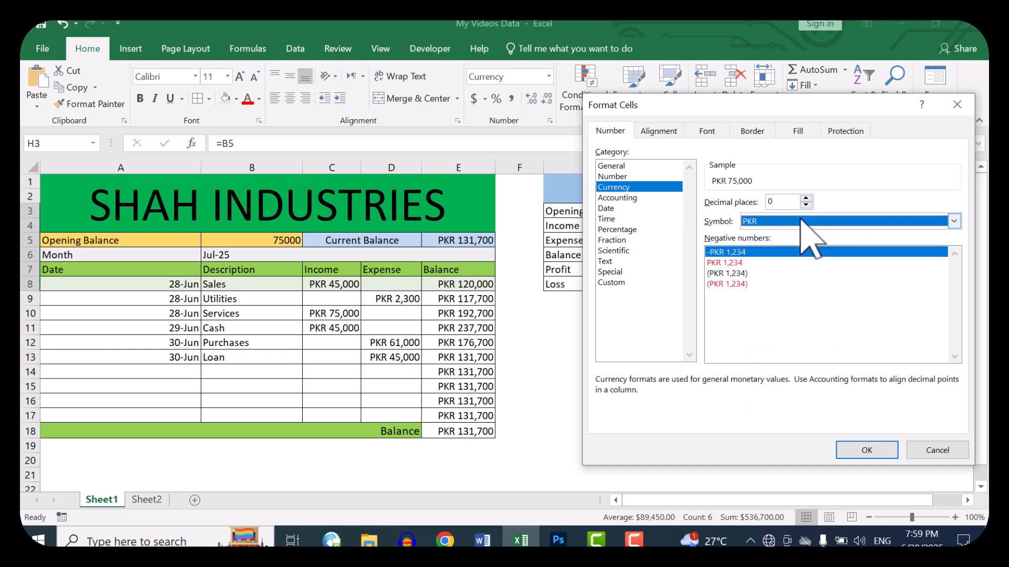
pyautogui.click(891, 453)
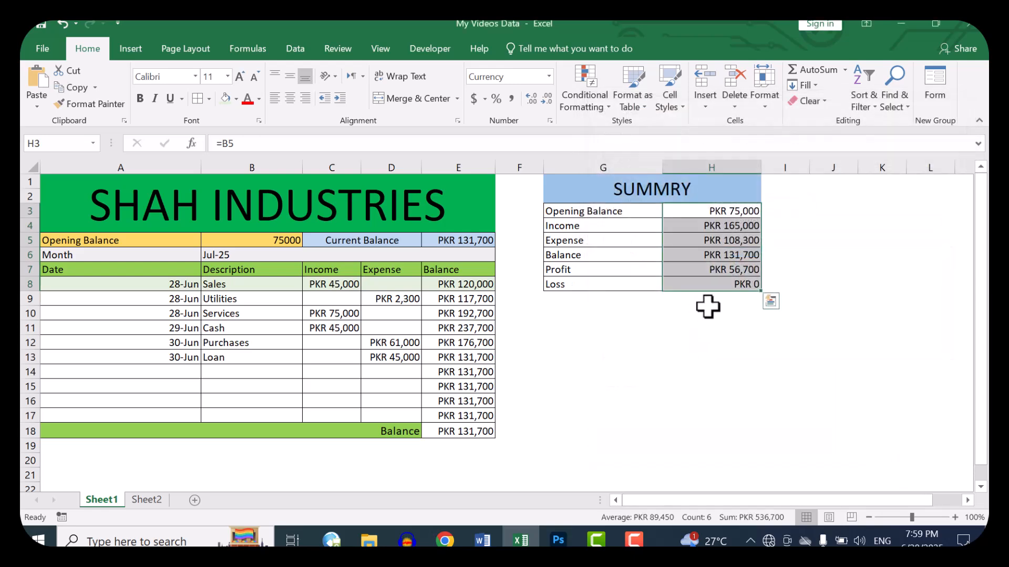
# Step: Format the summary amounts H3:H8 as Accounting with 0 decimal places and the PKR symbol
pyautogui.click(549, 77)
pyautogui.click(556, 195)
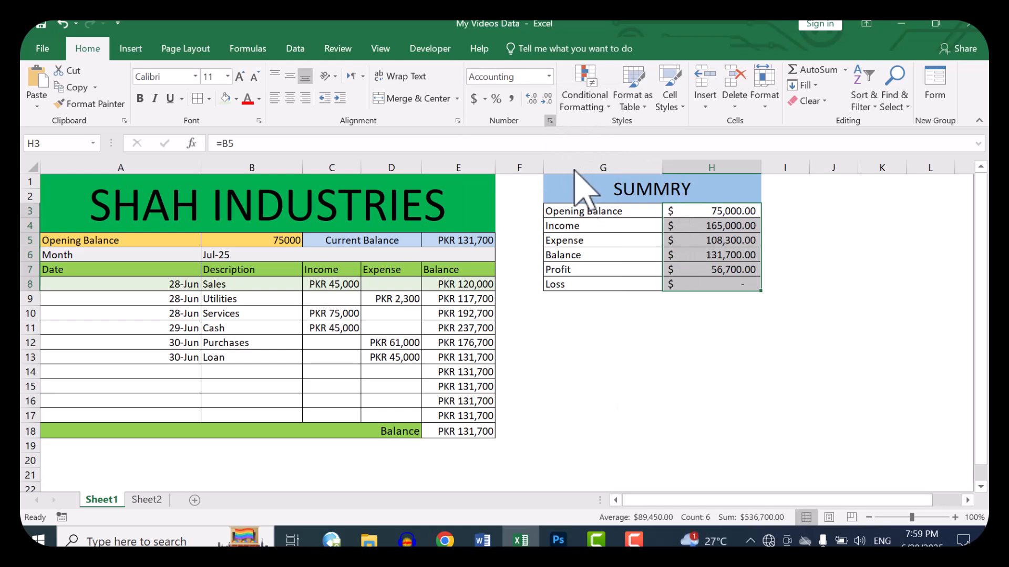
pyautogui.hotkey('ctrl', '1')
pyautogui.click(805, 204)
pyautogui.click(805, 204)
pyautogui.click(801, 221)
pyautogui.write('pkr')
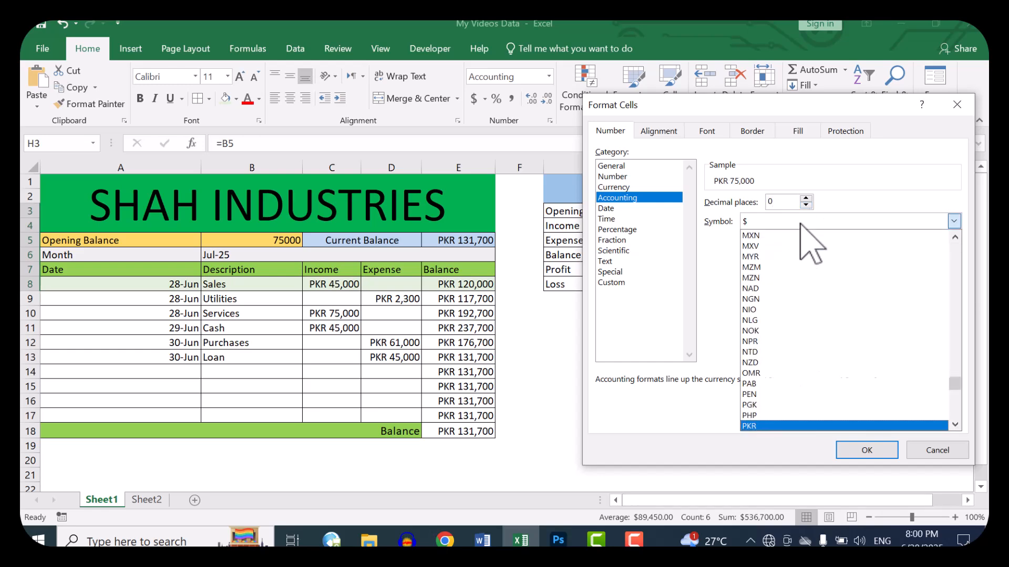
pyautogui.press('Return')
pyautogui.click(866, 451)
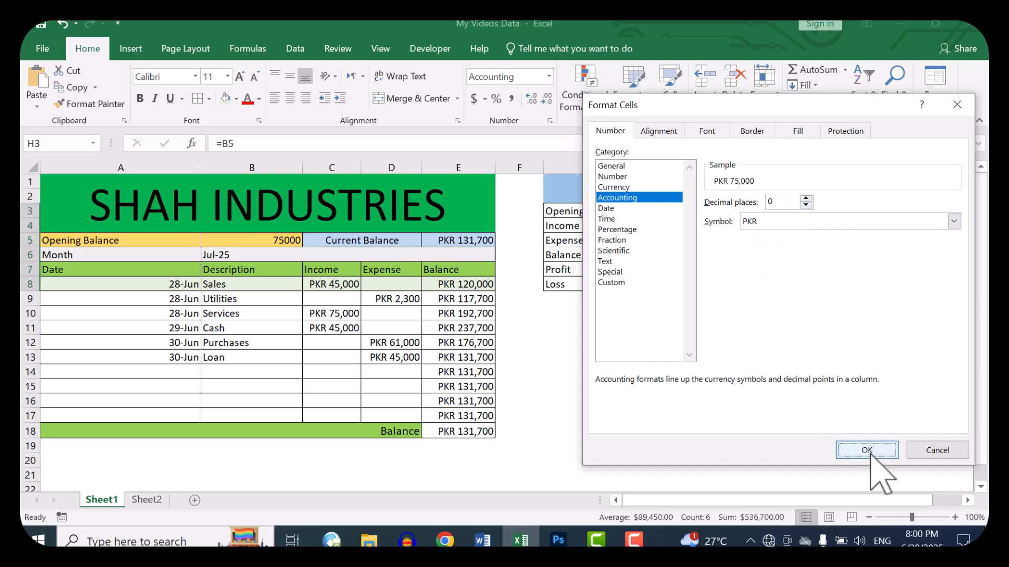
# Step: Insert the recommended Clustered Column chart from the summary labels and amounts in G3:H8
pyautogui.click(624, 289)
pyautogui.moveTo(581, 212); pyautogui.dragTo(723, 277)
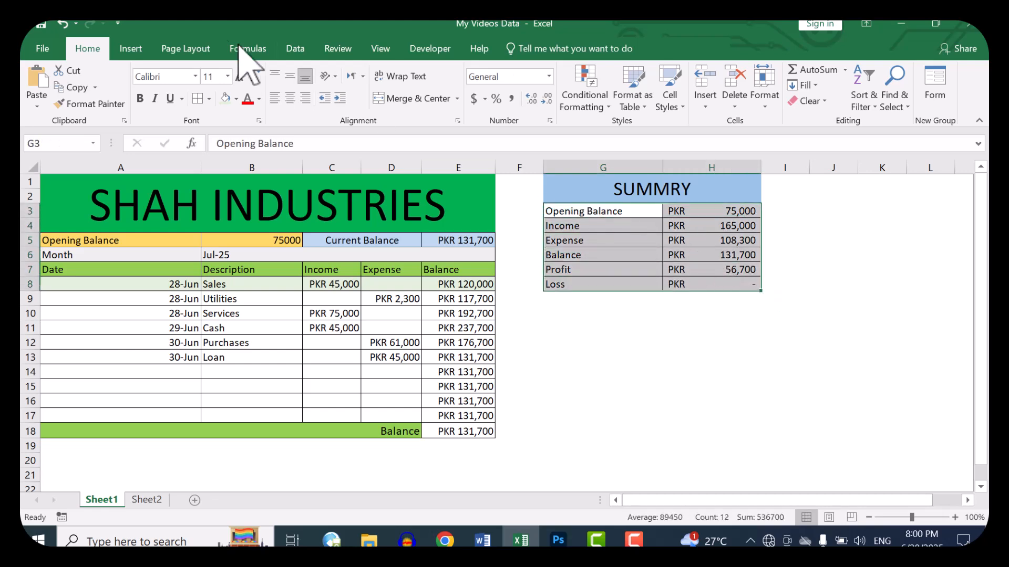
pyautogui.click(131, 50)
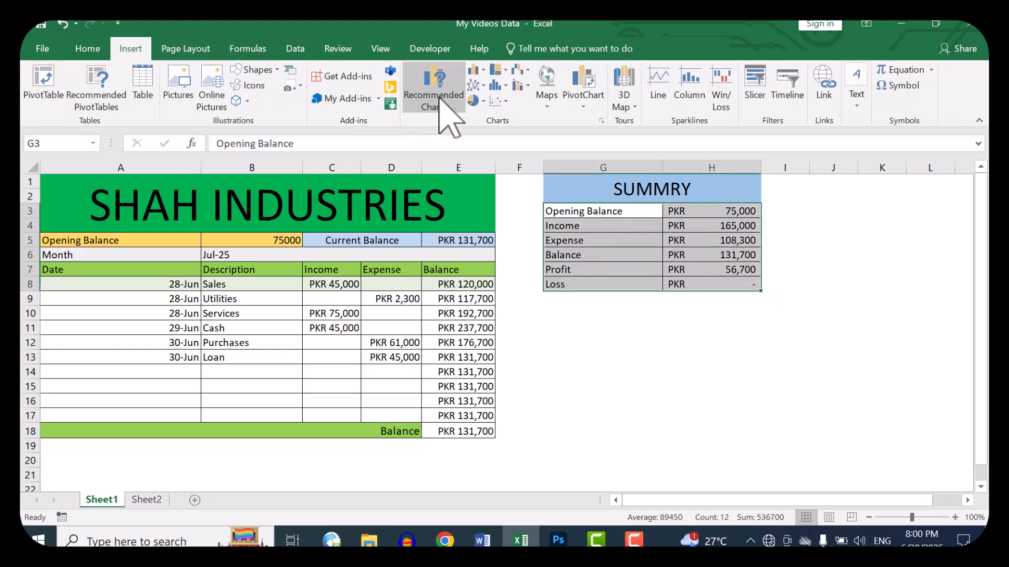
pyautogui.click(441, 97)
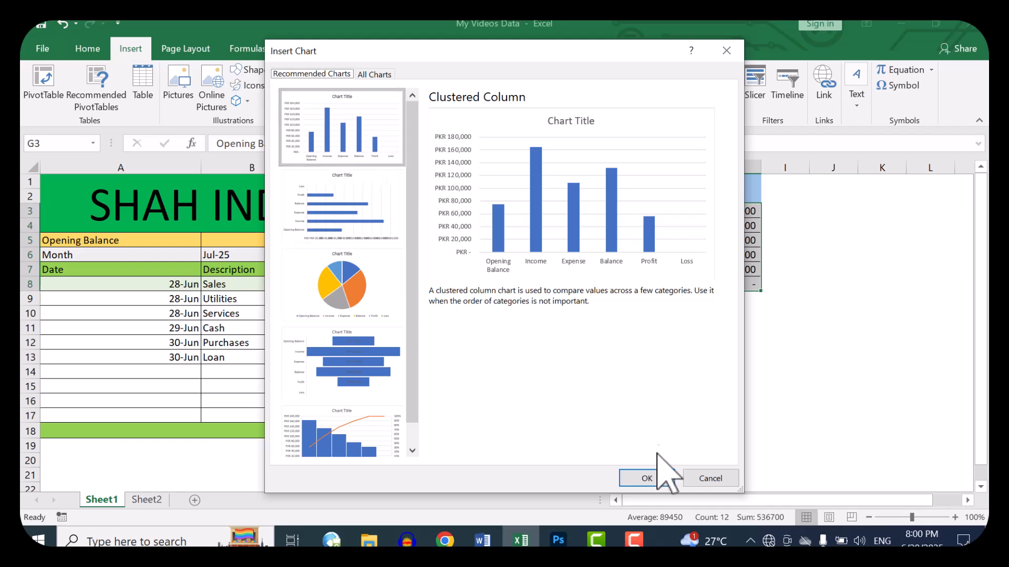
pyautogui.click(649, 479)
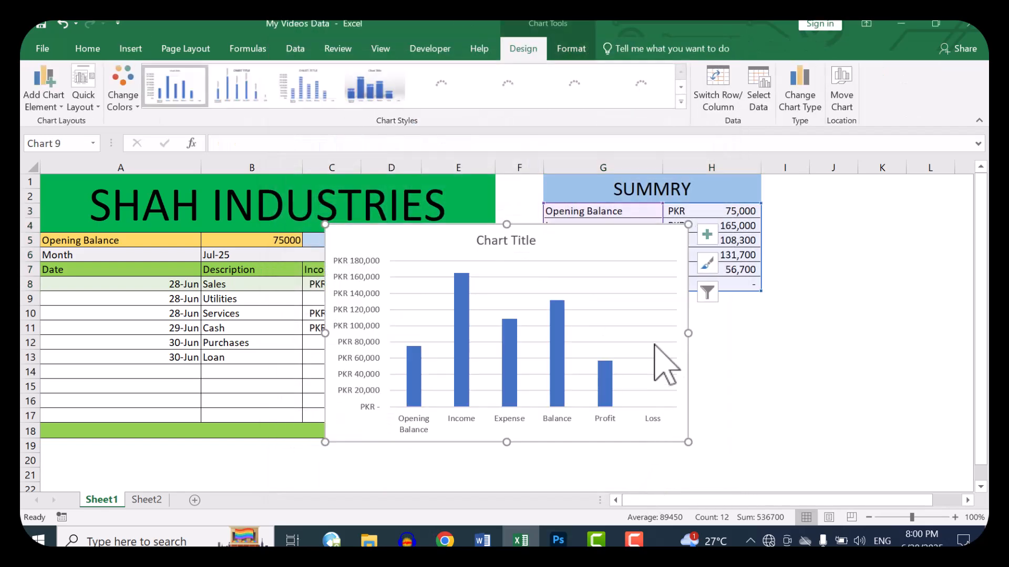
# Step: Move the chart directly below the summary table and resize it wider and shorter, covering about rows 9 to 20 of columns G to L
pyautogui.moveTo(641, 226); pyautogui.dragTo(856, 295)
pyautogui.scroll(-2, 932, 468)
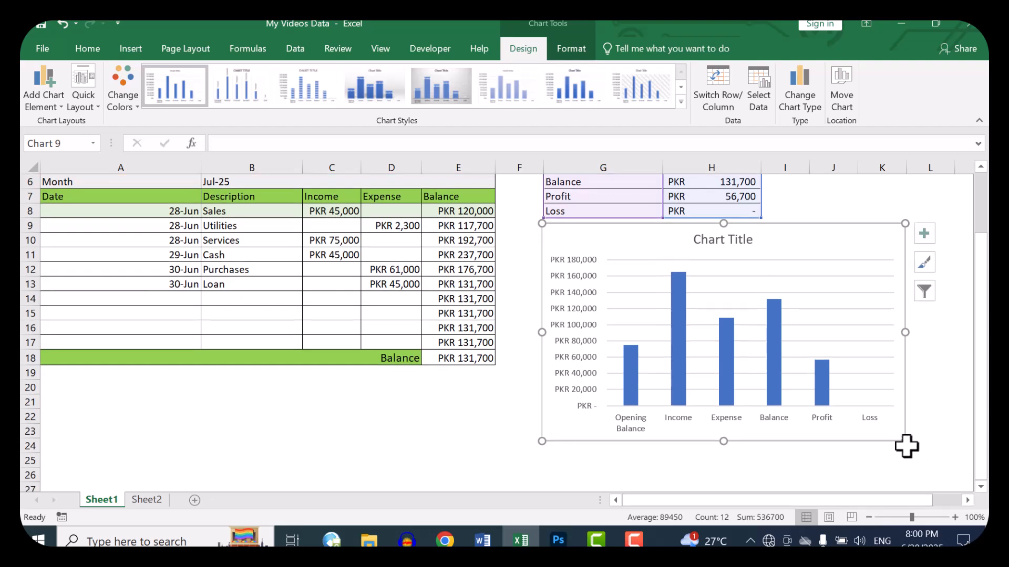
pyautogui.moveTo(904, 443); pyautogui.dragTo(954, 384)
pyautogui.scroll(2, 817, 407)
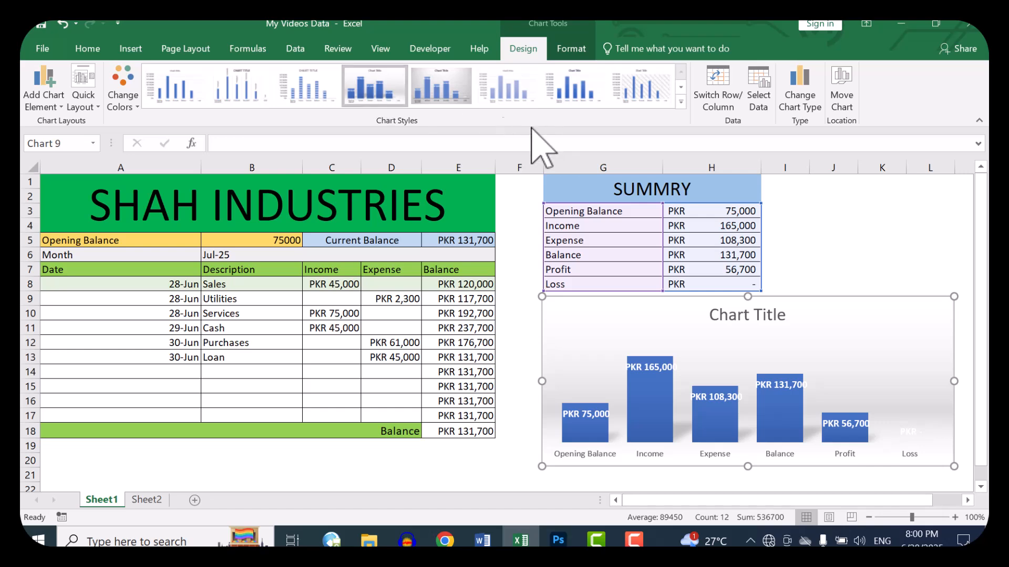
# Step: Apply the grey gradient chart style with data labels and move the Income column's data label above its bar
pyautogui.click(436, 94)
pyautogui.click(666, 367)
pyautogui.click(658, 367)
pyautogui.moveTo(658, 367)
pyautogui.mouseDown()
pyautogui.moveTo(657, 344)
pyautogui.moveTo(663, 364)
pyautogui.mouseUp()
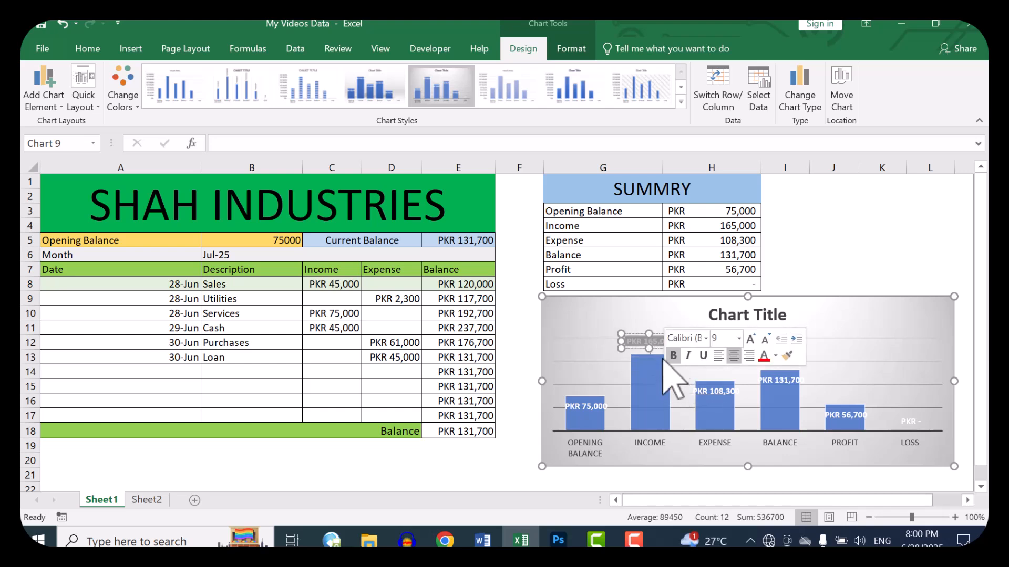
# Step: Undo the Income data label move and the last chart style change
pyautogui.hotkey('ctrl', 'z')
pyautogui.hotkey('ctrl', 'z')
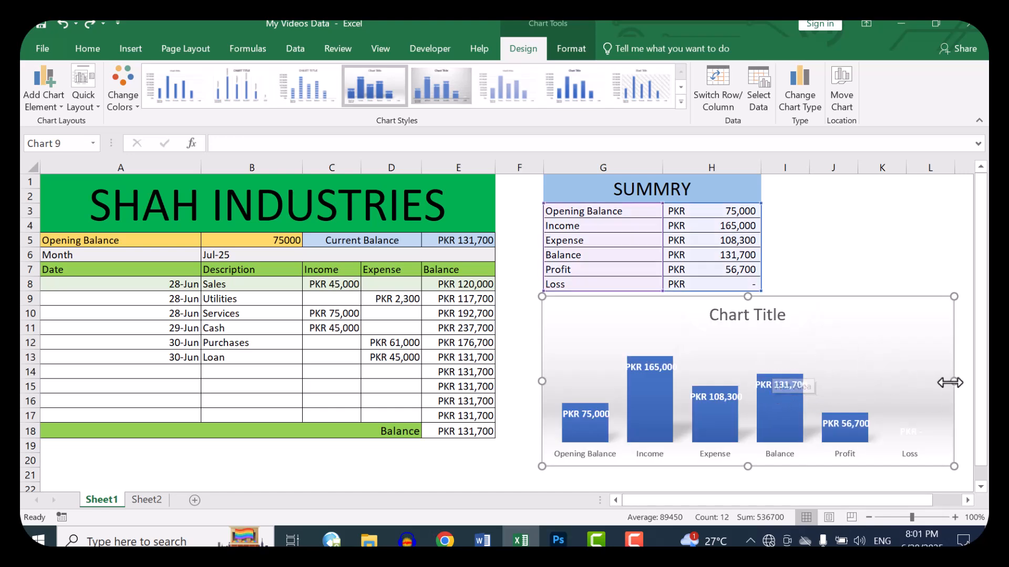
# Step: Narrow the chart slightly from its outer edge and recolour its columns with the Colorful palette that starts with orange
pyautogui.moveTo(952, 381); pyautogui.dragTo(943, 382)
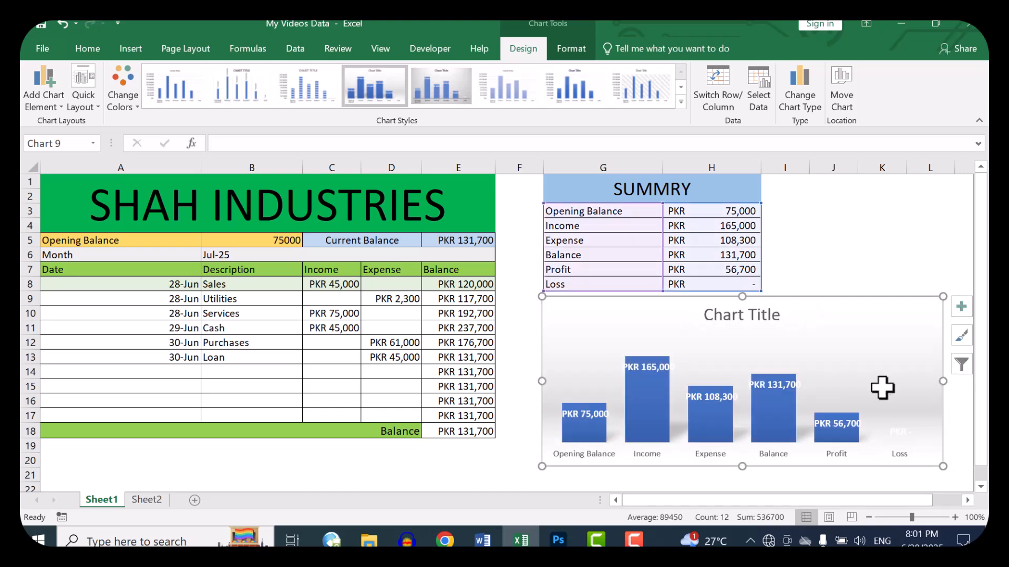
pyautogui.click(123, 87)
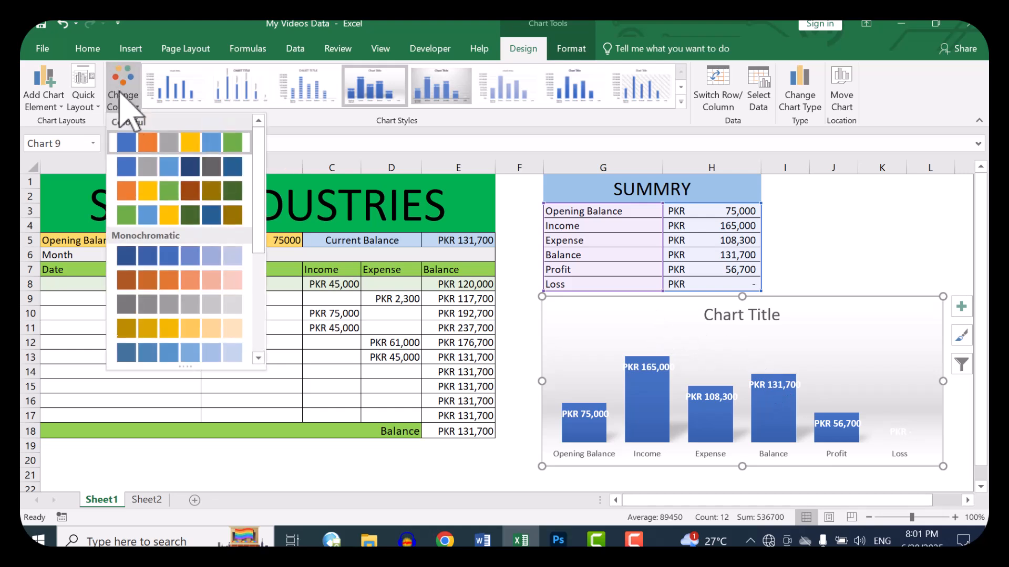
pyautogui.click(151, 191)
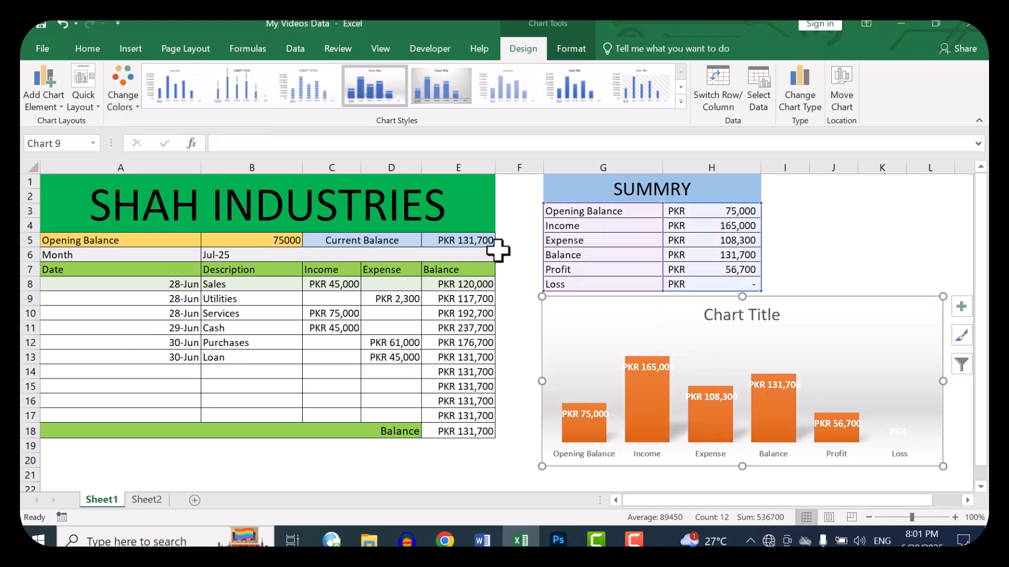
# Step: Replace the chart's placeholder title with "Summary" and deselect the chart
pyautogui.click(733, 316)
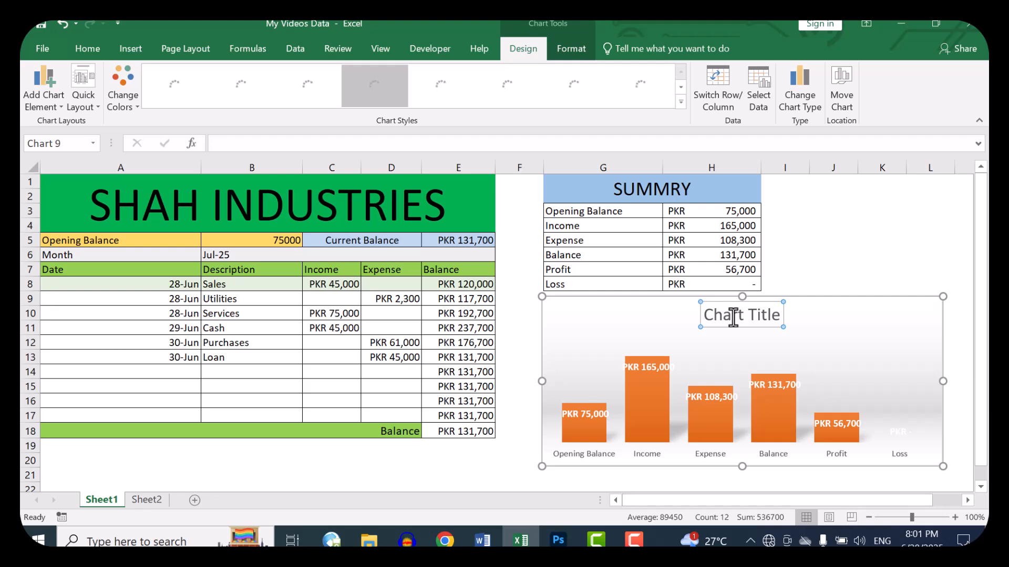
pyautogui.doubleClick(734, 318)
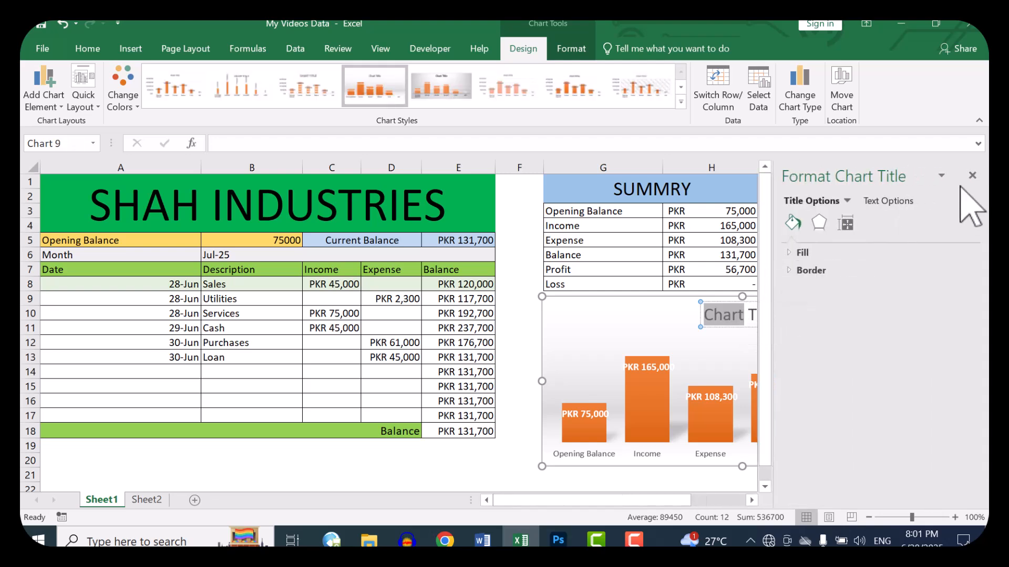
pyautogui.click(972, 175)
pyautogui.click(725, 314)
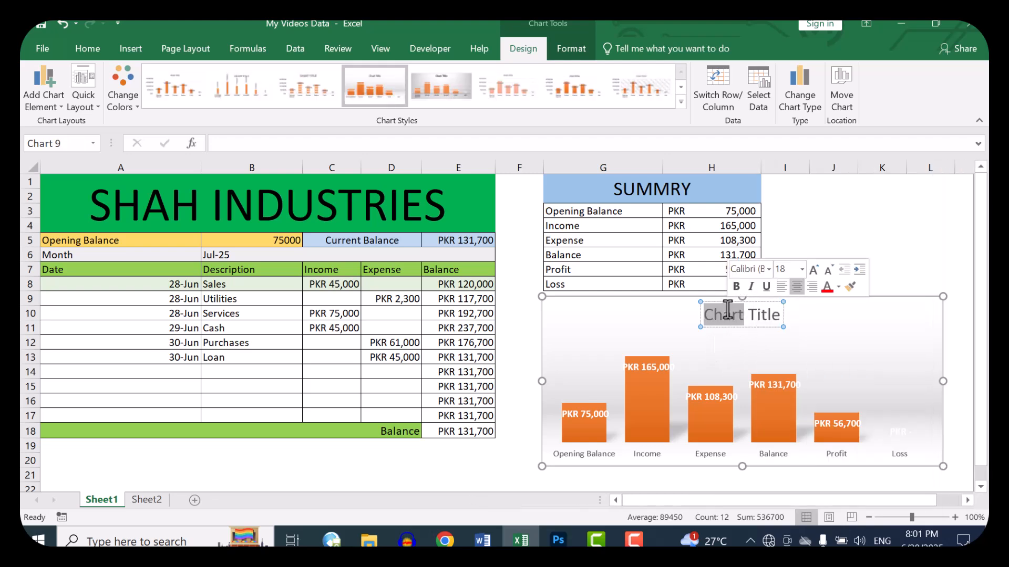
pyautogui.doubleClick(723, 315)
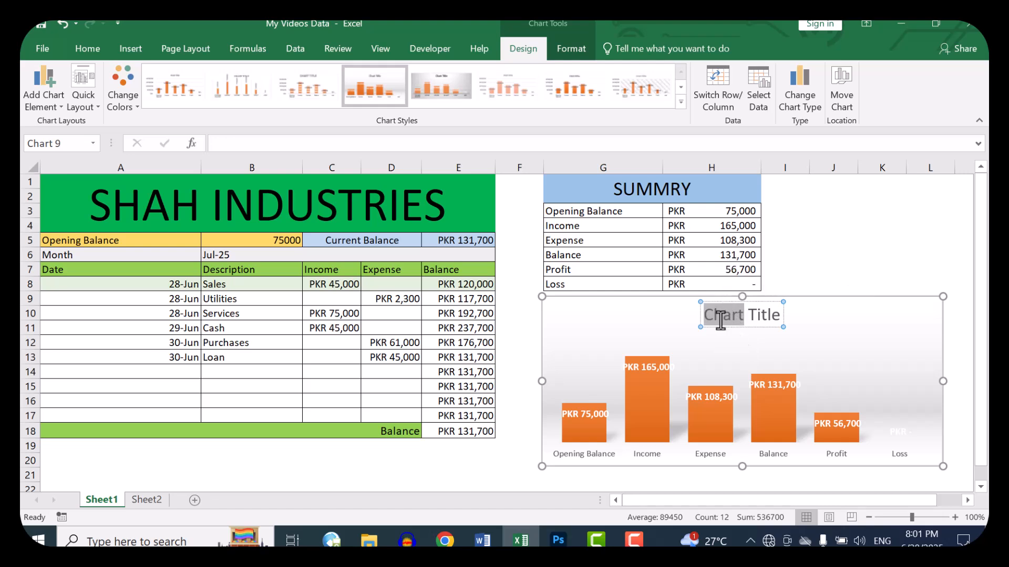
pyautogui.moveTo(704, 315); pyautogui.dragTo(793, 324)
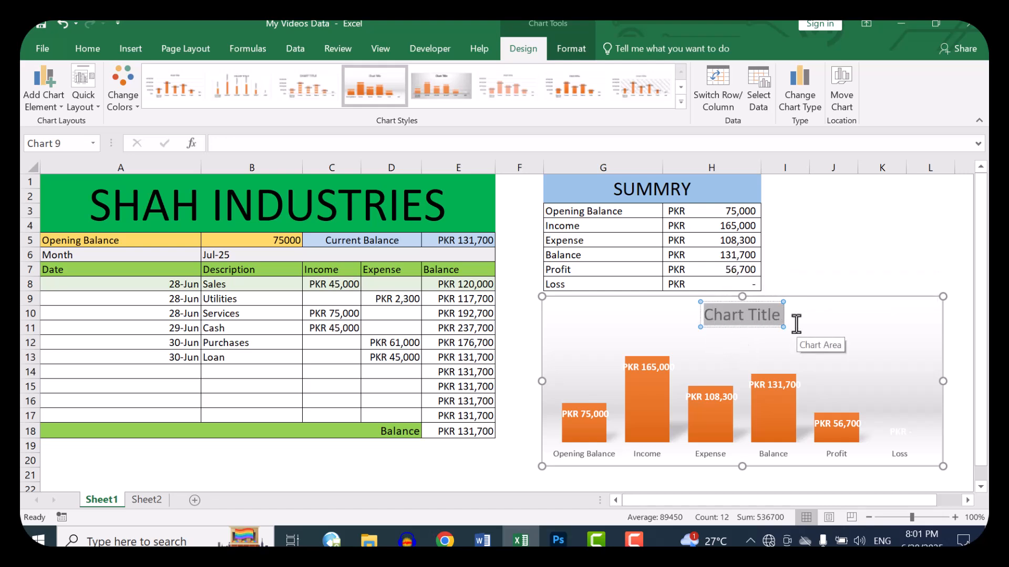
pyautogui.write('Summary')
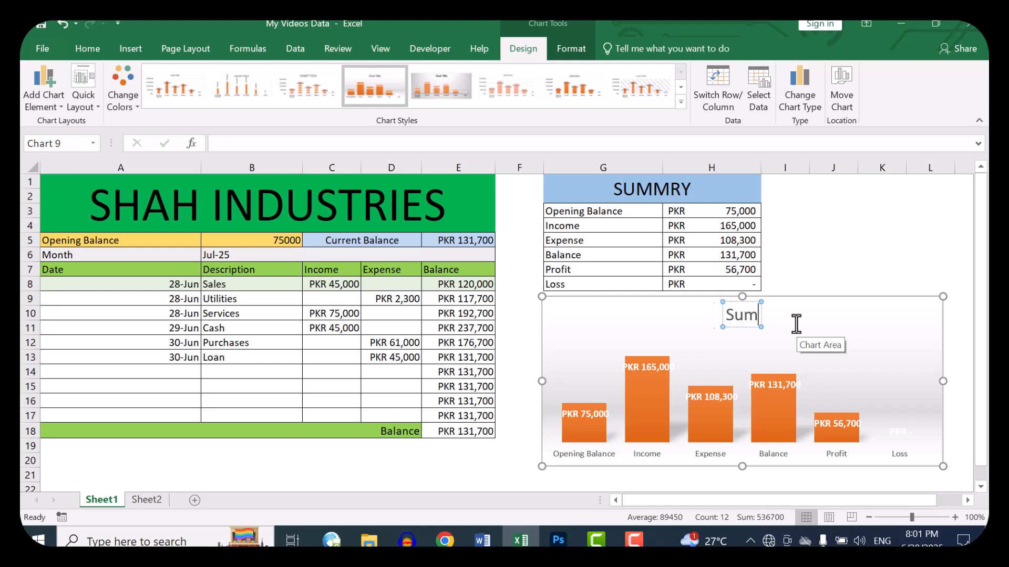
pyautogui.click(833, 253)
pyautogui.click(517, 297)
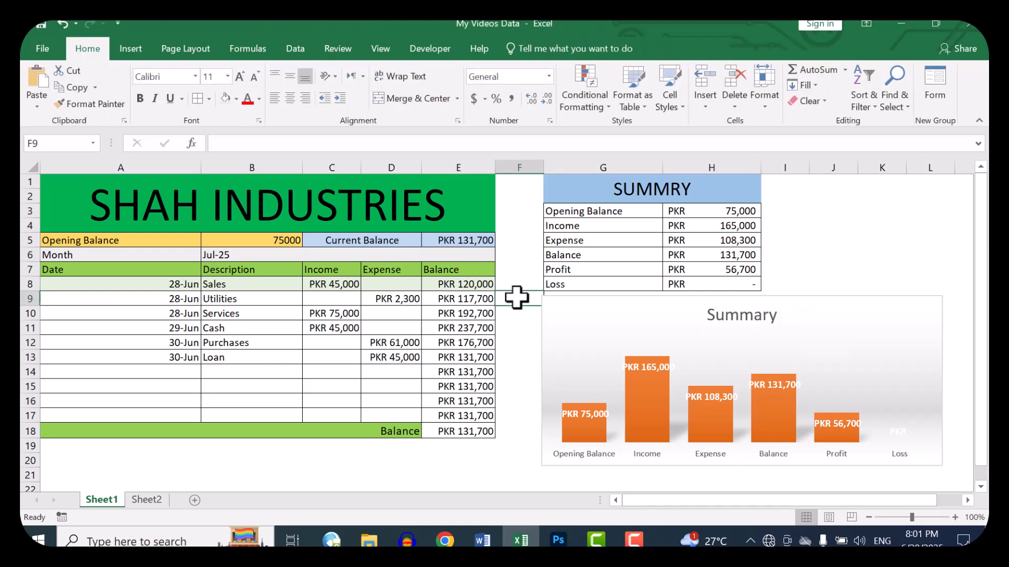